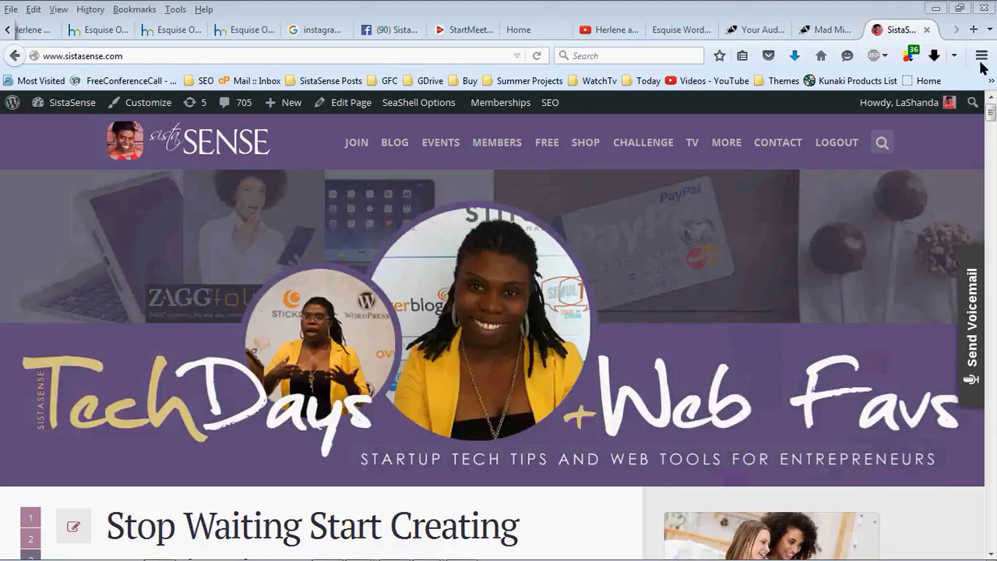
Switch to Mad Mimi's Webforms page and add a new webform
click(830, 30)
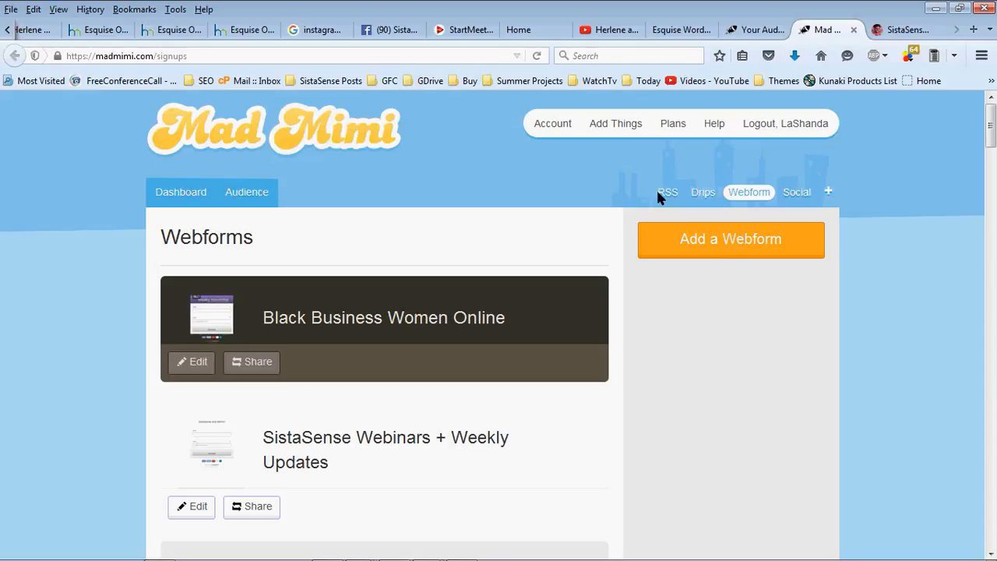
click(740, 257)
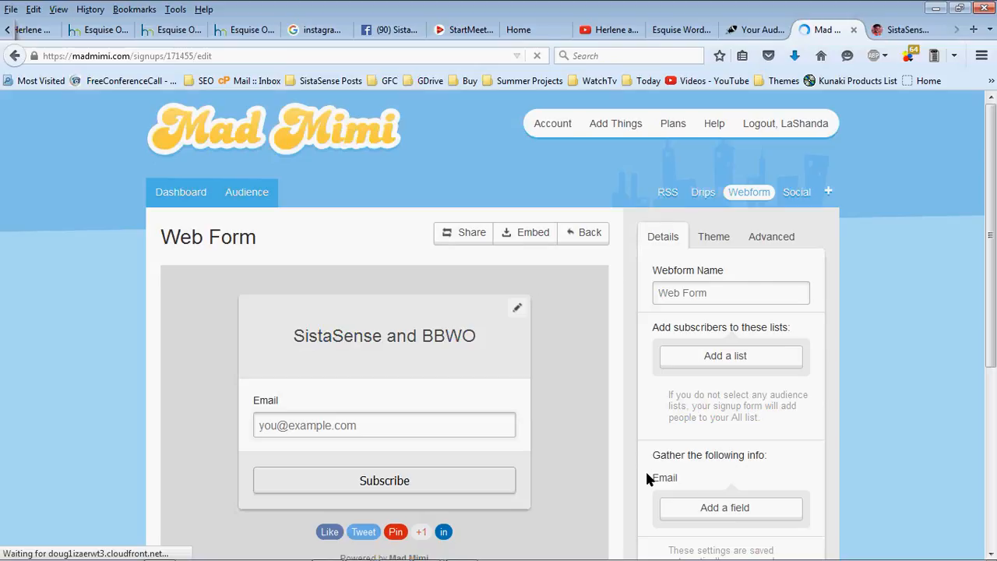
Cancel the delete prompt, add a required First name field, and open the title editor
scroll(701, 506, down, 4)
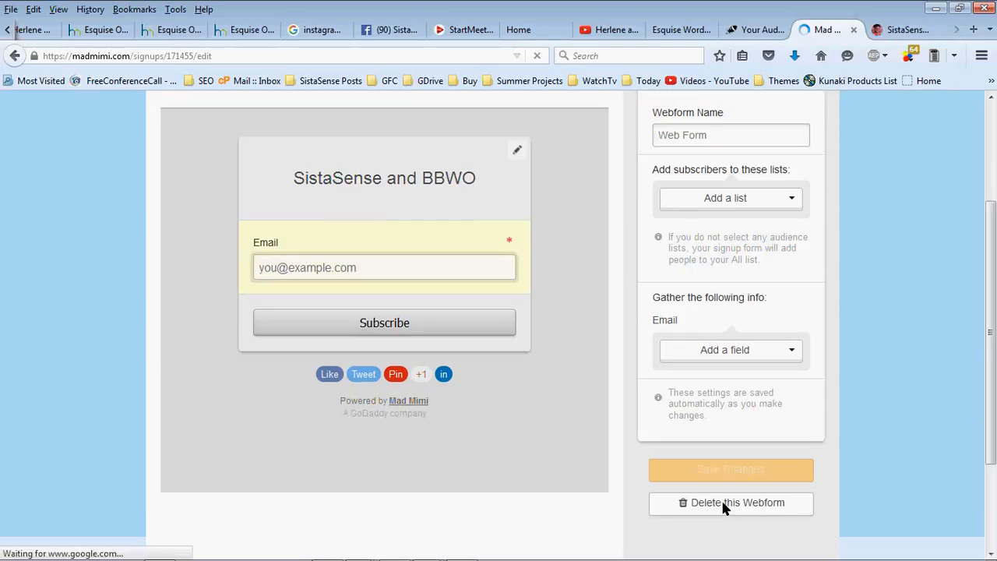
click(721, 500)
click(693, 217)
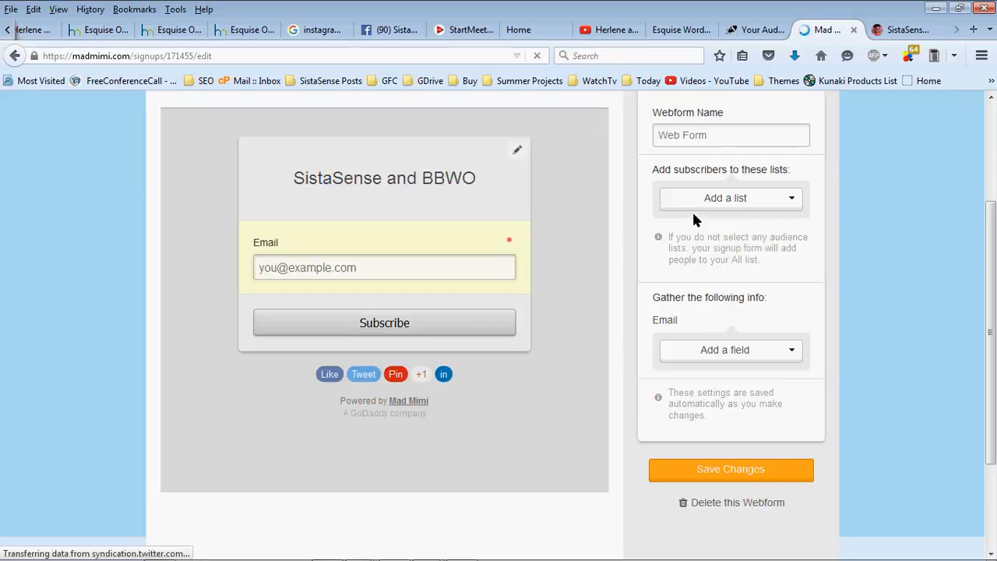
click(720, 351)
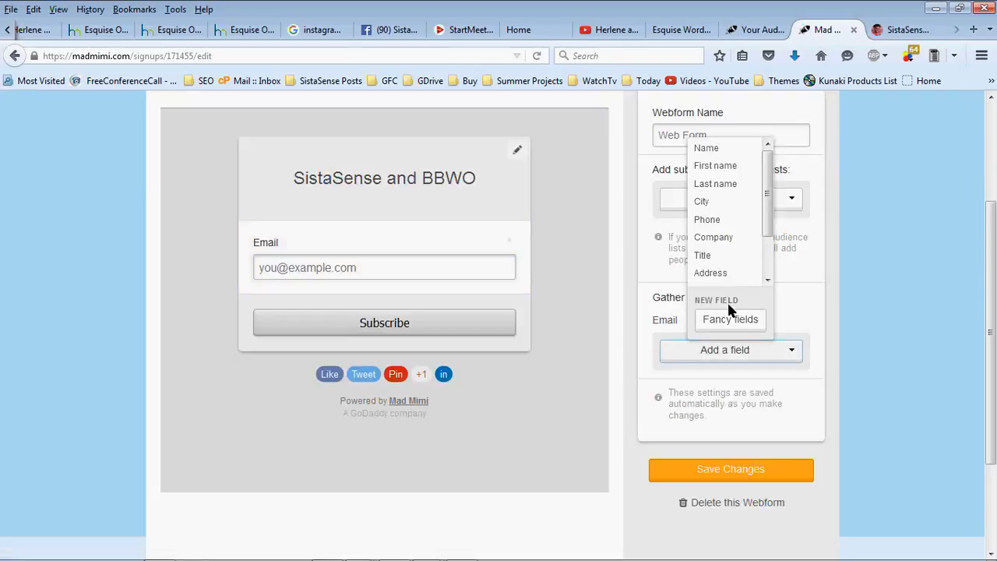
click(715, 165)
click(510, 314)
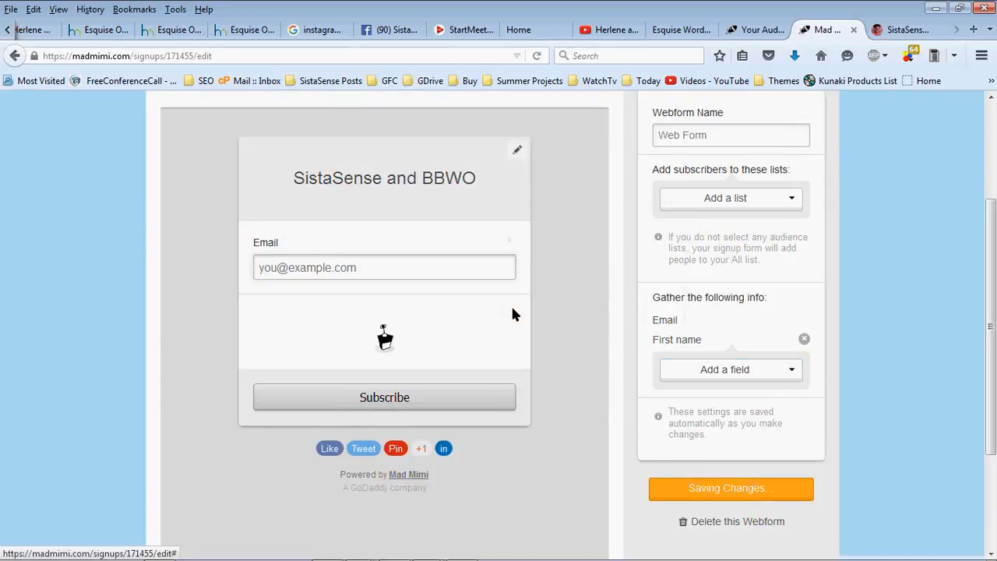
double_click(449, 178)
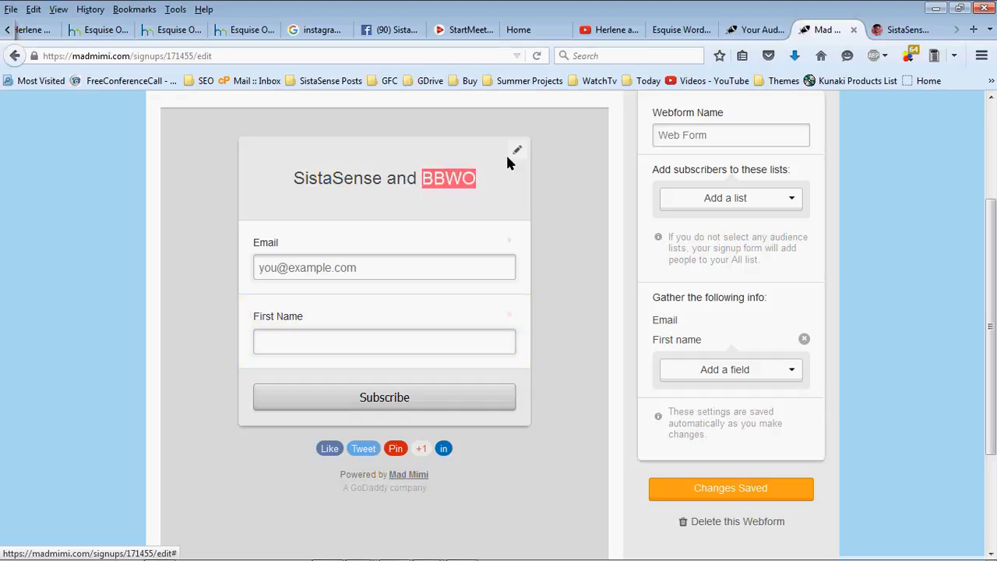
click(508, 156)
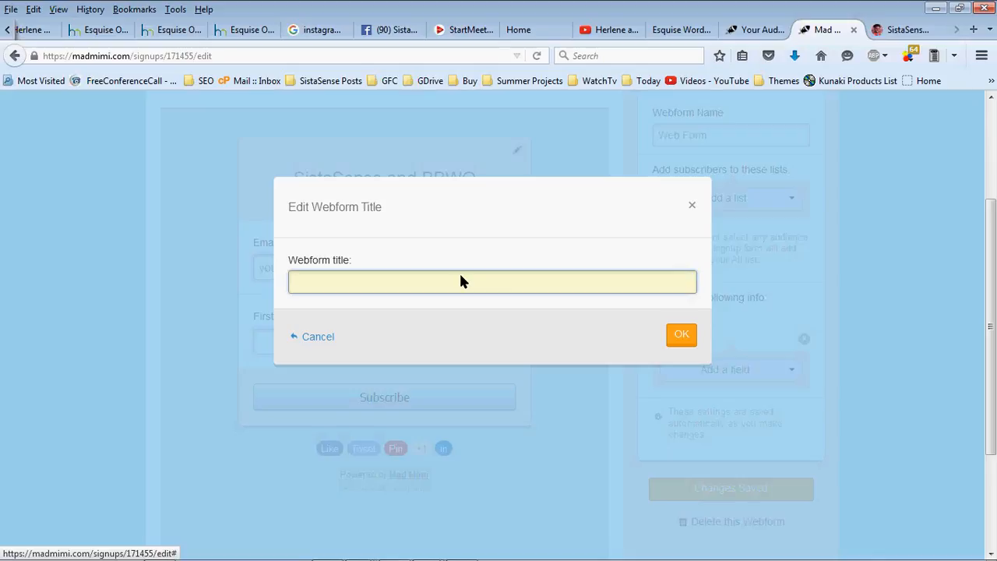
Title the form 'Content to Cashflow Inc #2', keeping First Name required
text(Content to Cashflow Inc)
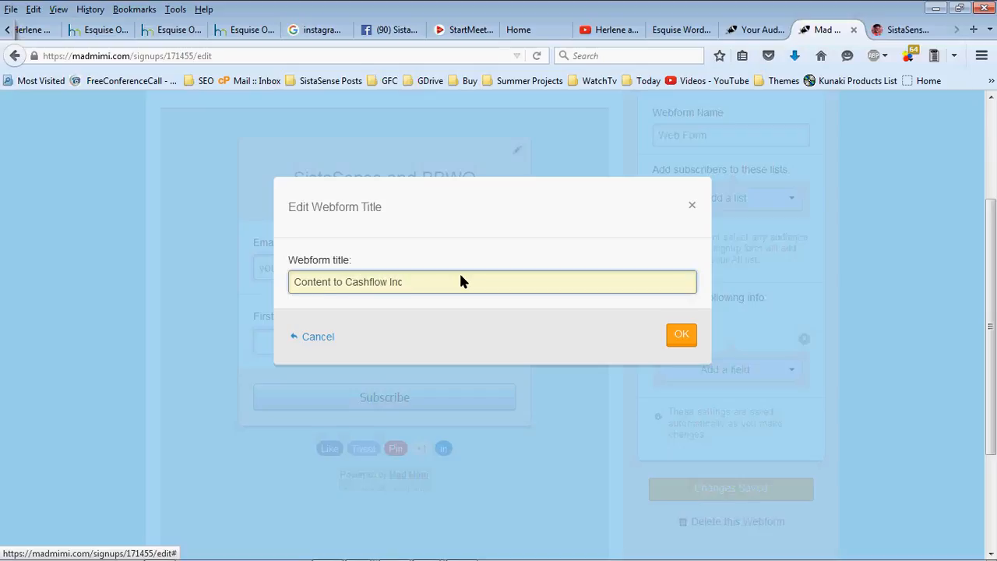
text( #2)
click(679, 333)
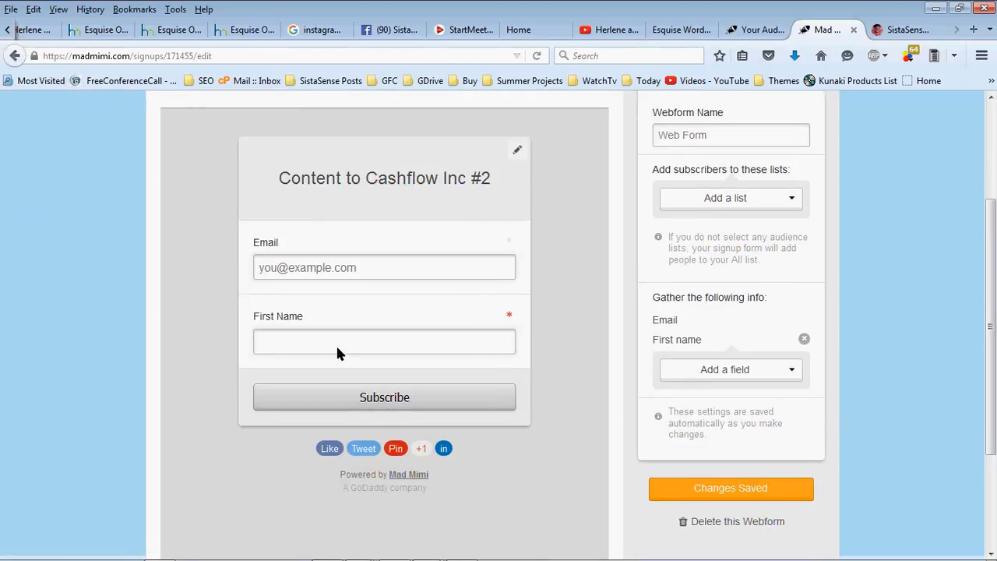
click(508, 315)
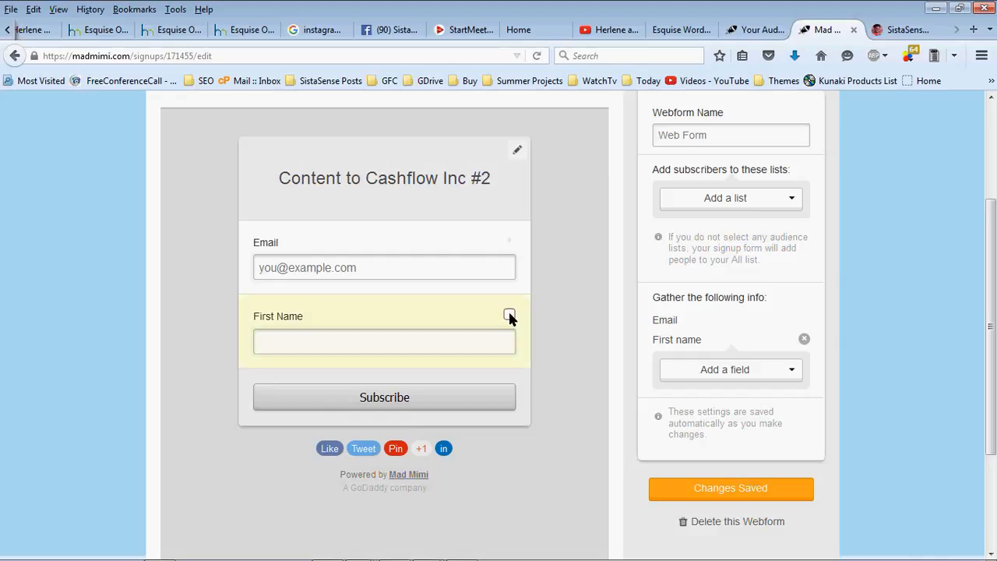
click(509, 315)
Copy the title and paste it in as the Webform Name, replacing the old name
scroll(537, 311, up, 2)
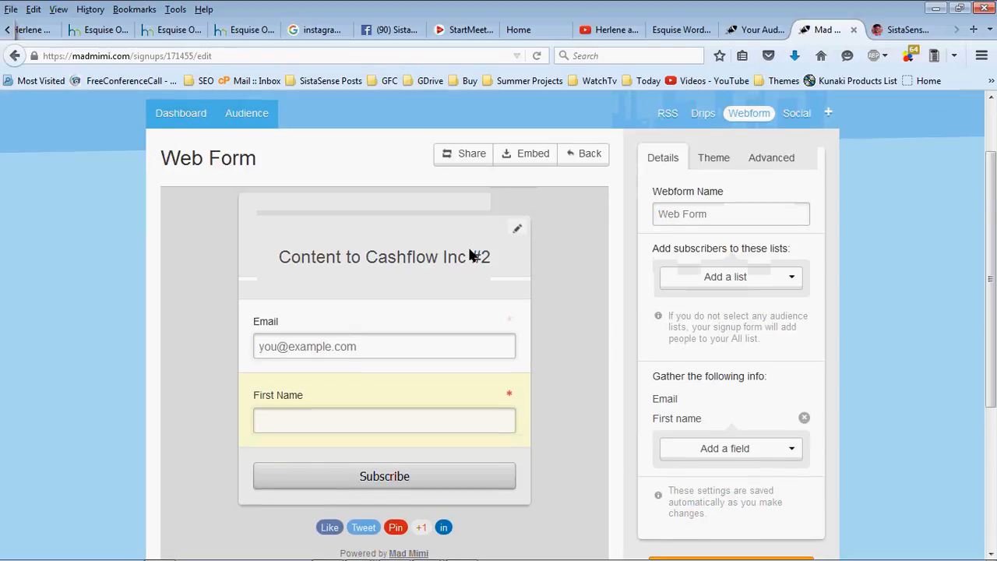
click(515, 231)
mouse_move(499, 277)
mouse_down()
mouse_move(289, 243)
mouse_move(507, 273)
mouse_move(686, 215)
mouse_up()
key(ctrl+c)
click(691, 206)
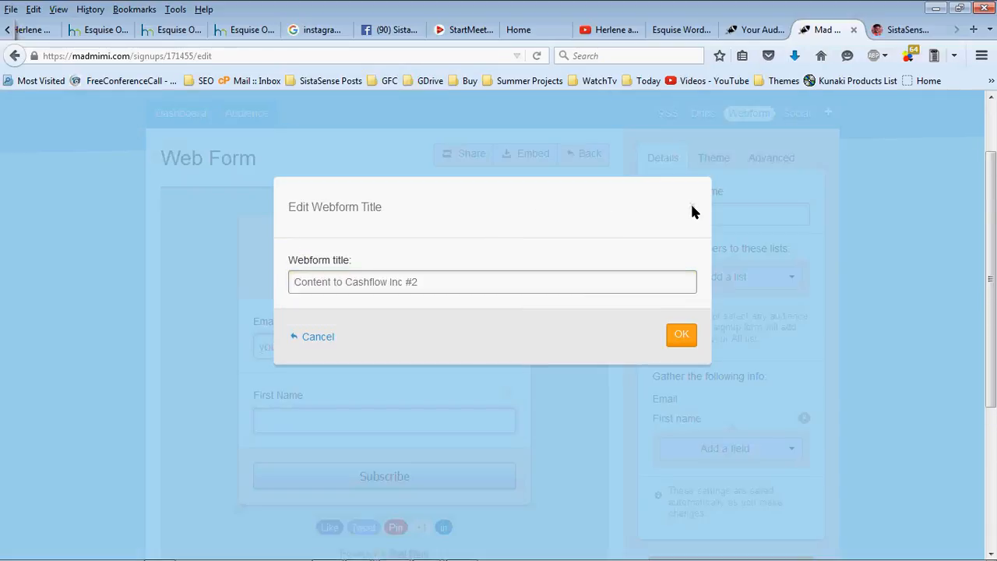
click(698, 215)
key(ctrl+v)
key(ctrl+a)
key(ctrl+v)
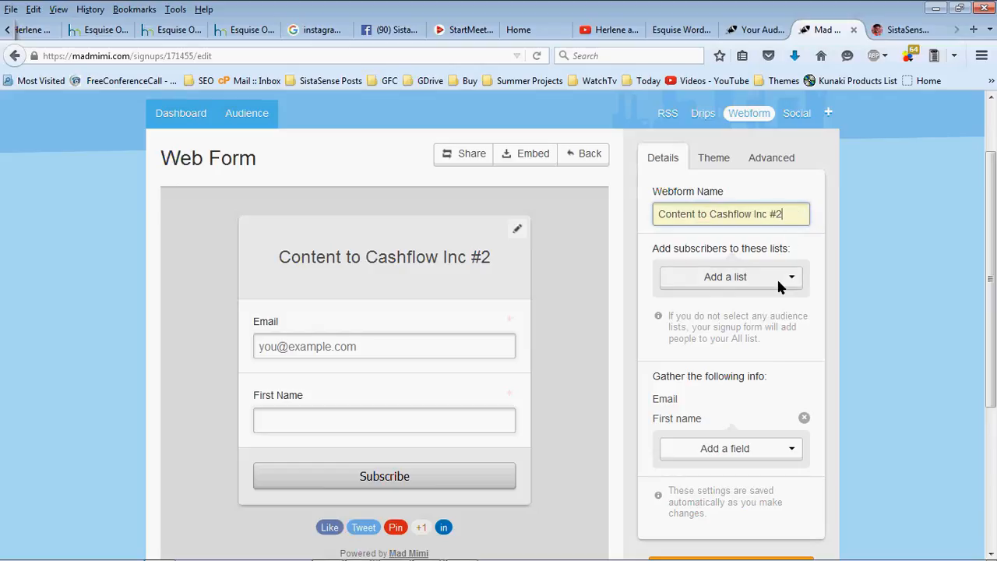
Commit the 'Content to Cashflow Inc #2' name and show the webform's Theme settings
click(977, 91)
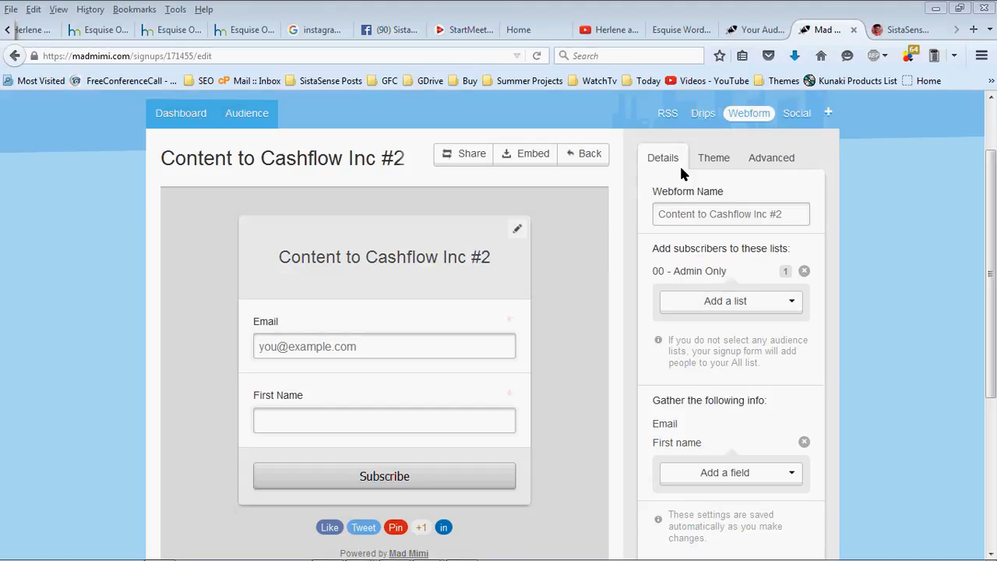
click(715, 156)
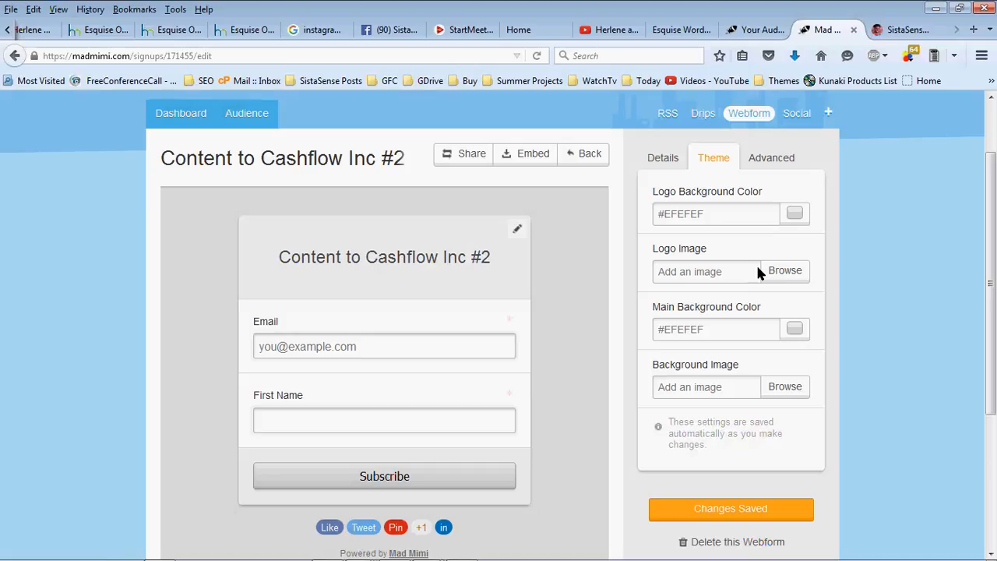
Upload contenttocashflow-inc2 from the images folder as the webform's logo image
click(779, 271)
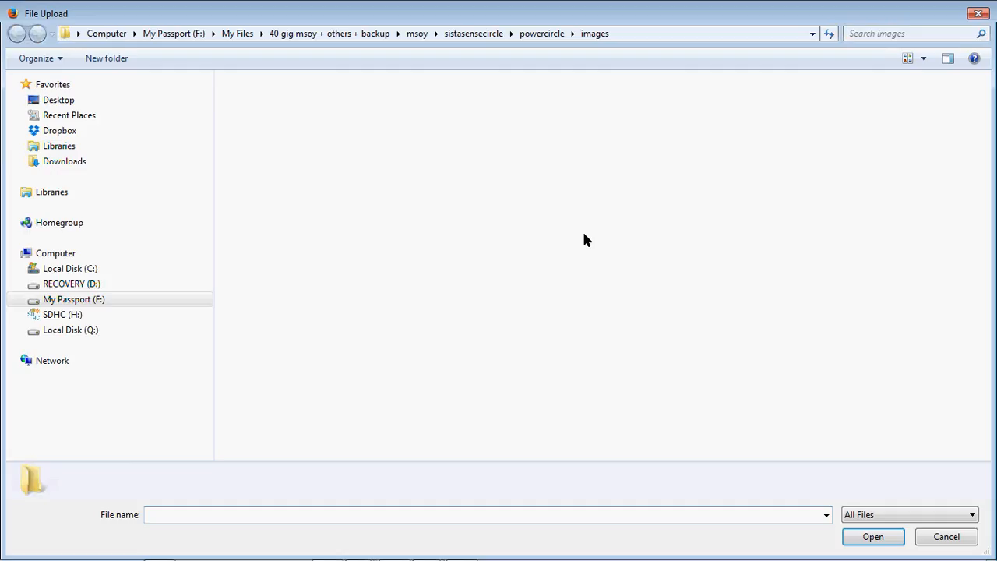
click(456, 33)
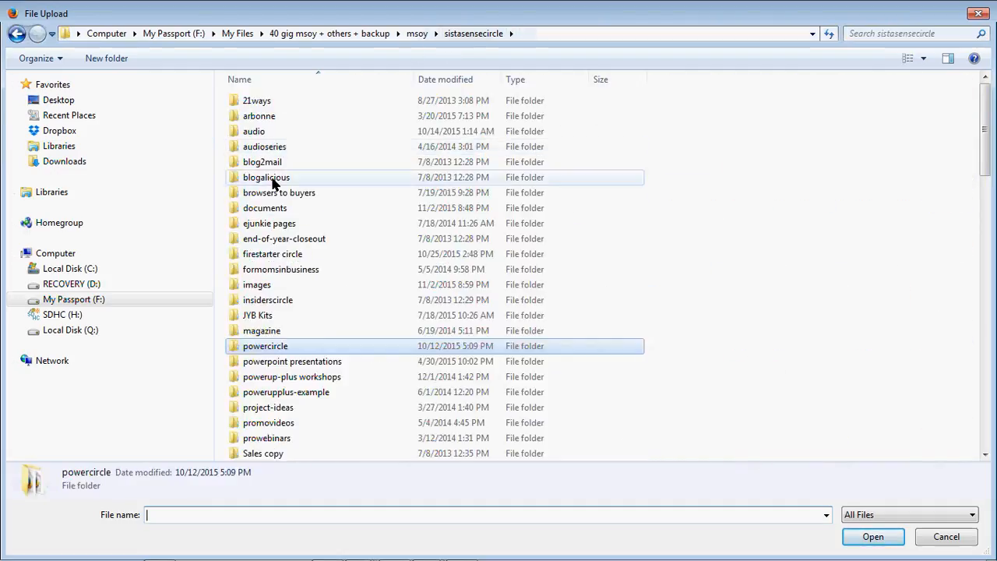
double_click(275, 285)
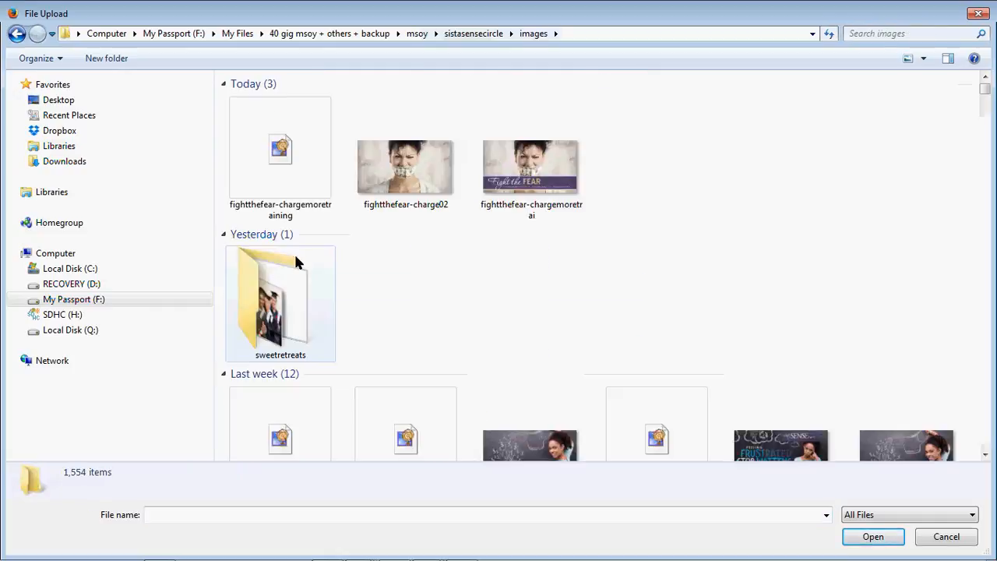
scroll(499, 212, down, 5)
scroll(498, 213, up, 3)
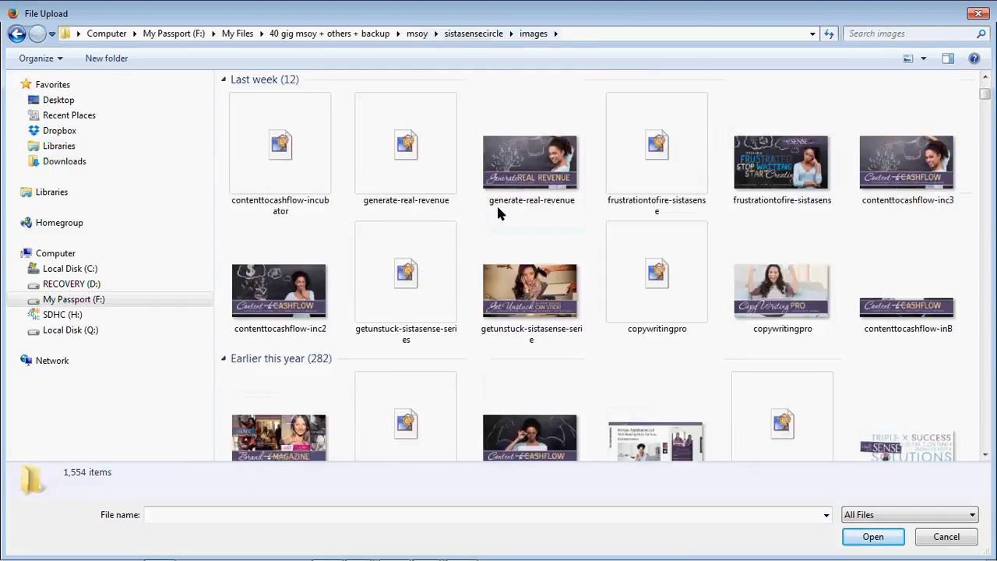
click(319, 355)
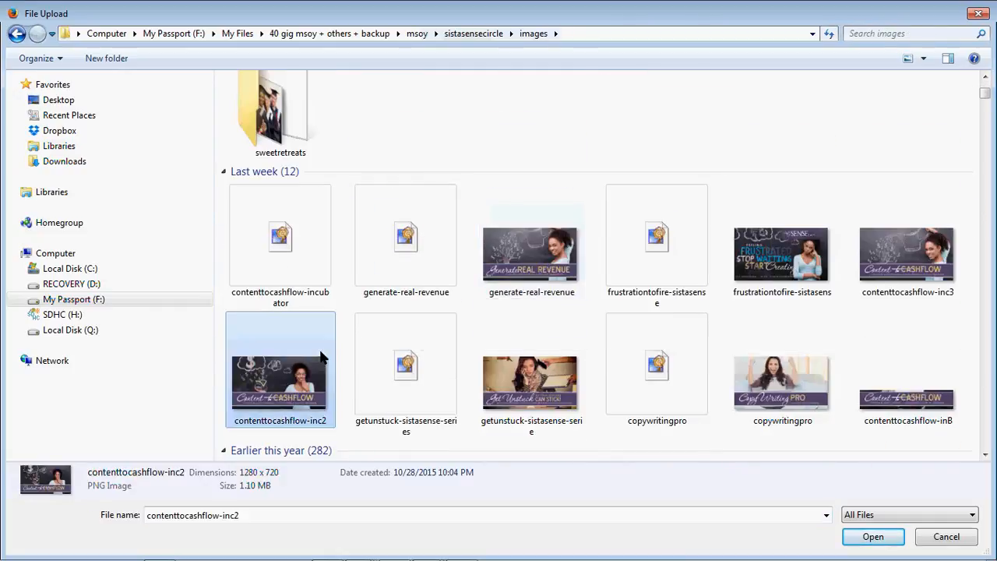
scroll(319, 347, down, 3)
scroll(322, 336, up, 2)
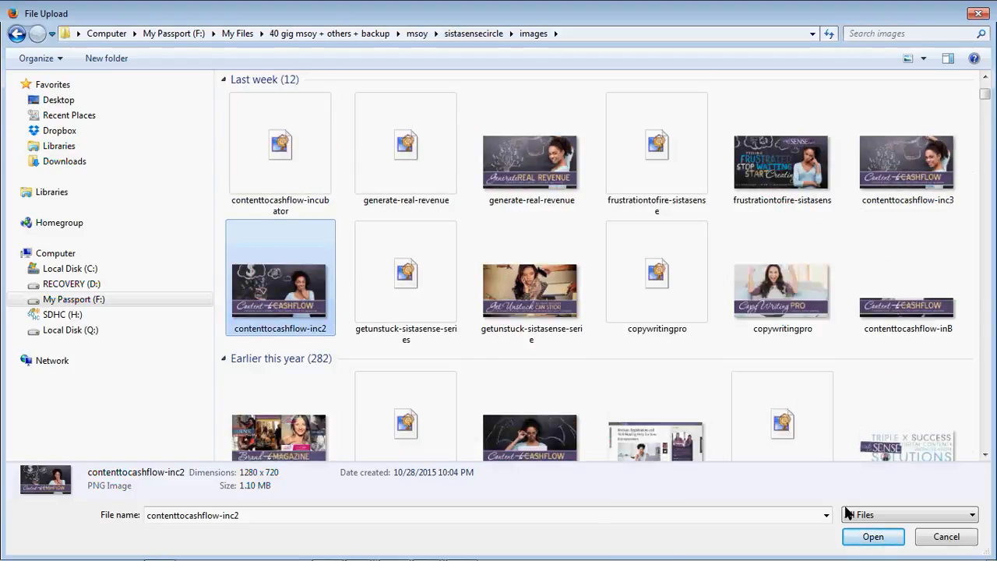
click(865, 536)
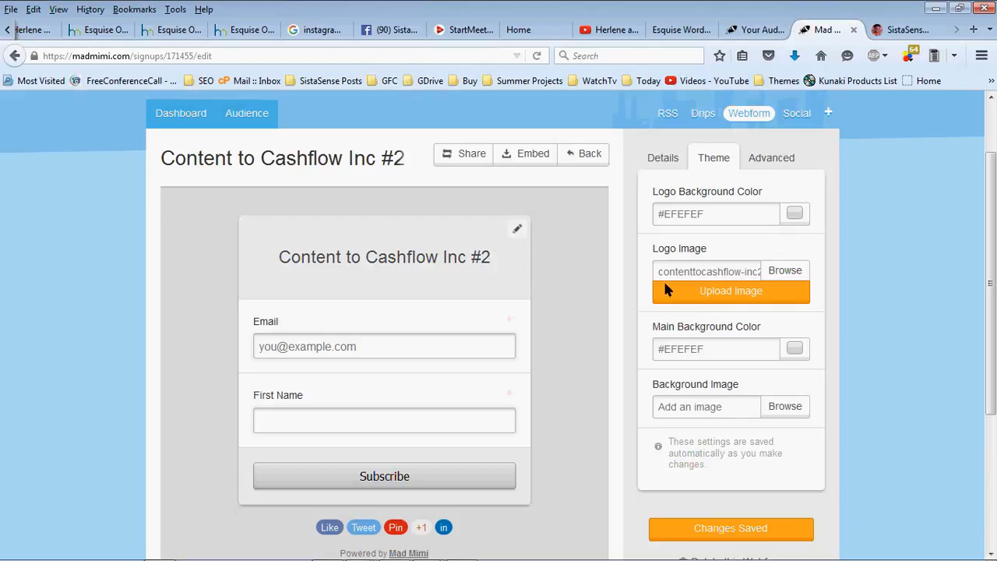
click(665, 290)
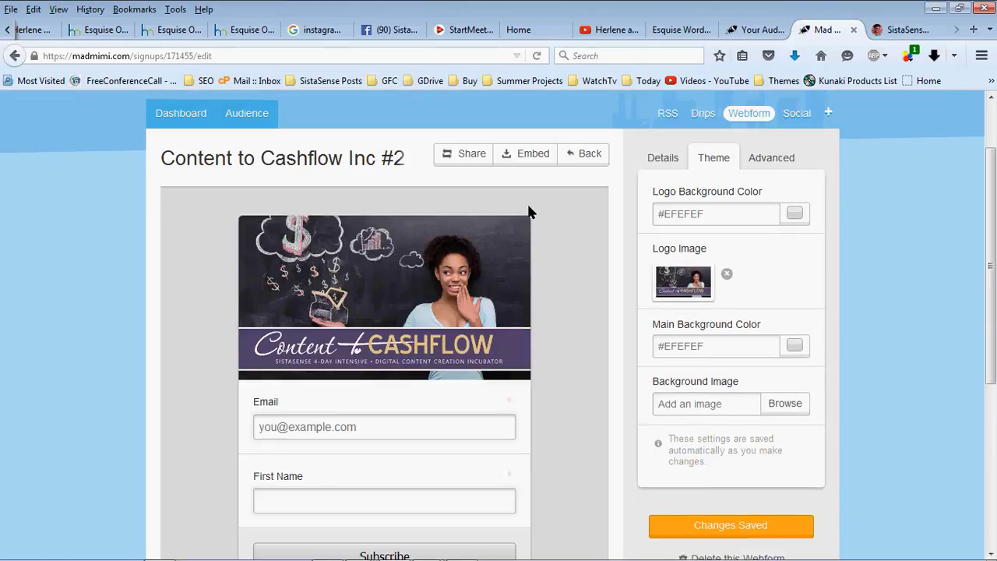
scroll(536, 240, down, 2)
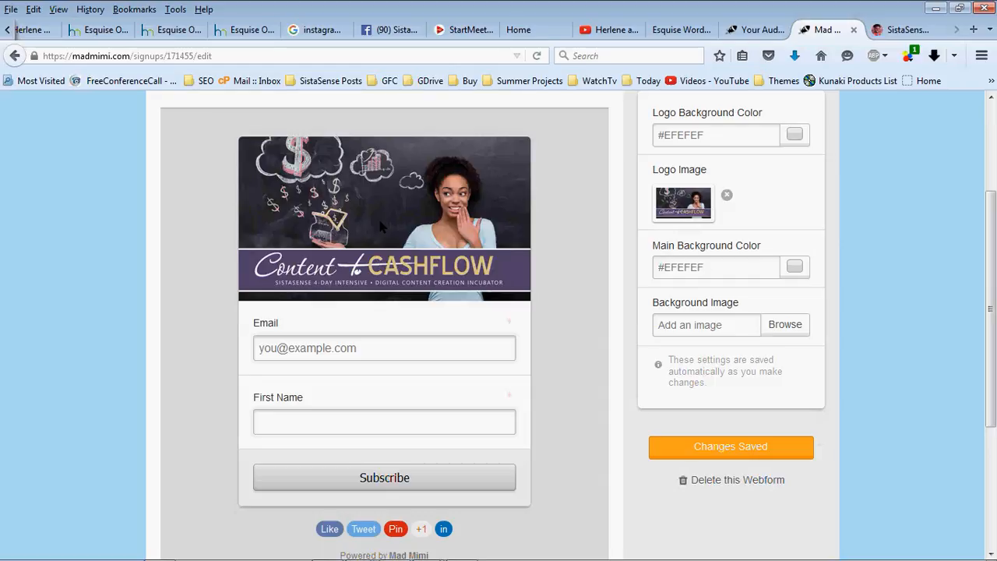
Set the main background color to #57436F, then show the Advanced settings
scroll(380, 221, up, 2)
scroll(332, 263, down, 2)
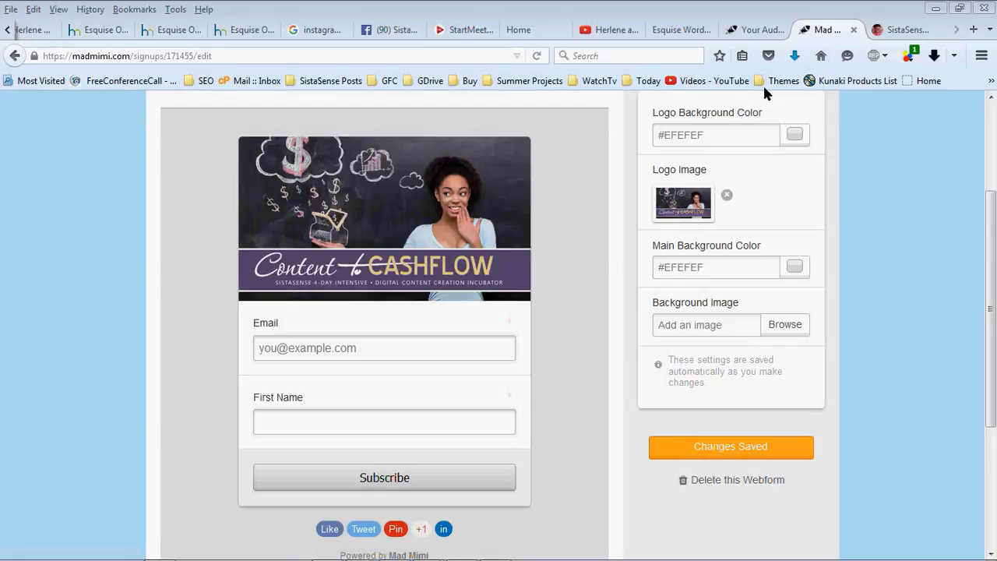
click(663, 262)
text(#57436F)
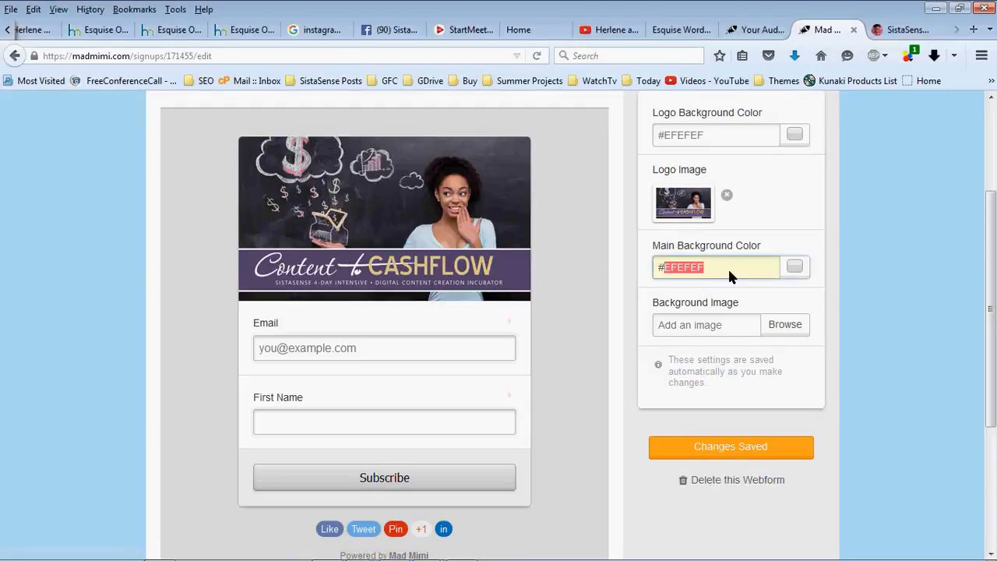
click(781, 218)
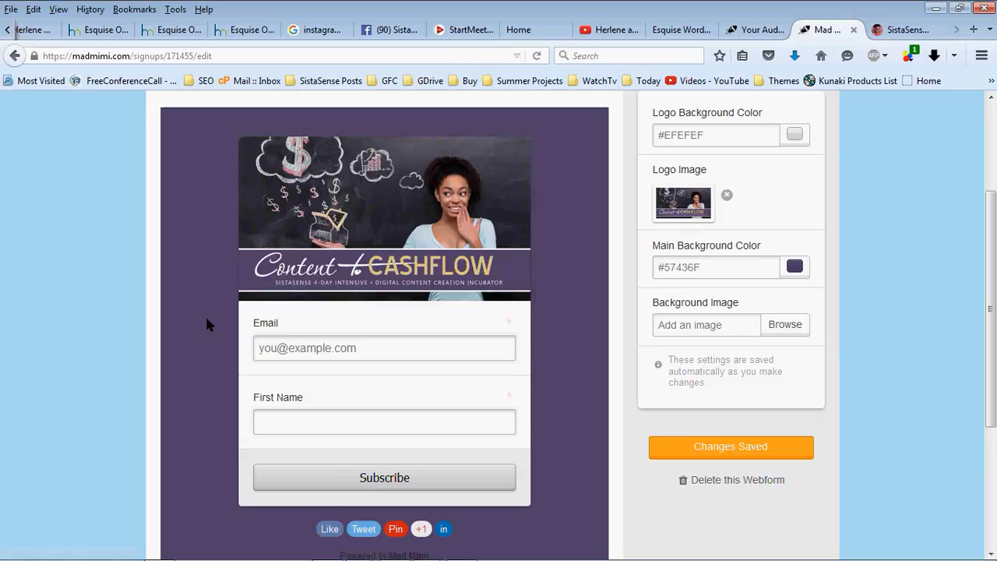
scroll(236, 440, up, 1)
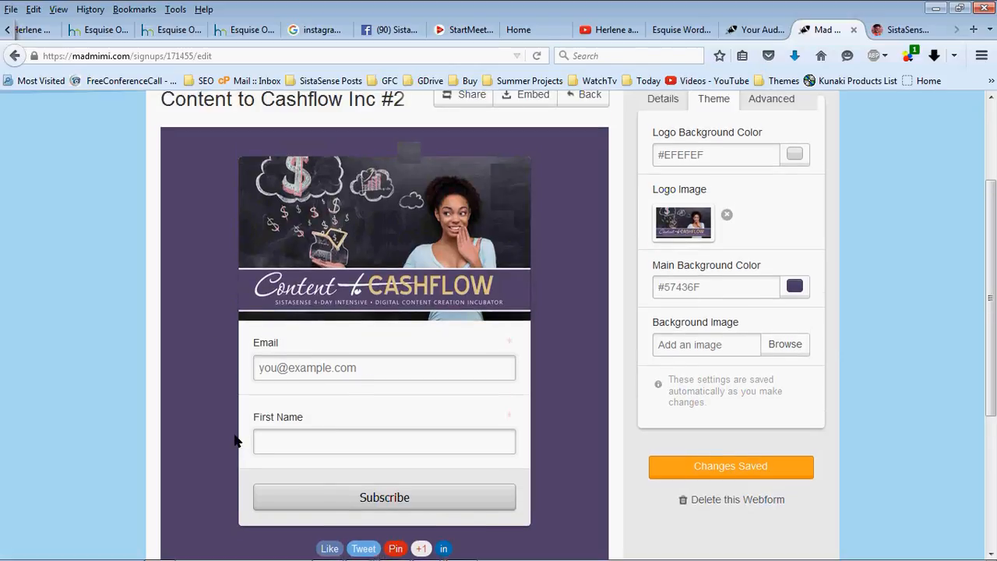
scroll(235, 440, down, 2)
scroll(238, 438, up, 3)
scroll(755, 199, down, 2)
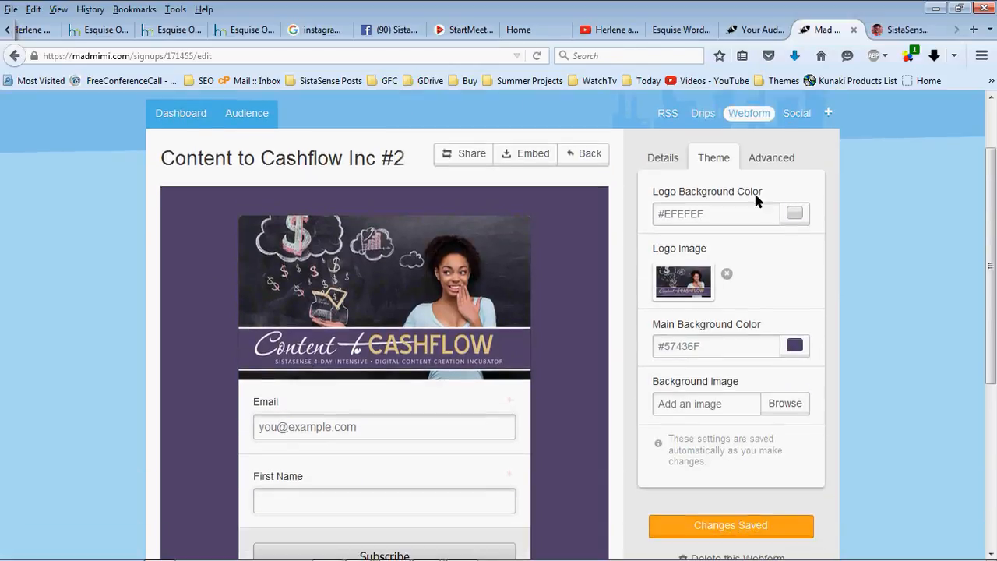
click(789, 159)
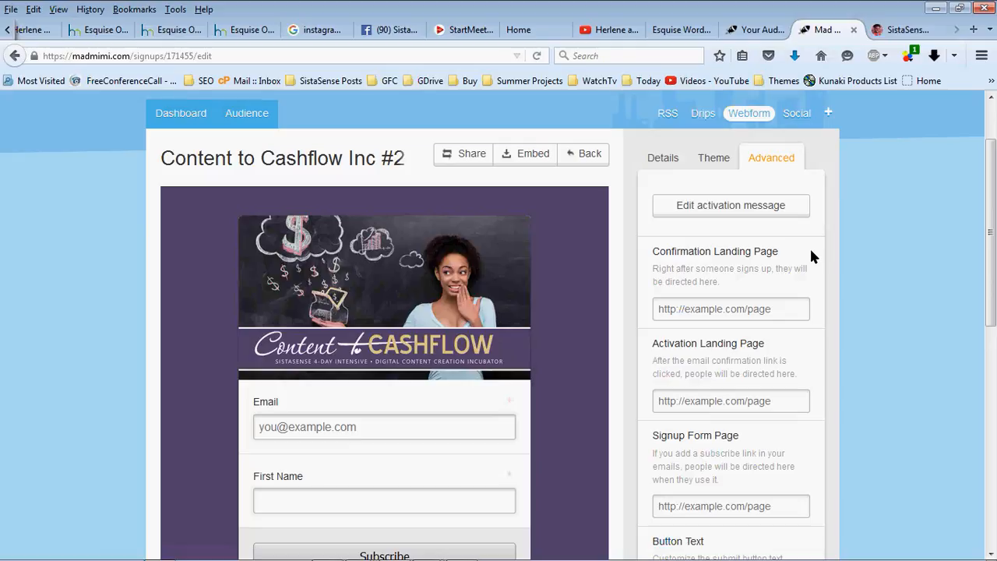
Tick Single Opt-In and Resubscribe confirmation in the webform's advanced settings
scroll(811, 251, down, 3)
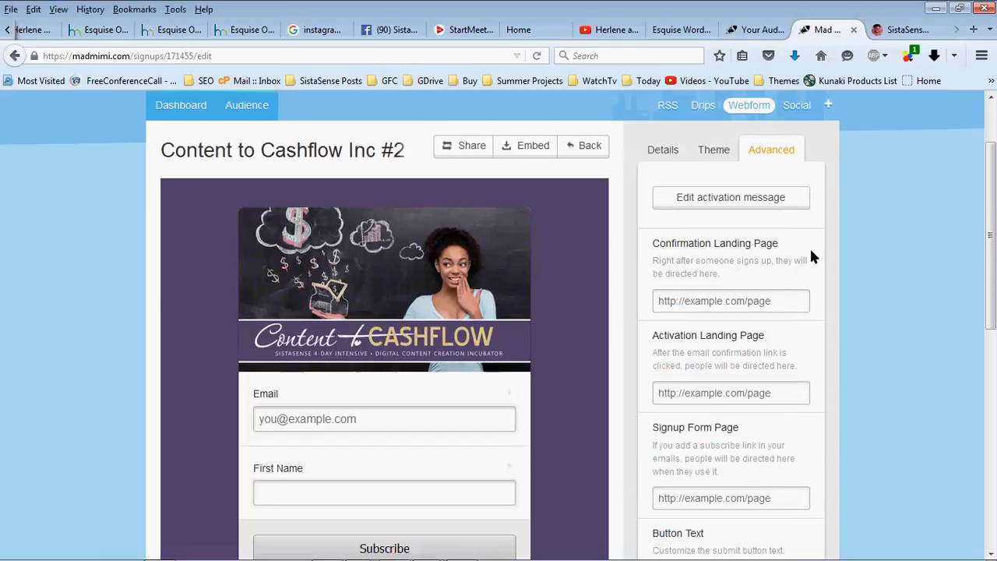
scroll(811, 256, down, 6)
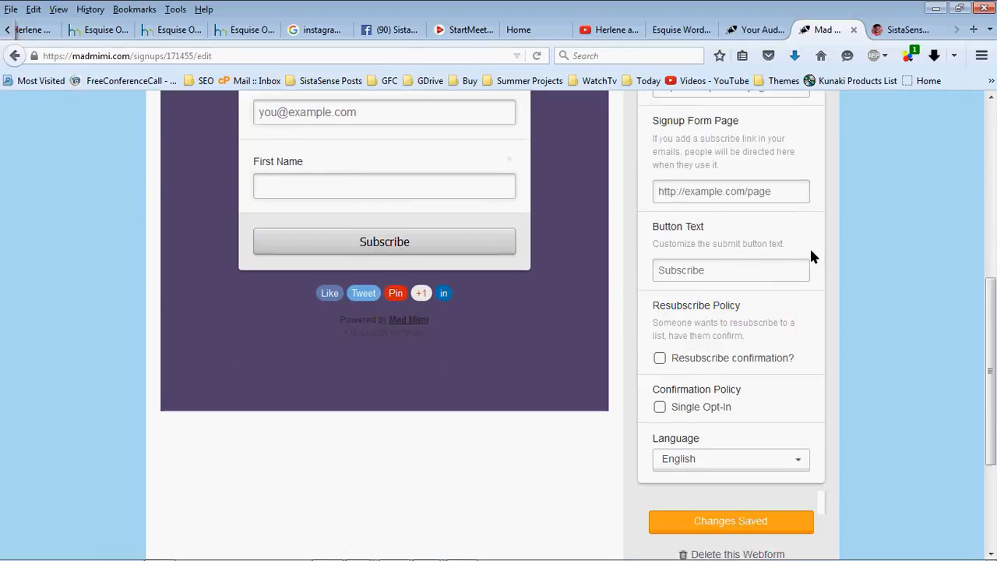
click(703, 334)
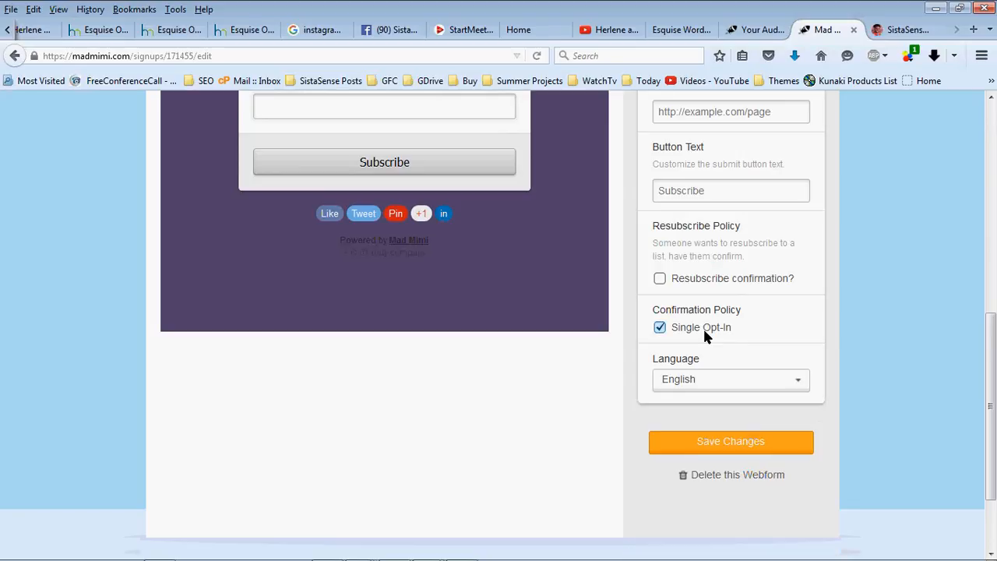
click(691, 279)
scroll(768, 299, up, 4)
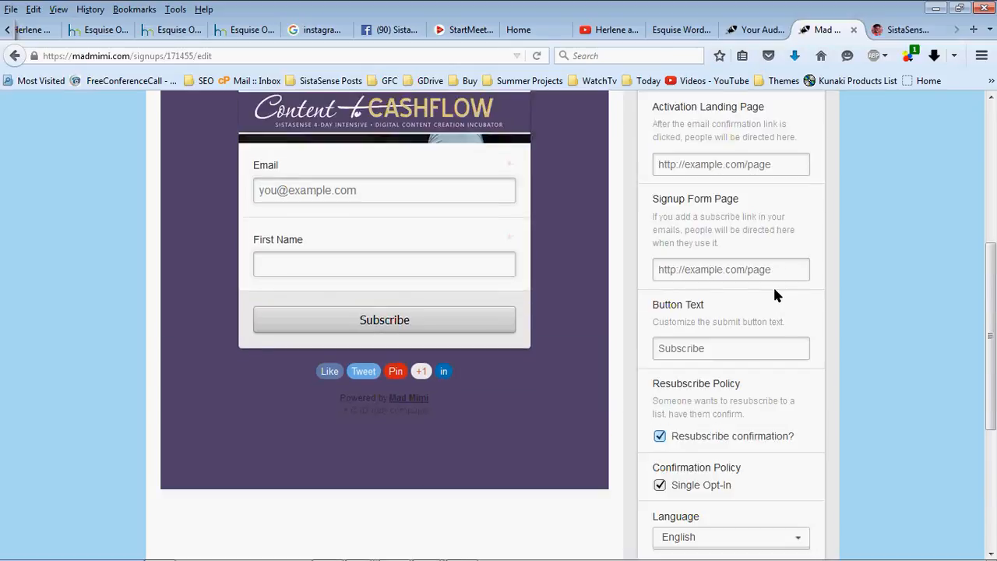
scroll(775, 296, down, 2)
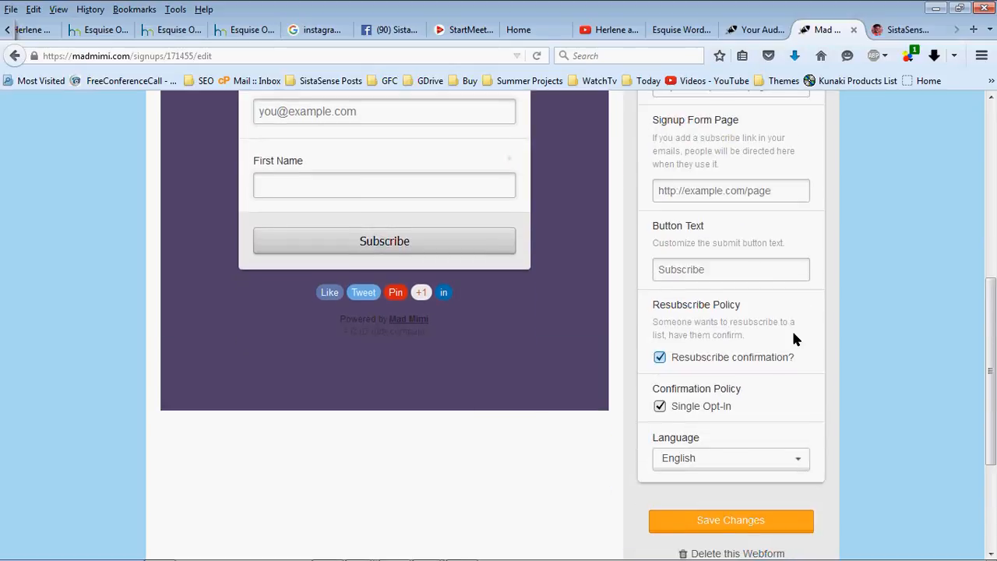
scroll(793, 336, down, 2)
scroll(793, 337, up, 5)
scroll(793, 336, up, 5)
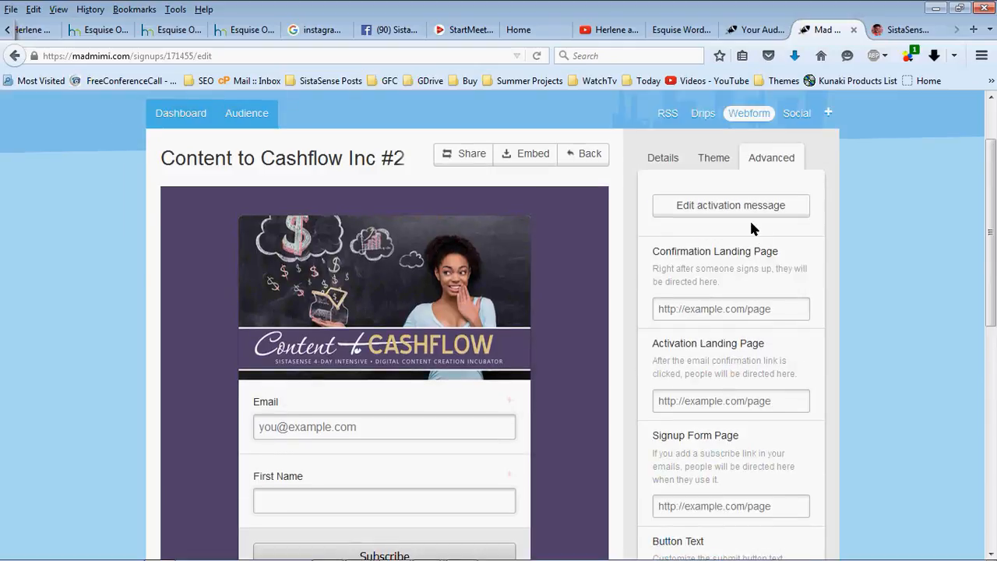
Look at the custom activation message and close it without changes
click(730, 203)
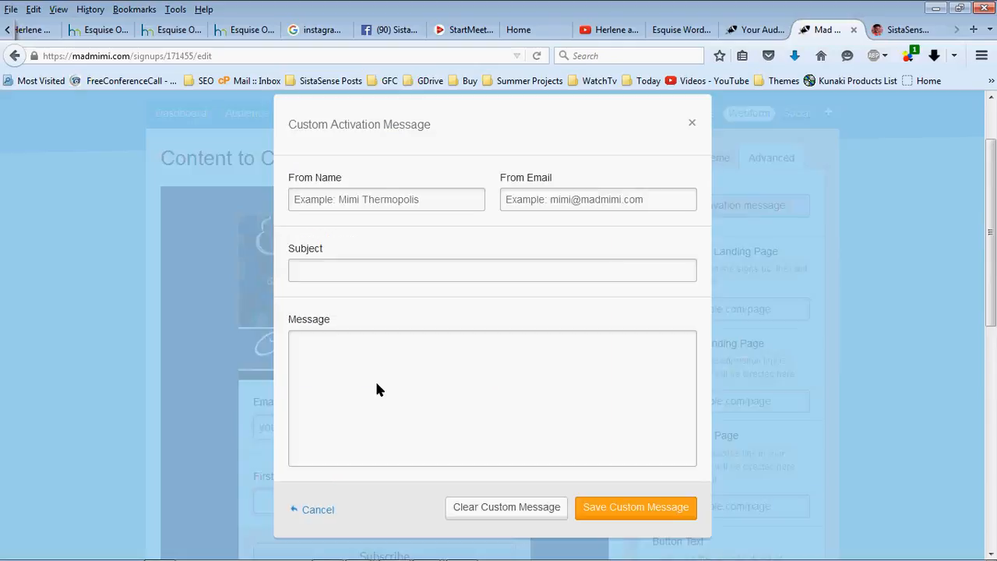
click(376, 388)
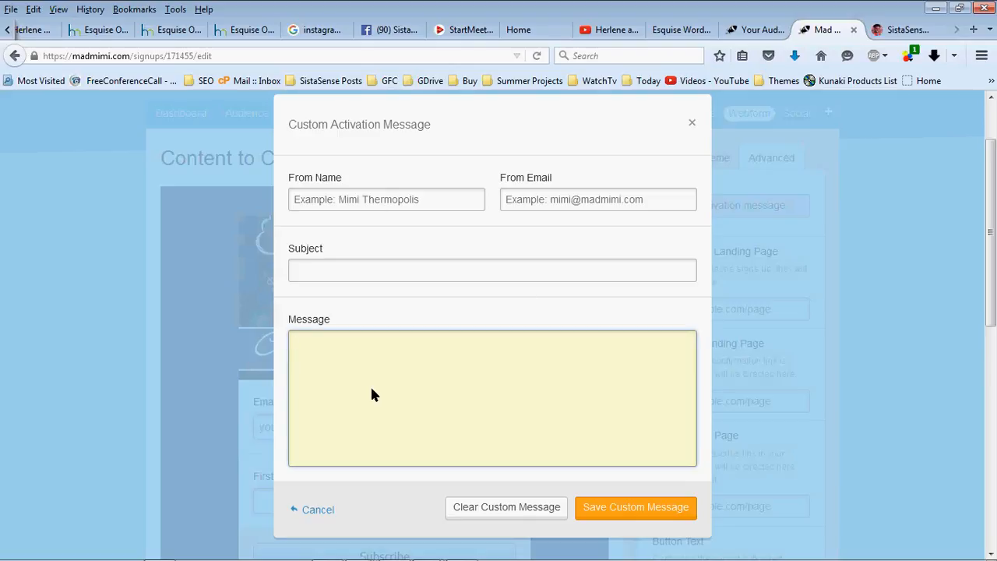
click(692, 123)
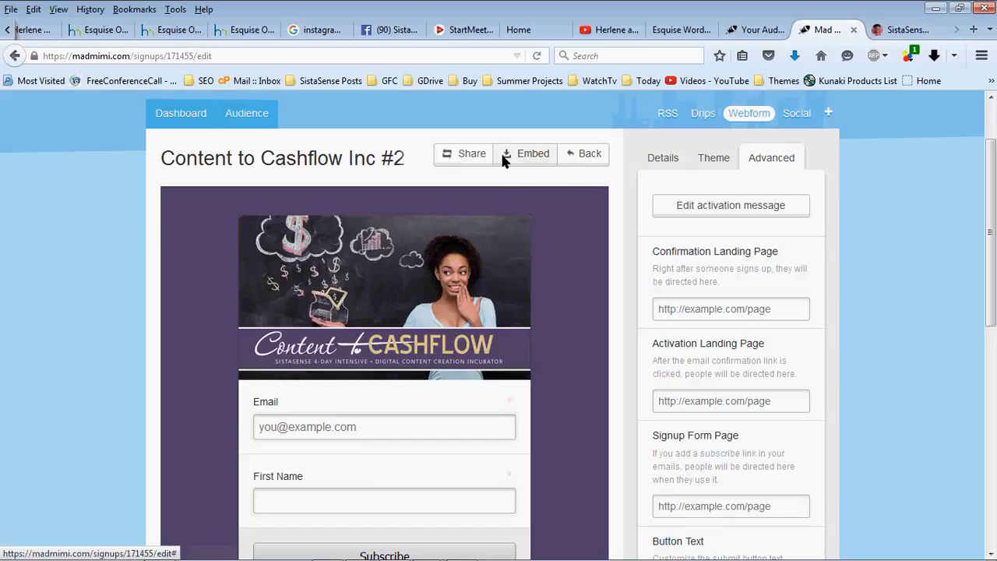
Copy the webform's public signup link from the Share dialog
click(468, 153)
click(495, 279)
key(ctrl+a)
key(ctrl+c)
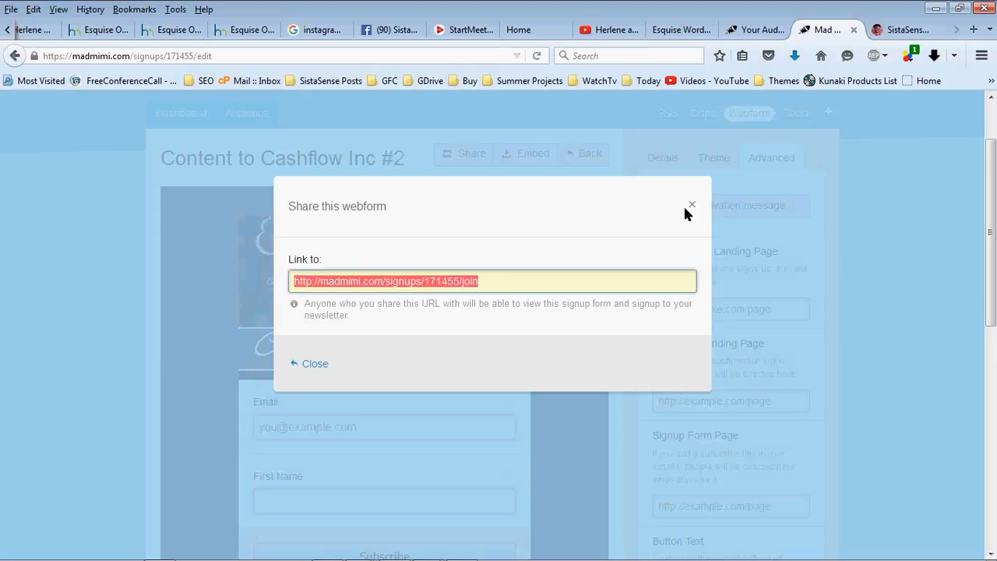
click(685, 206)
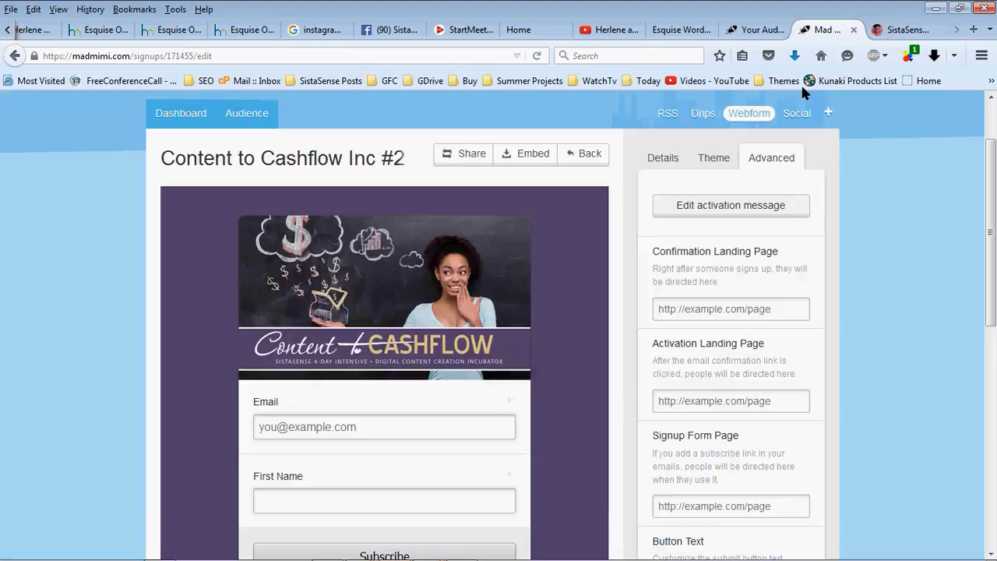
Load the copied signup link in a new tab and try its Email and First Name fields
key(ctrl+t)
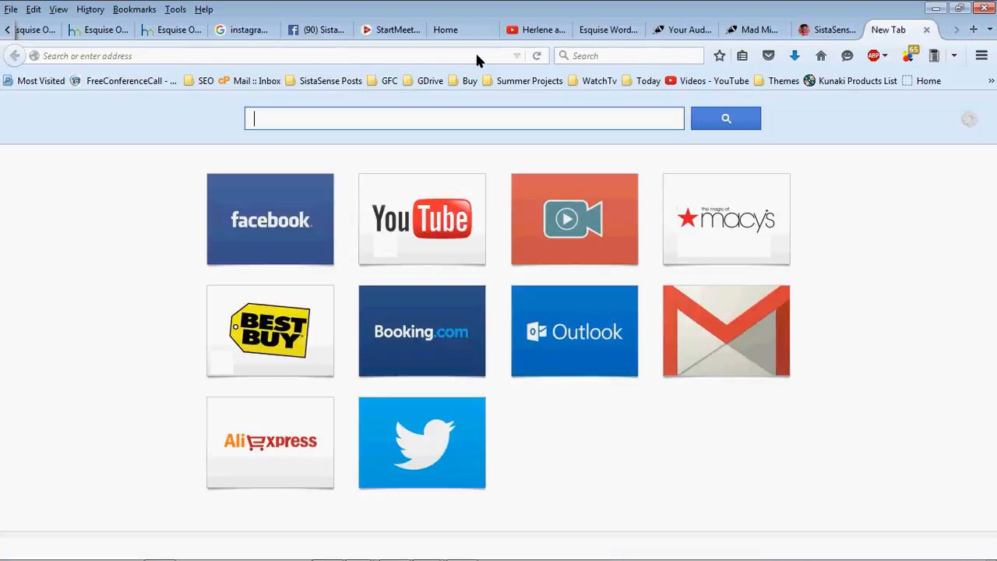
click(475, 52)
key(ctrl+v)
key(Return)
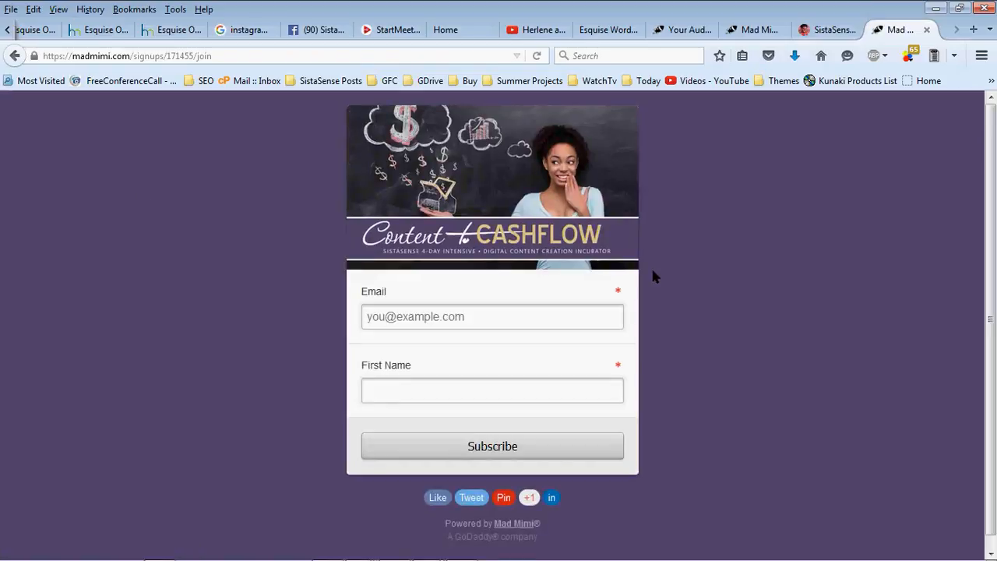
click(505, 315)
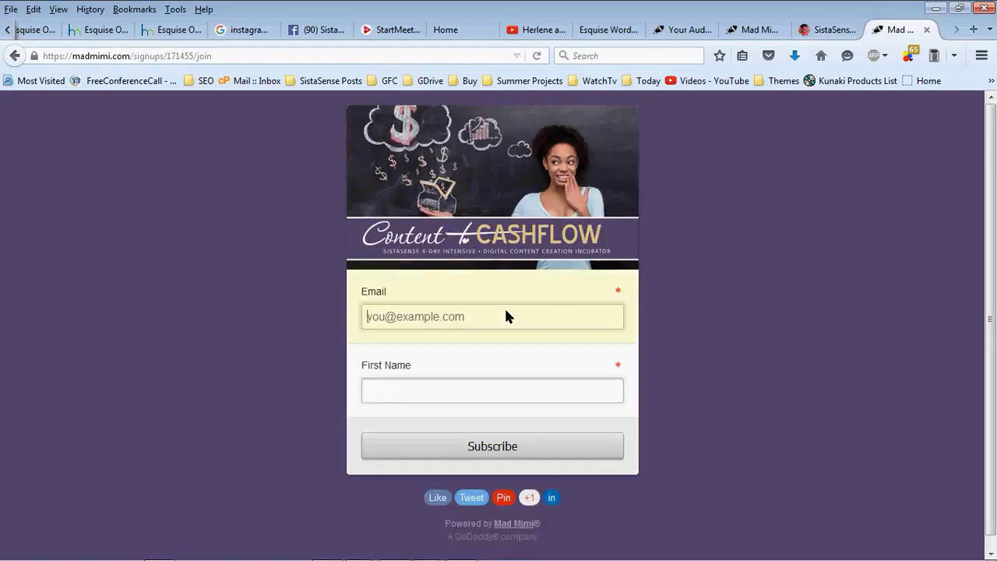
click(490, 395)
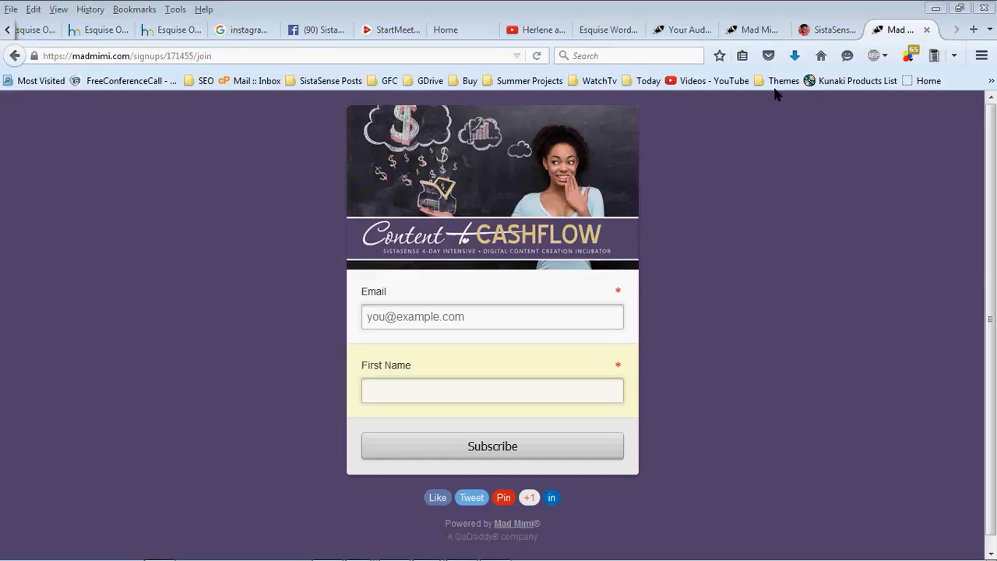
From the SistaSense site, open the admin Dashboard in a new tab and go to Media Library
click(828, 32)
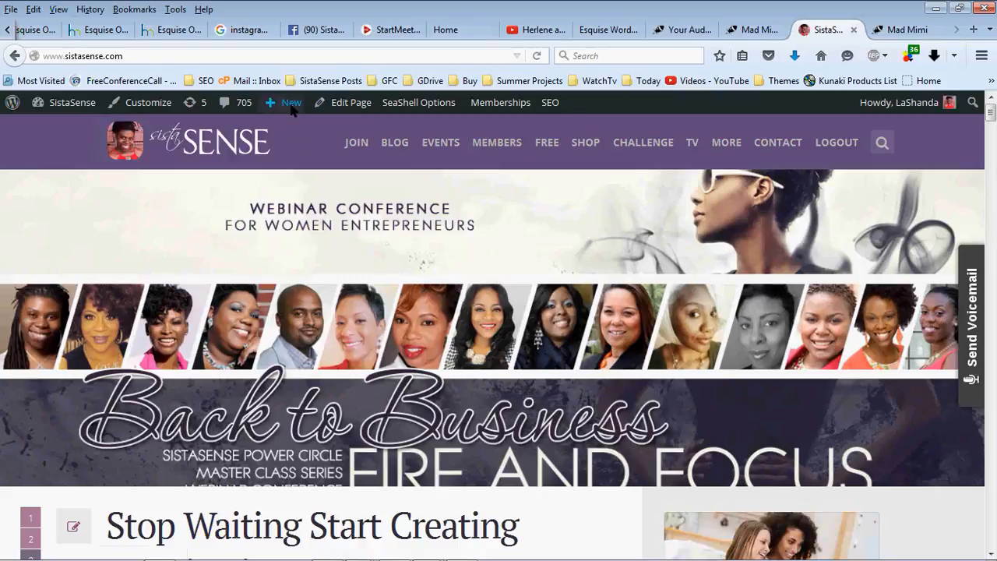
mouse_move(74, 107)
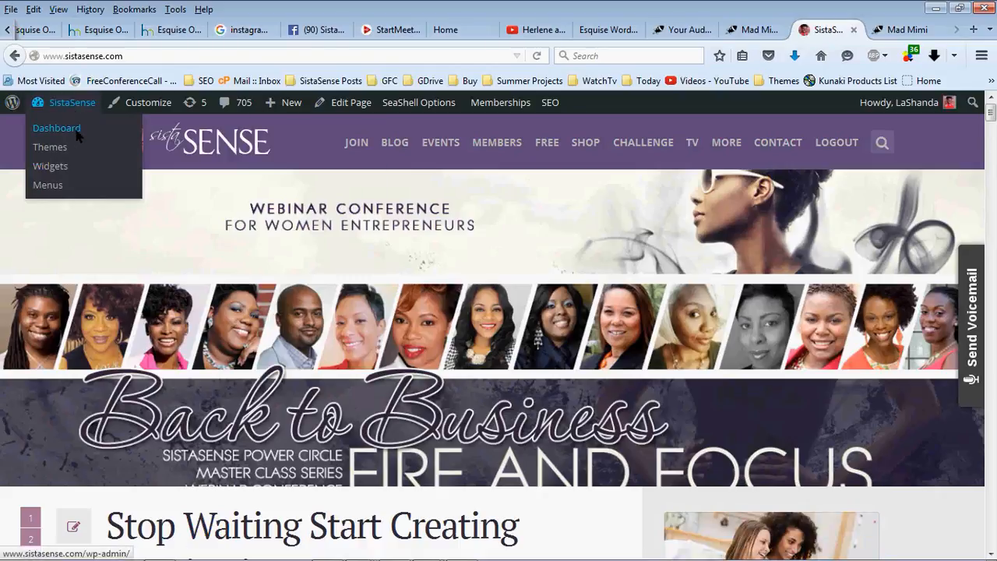
right_click(78, 134)
click(95, 138)
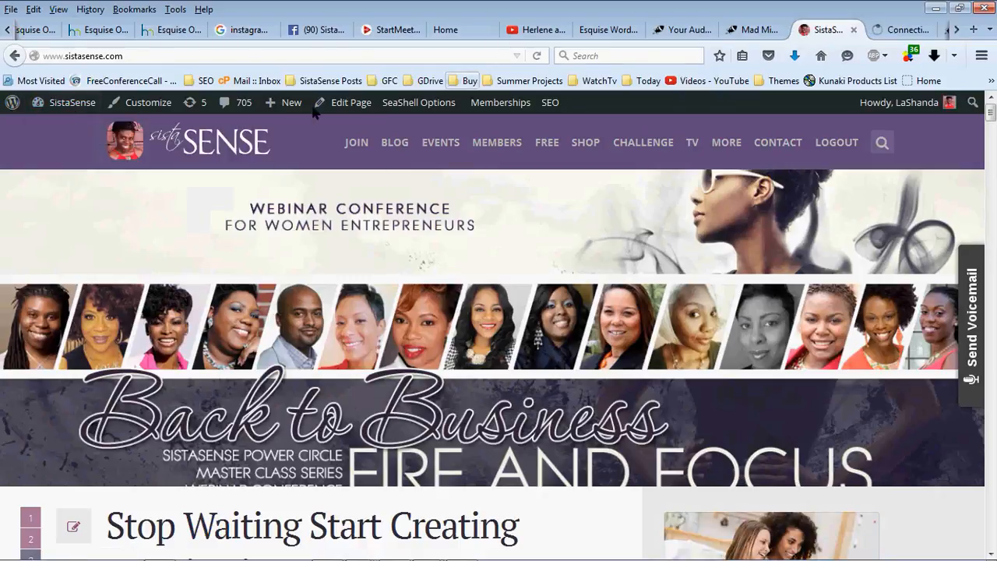
click(888, 31)
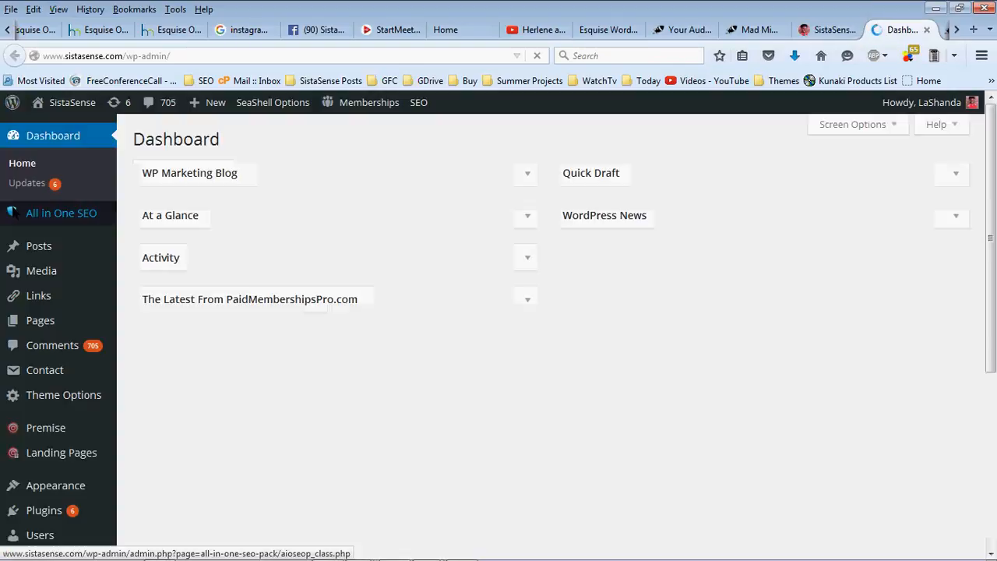
mouse_move(39, 270)
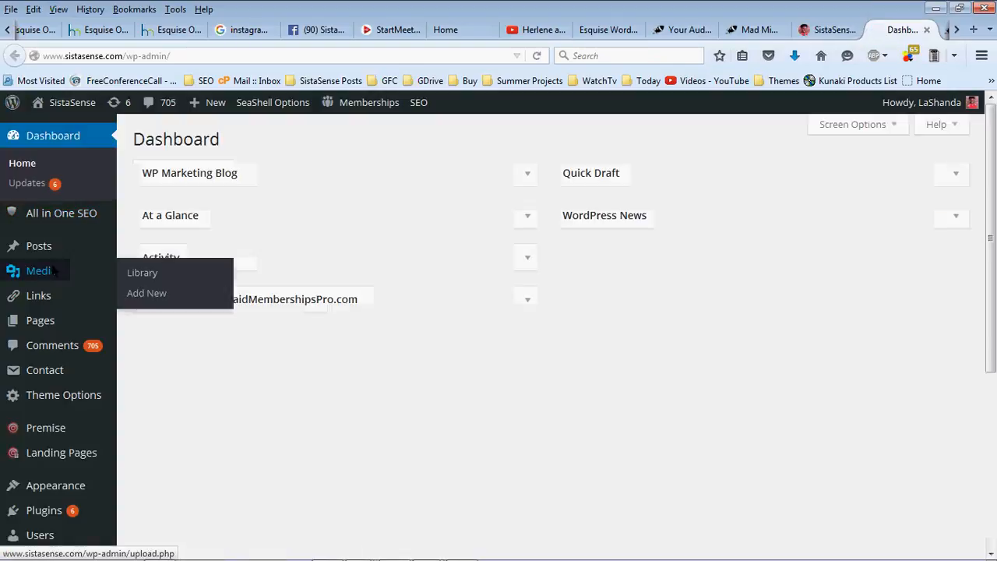
click(143, 273)
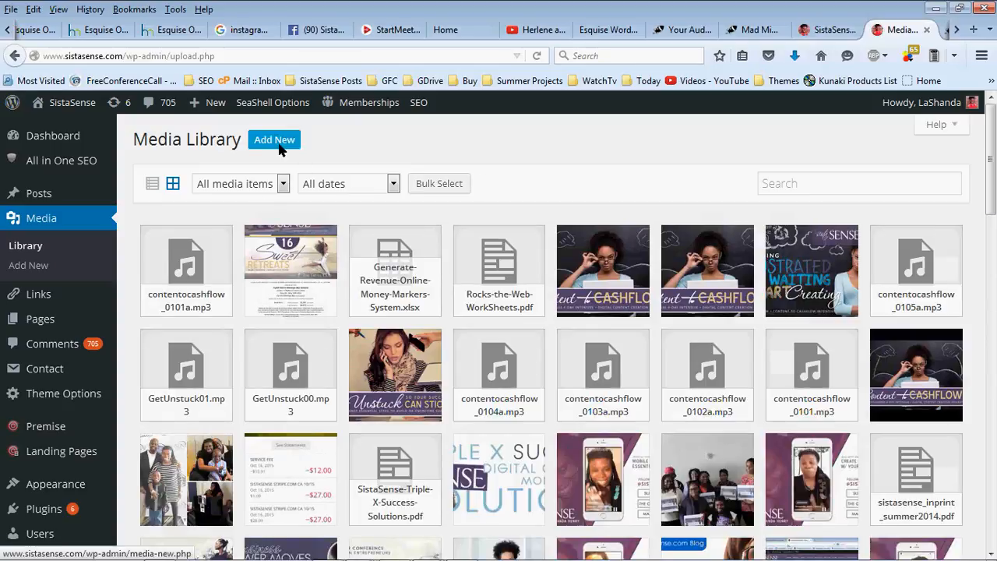
Upload 'FightTheFear - Charge More Audio Training' from sistasensecircle\documents into the media library
click(281, 148)
click(572, 303)
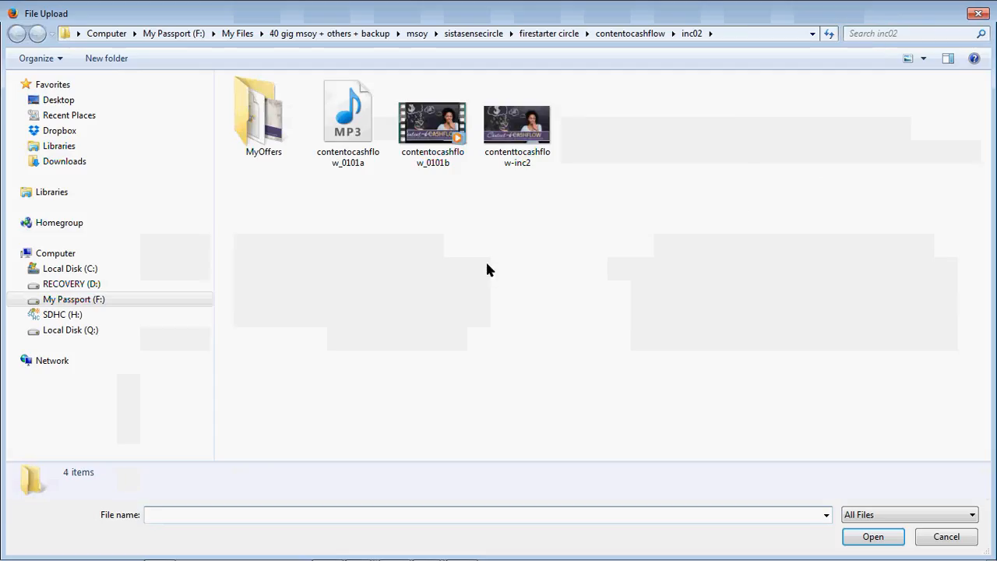
click(92, 117)
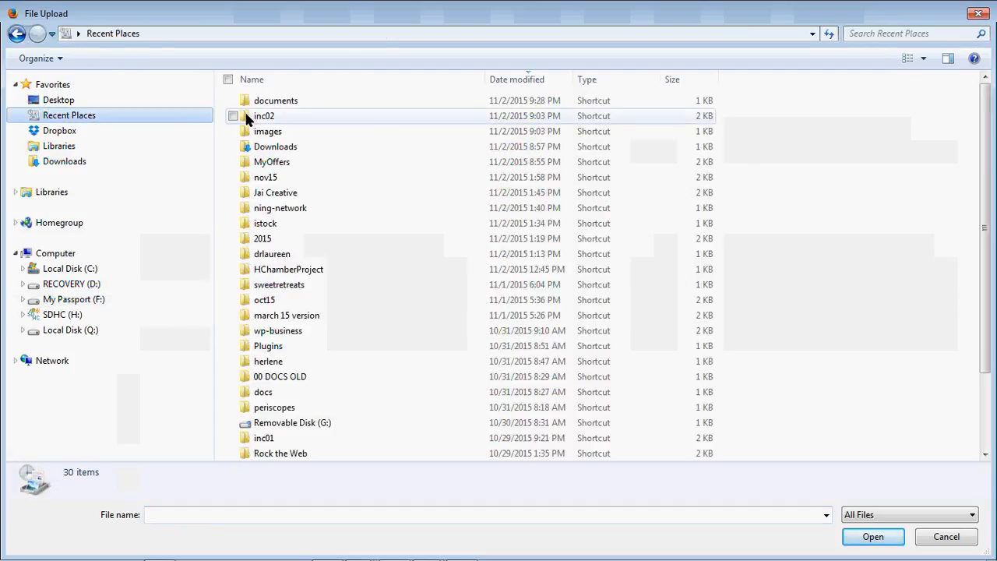
double_click(256, 101)
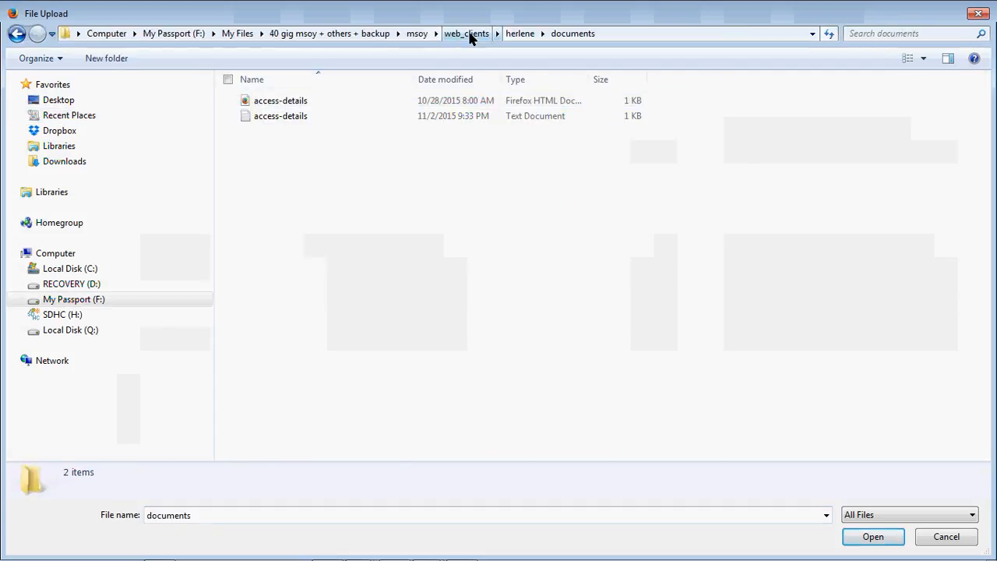
click(69, 118)
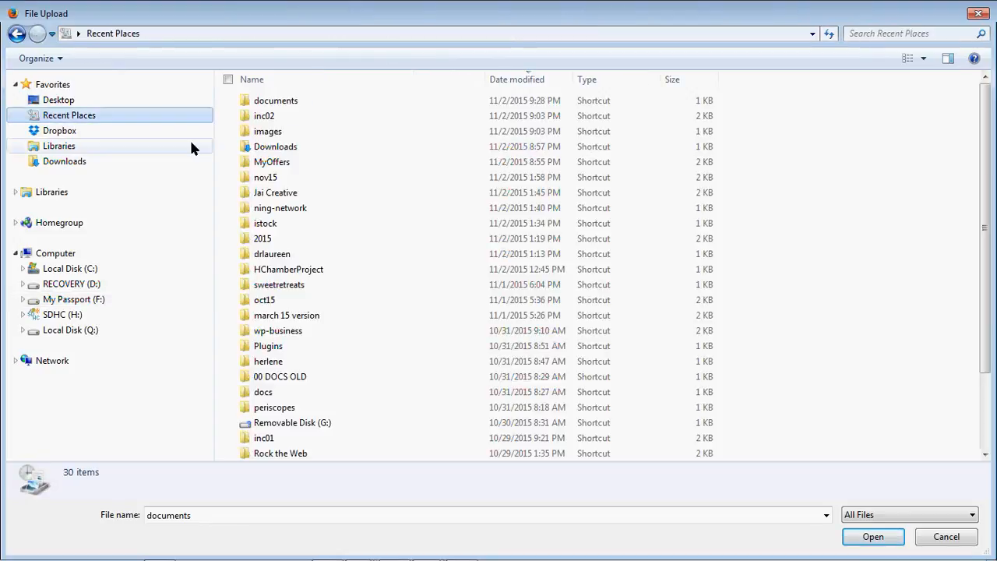
double_click(262, 111)
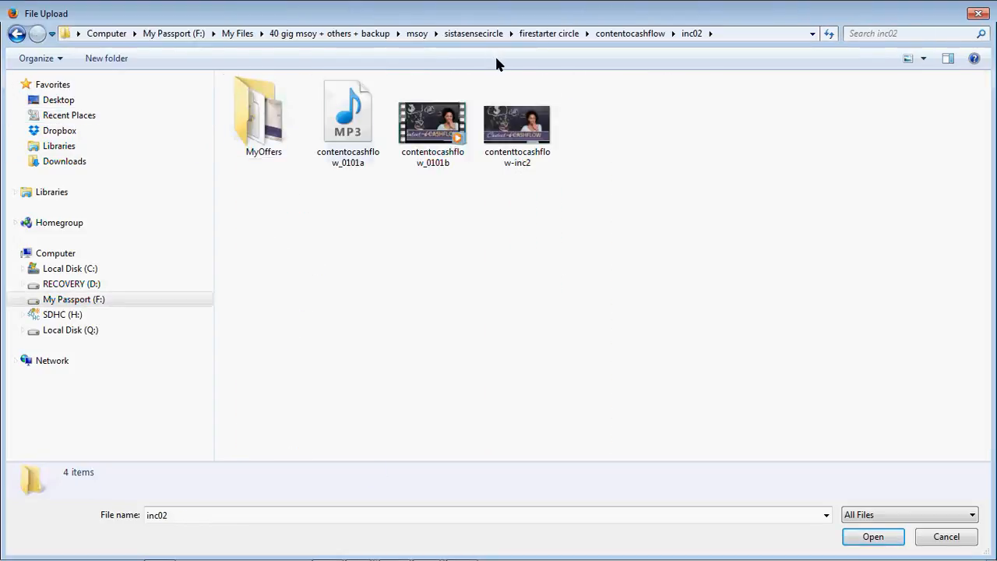
click(477, 33)
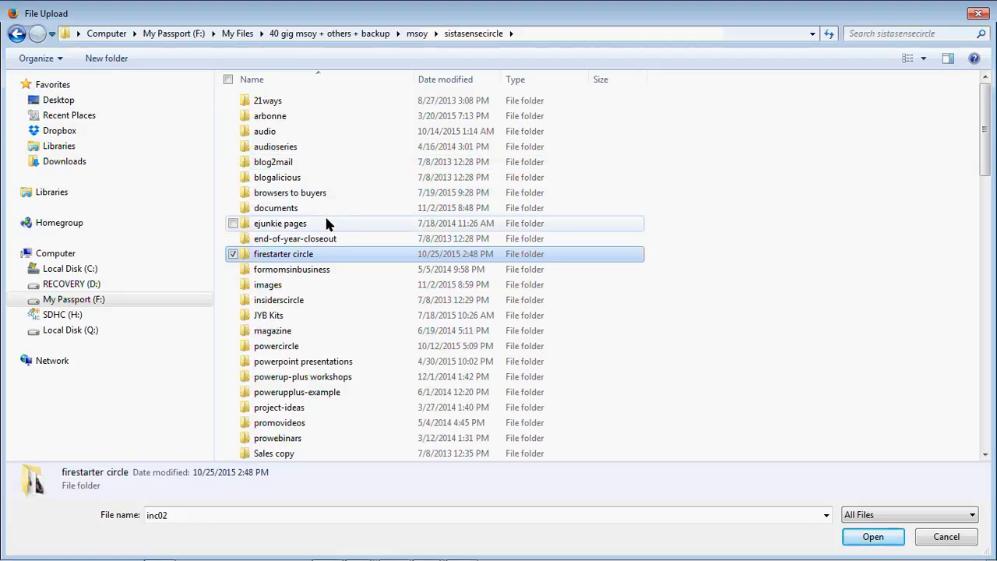
double_click(302, 207)
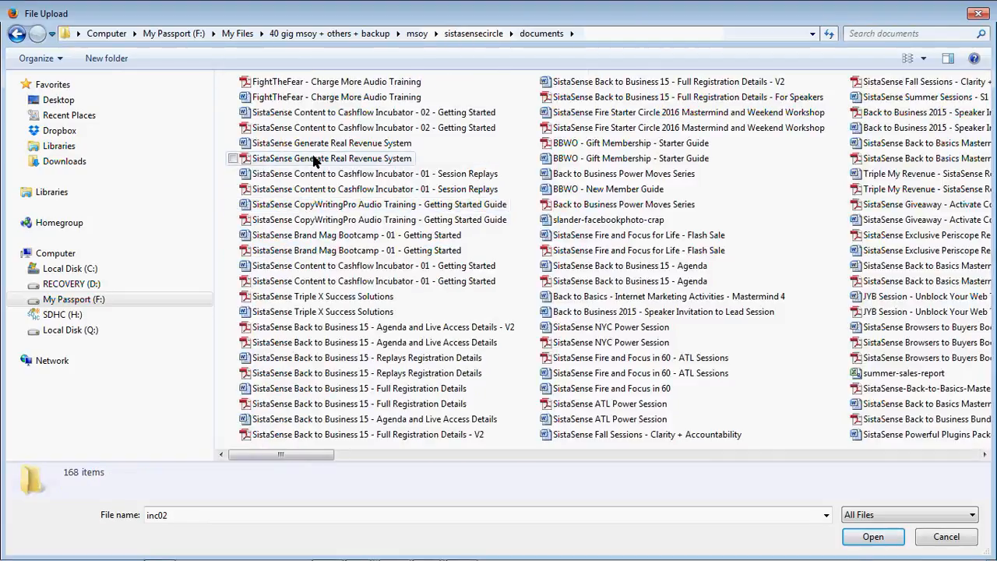
double_click(327, 83)
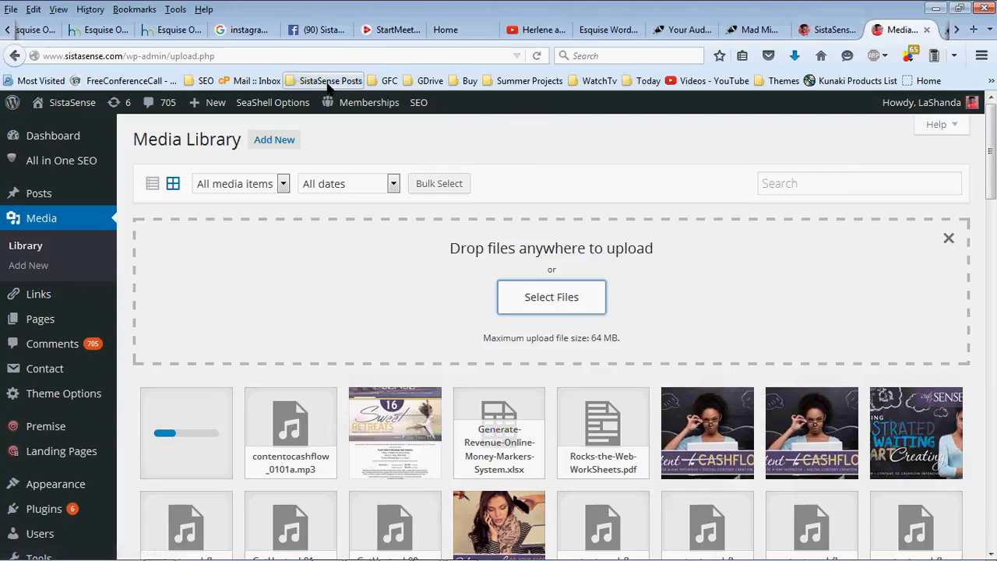
Open the Attachment Details of the uploaded FightTheFear PDF
click(210, 415)
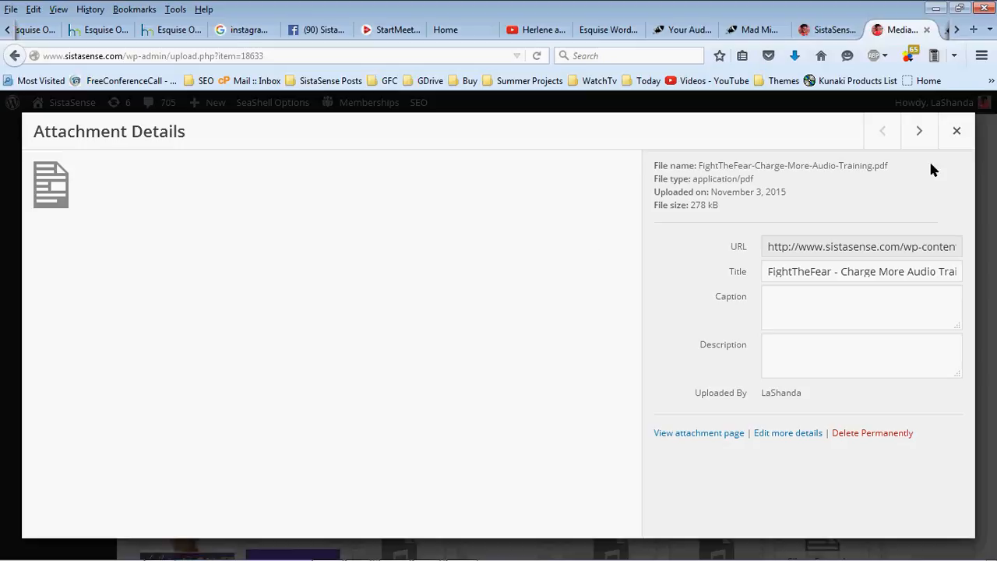
key(Escape)
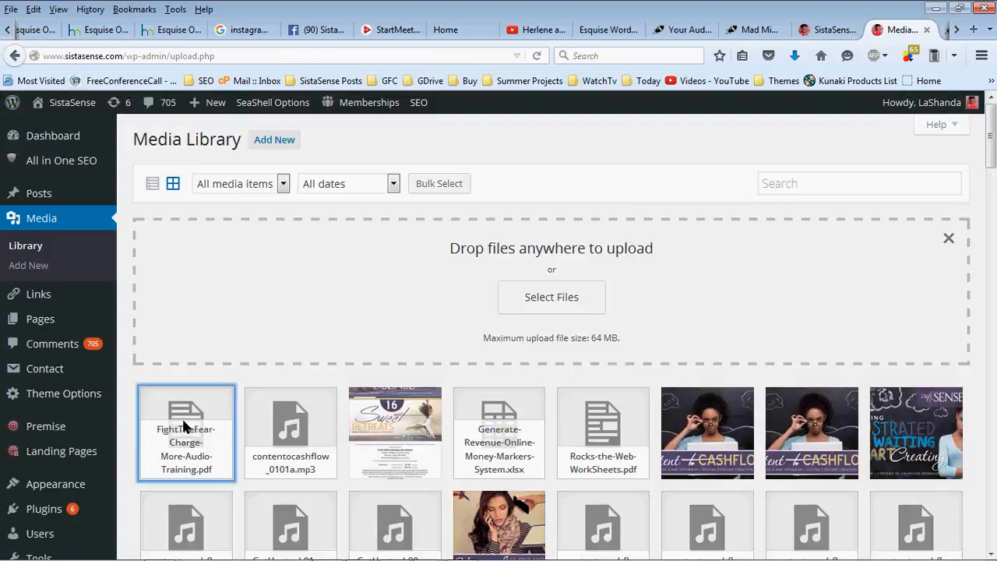
click(185, 426)
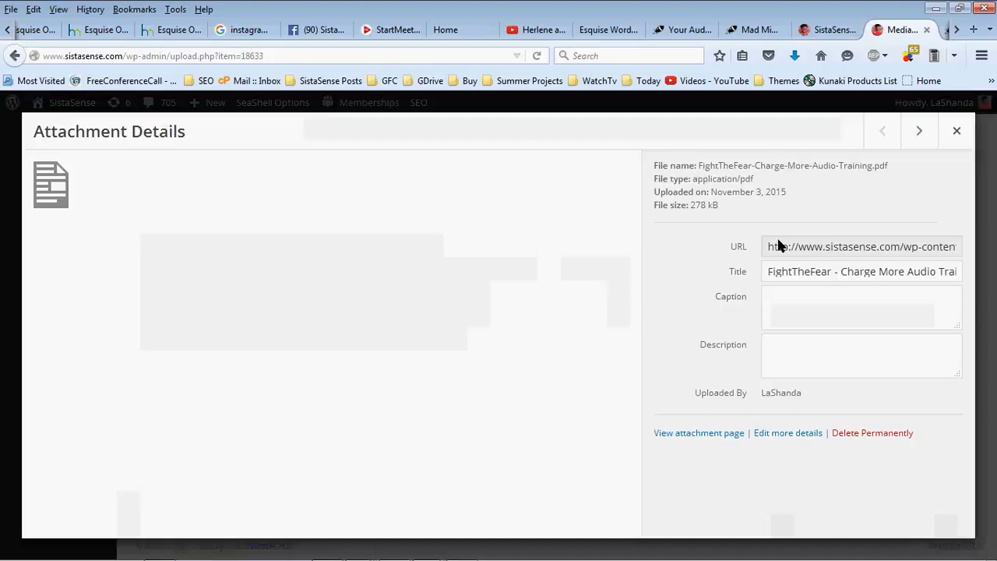
Copy the PDF's full file URL and open a new blank browser tab
drag(779, 247, 902, 251)
click(901, 252)
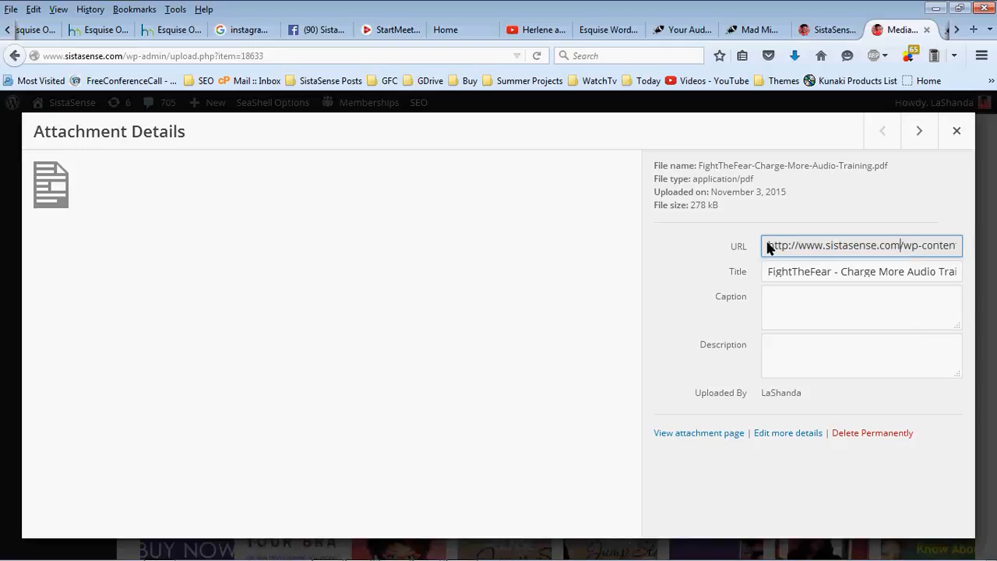
drag(768, 247, 950, 249)
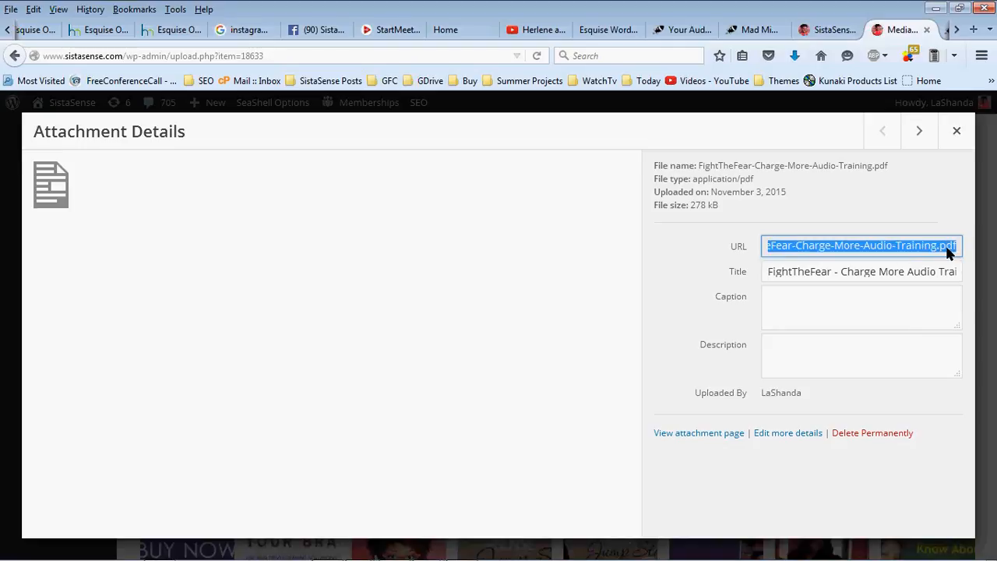
right_click(947, 248)
click(874, 296)
click(971, 33)
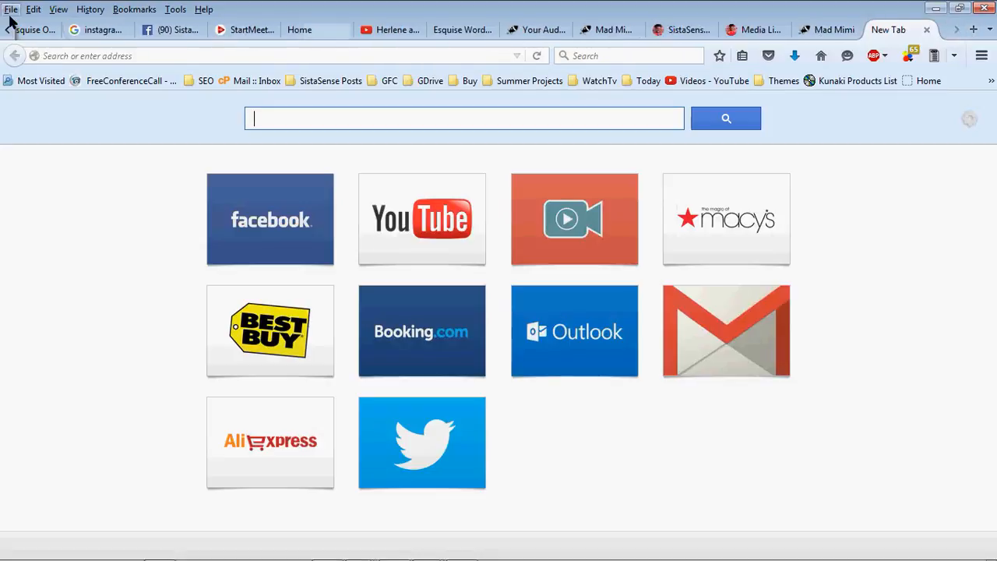
Load the copied PDF link in the new tab to download it, then bring up the Start menu
click(467, 54)
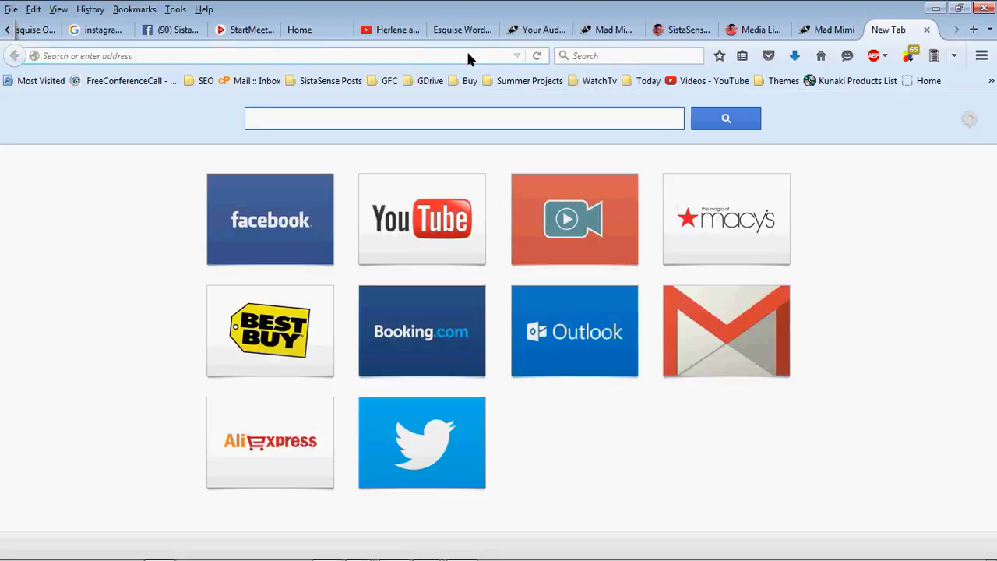
key(ctrl+v)
key(Return)
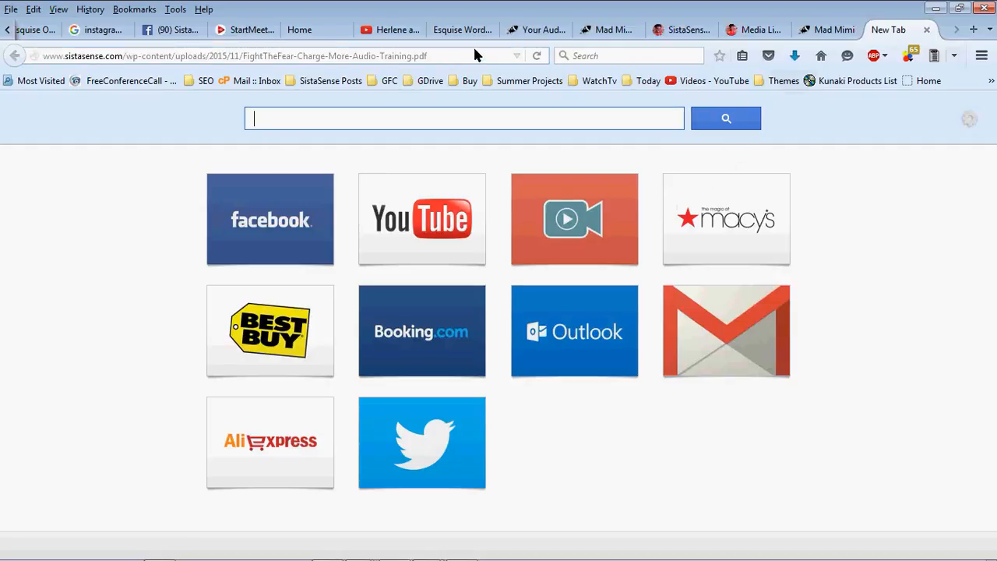
mouse_move(465, 550)
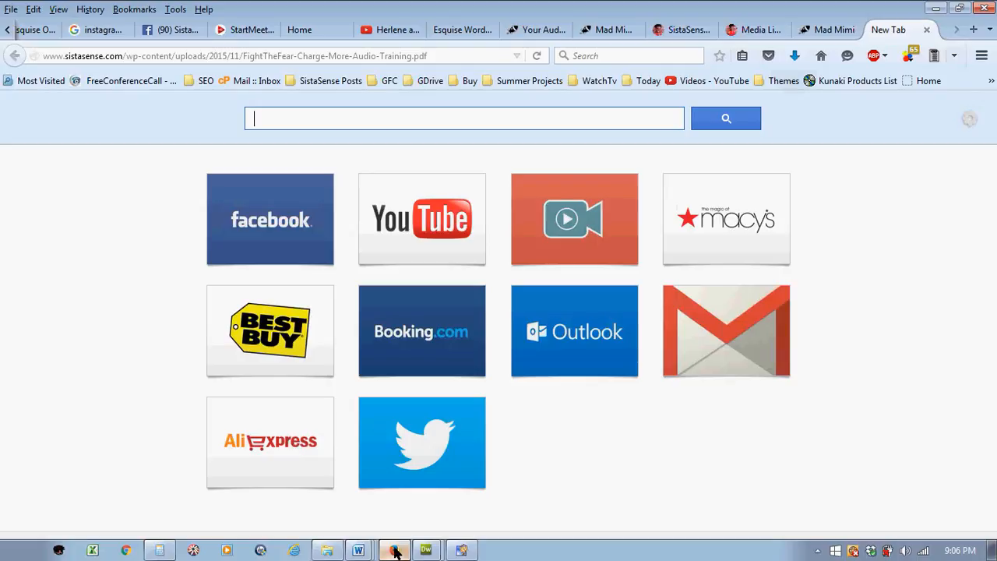
click(18, 550)
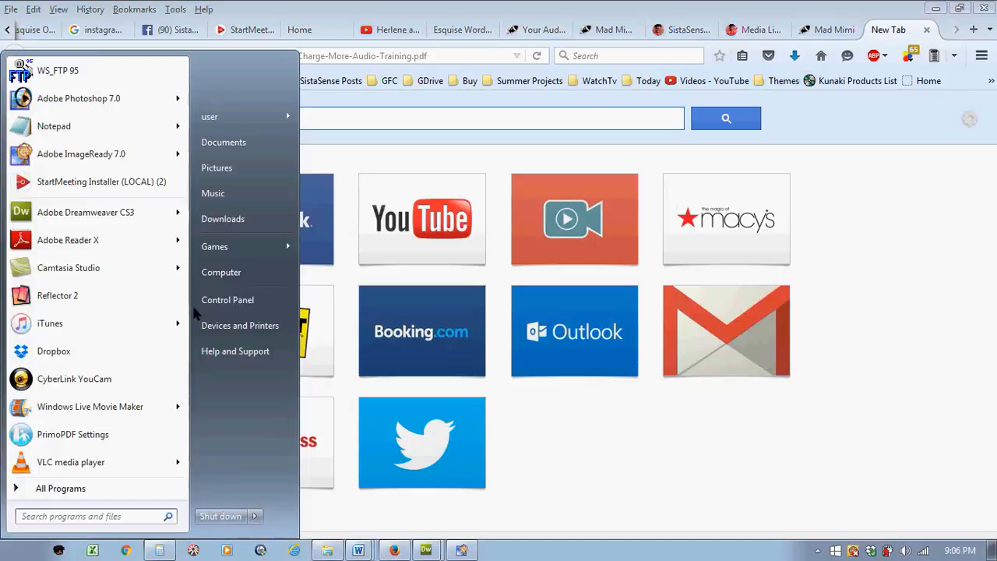
Delete the downloaded FightTheFear PDF from Downloads and minimize Explorer back to Firefox
click(233, 224)
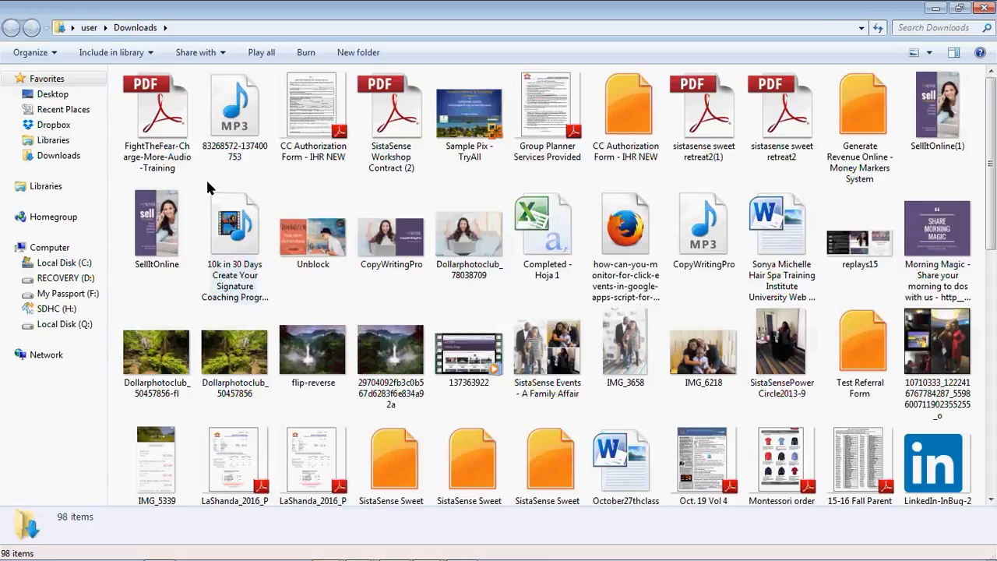
click(156, 117)
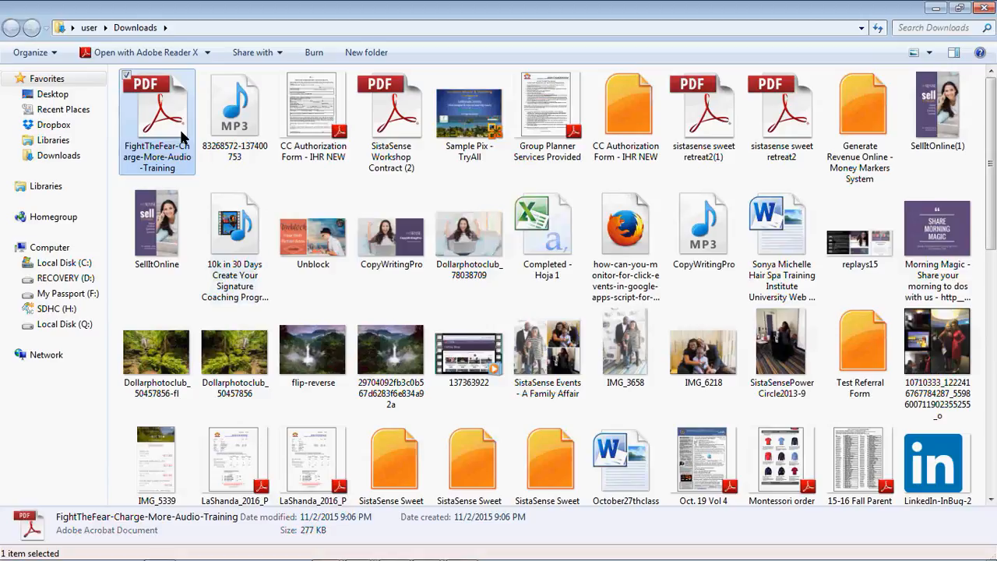
right_click(183, 131)
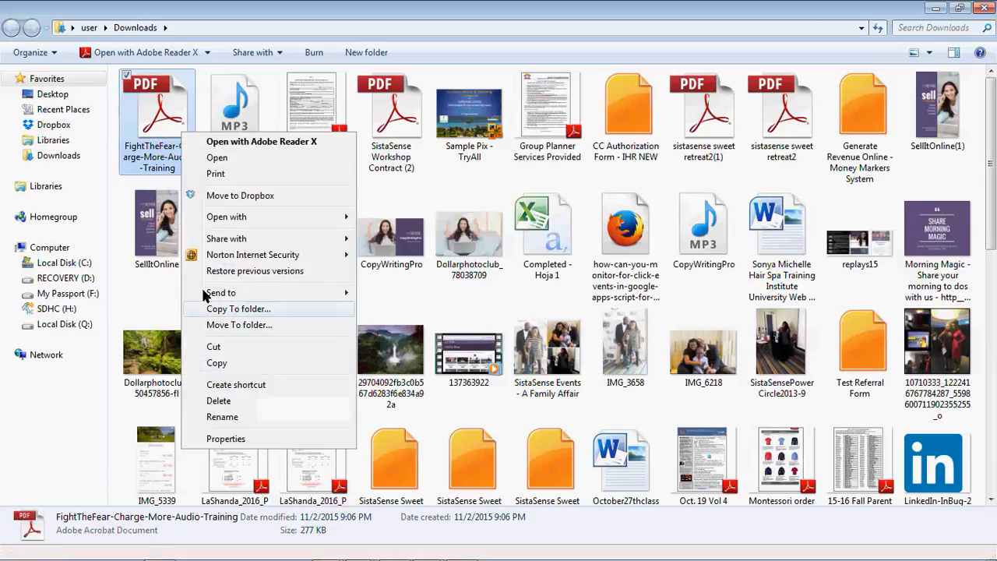
click(220, 400)
click(553, 348)
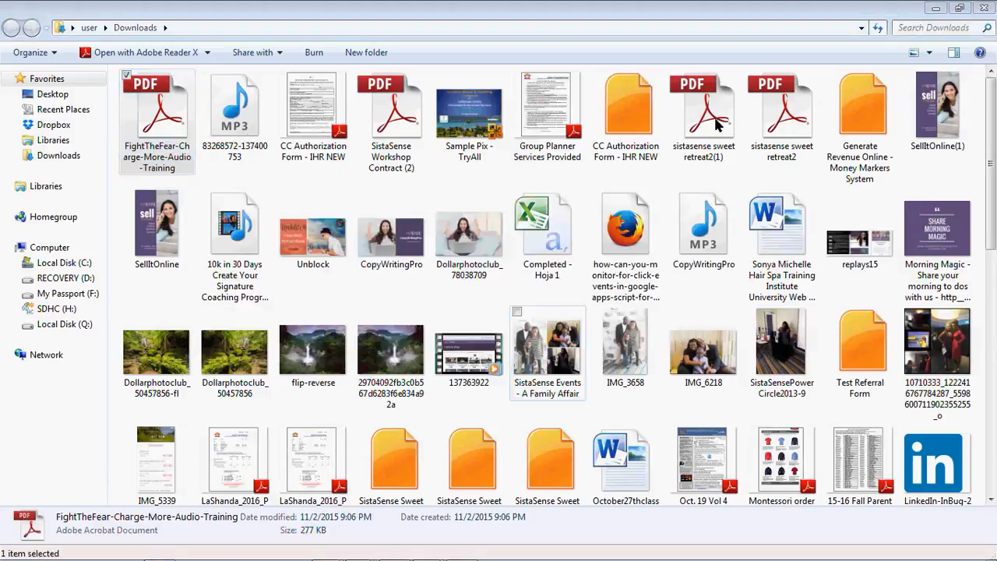
click(936, 8)
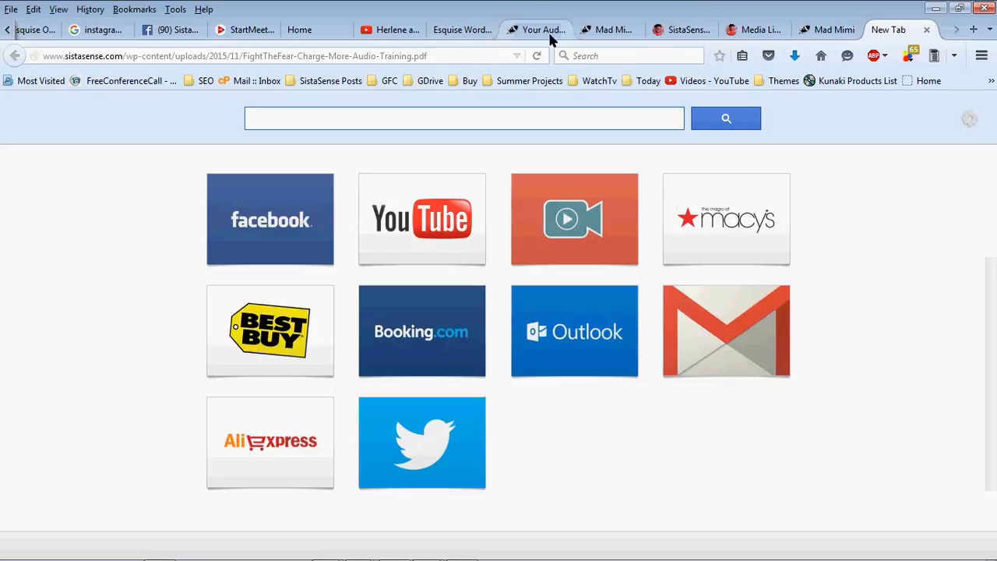
Copy the PDF's web address from the address bar and switch to the Mad Mimi signup form tab
click(460, 54)
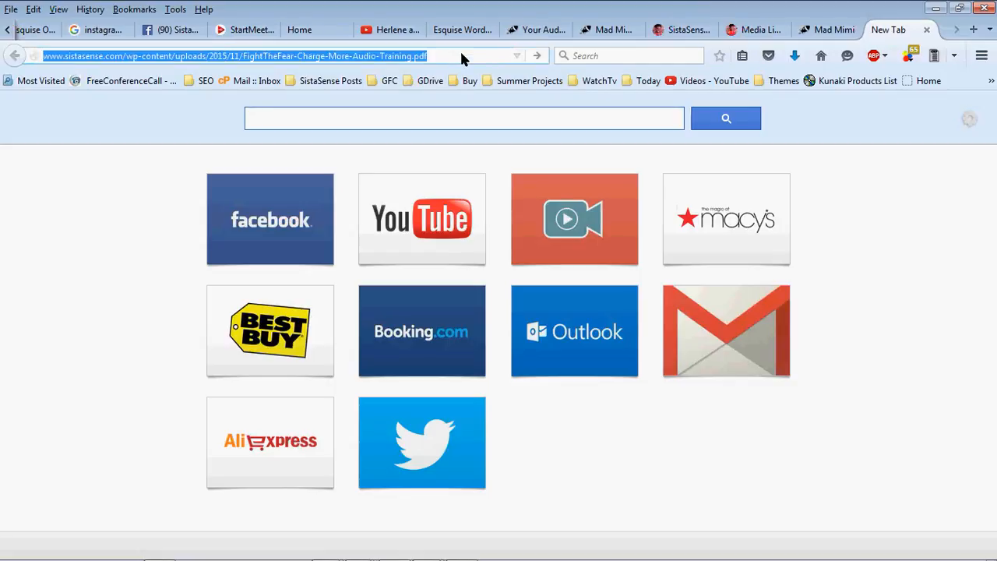
click(881, 57)
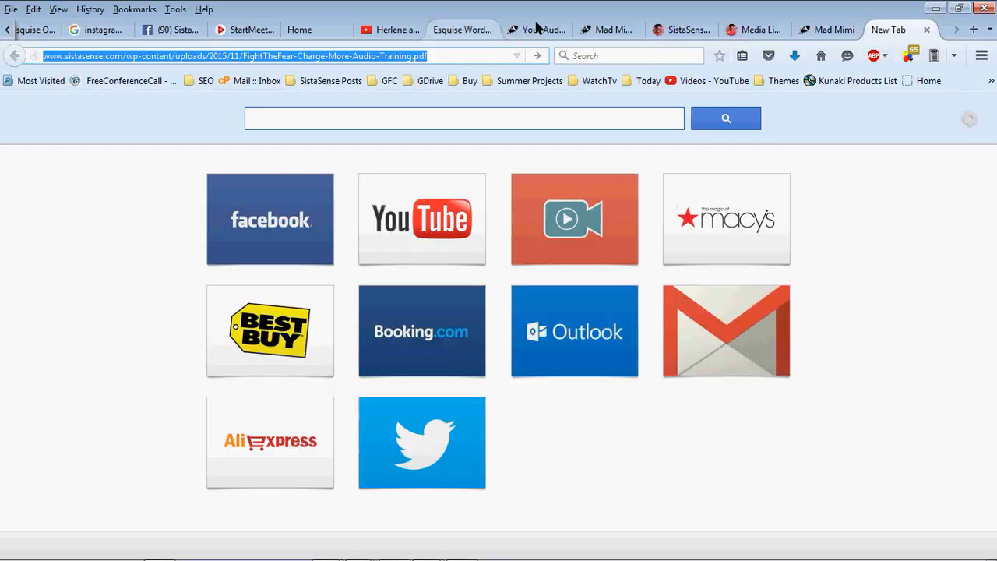
drag(435, 53, 4, 32)
key(ctrl+c)
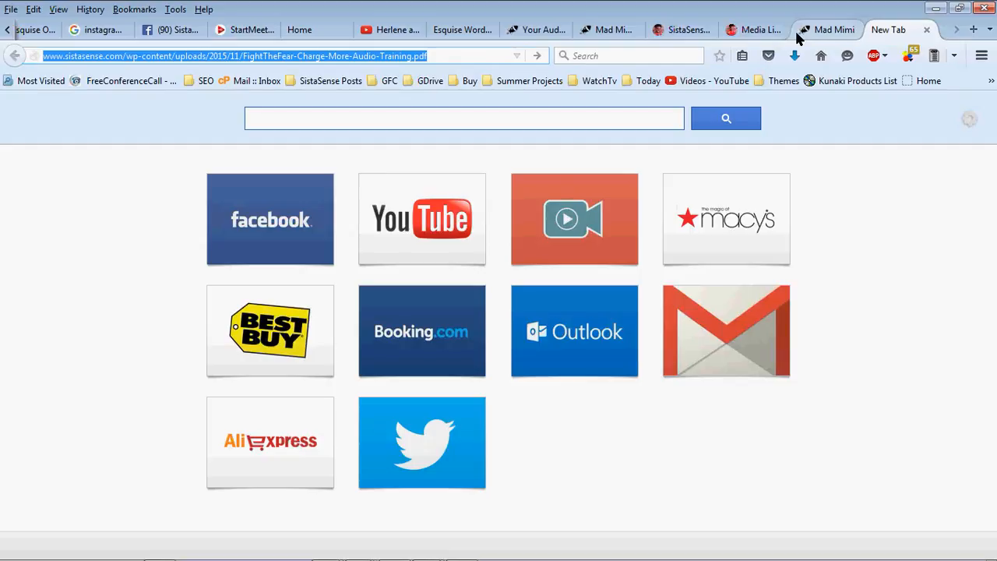
click(754, 30)
click(689, 29)
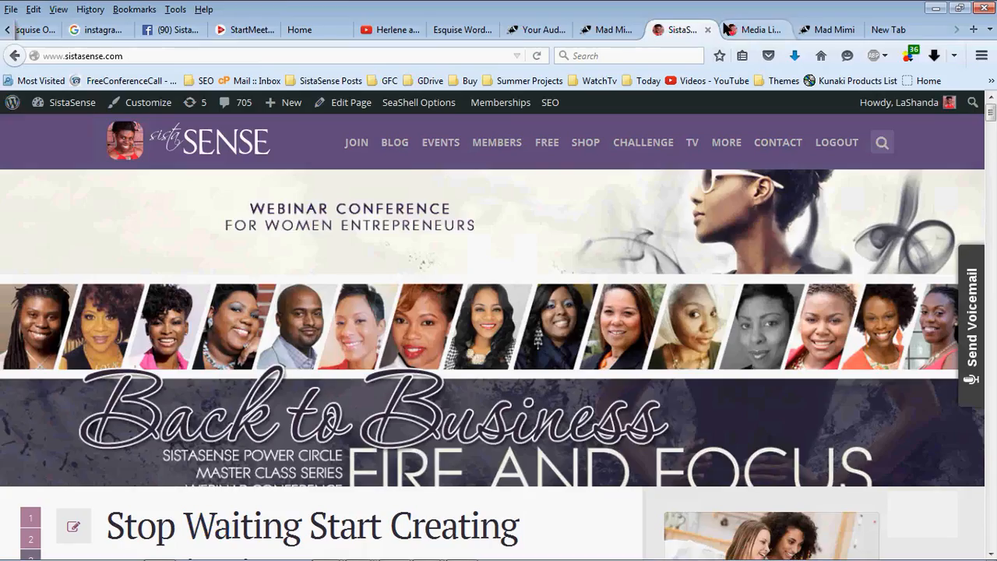
click(728, 29)
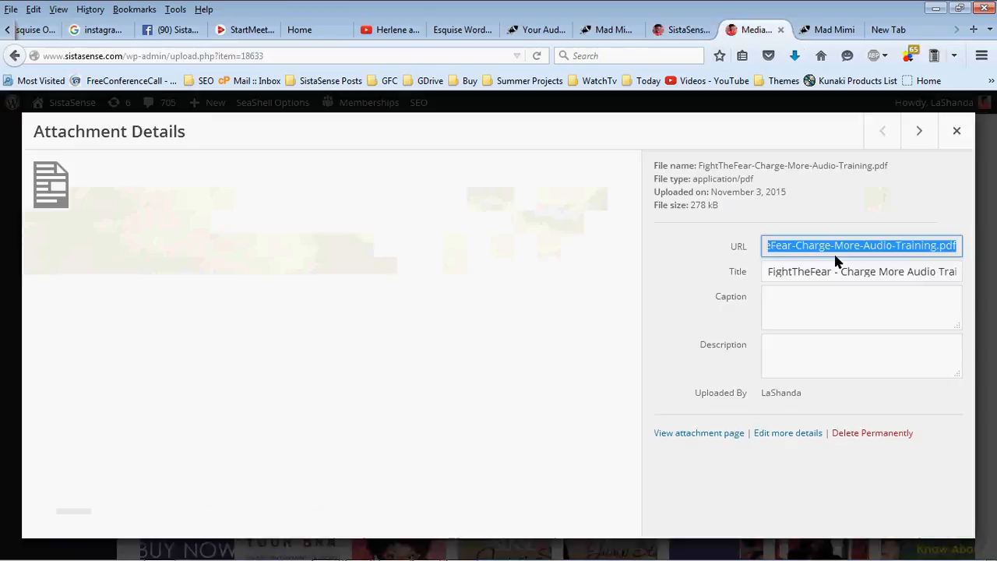
click(848, 27)
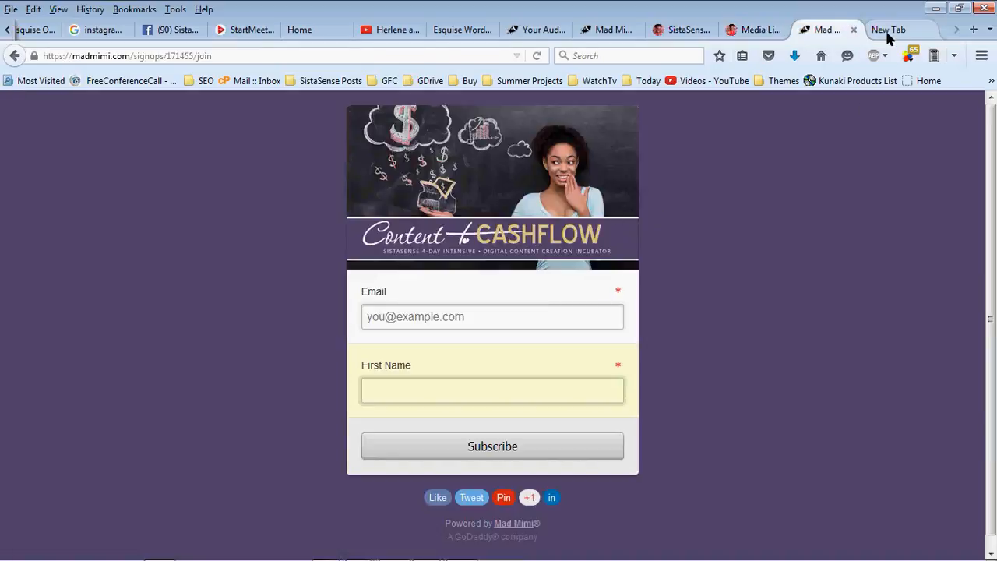
In the custom activation message, enter the sender name, sender e-mail and subject 'CTC Activation + Goodies'
click(625, 34)
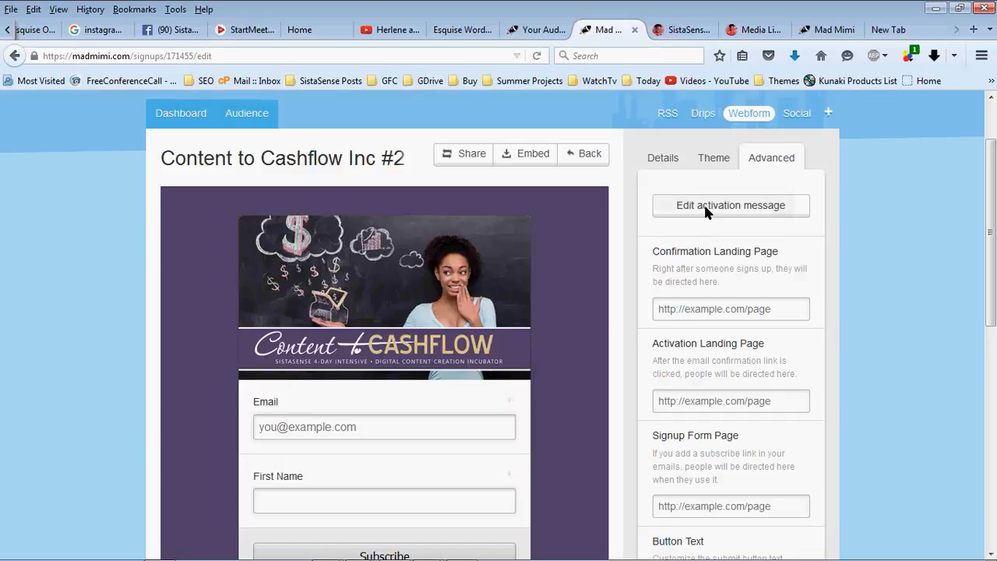
click(703, 204)
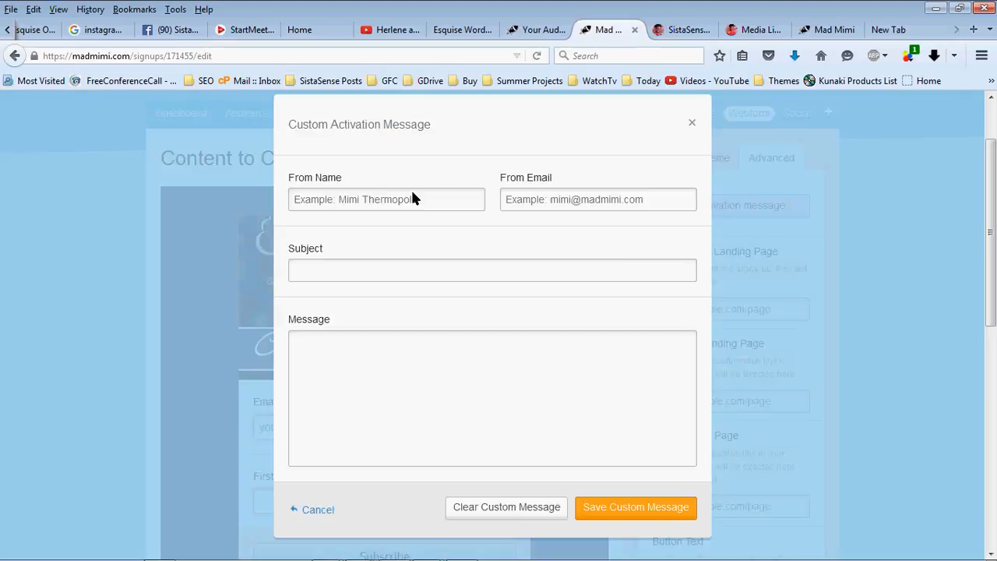
click(413, 199)
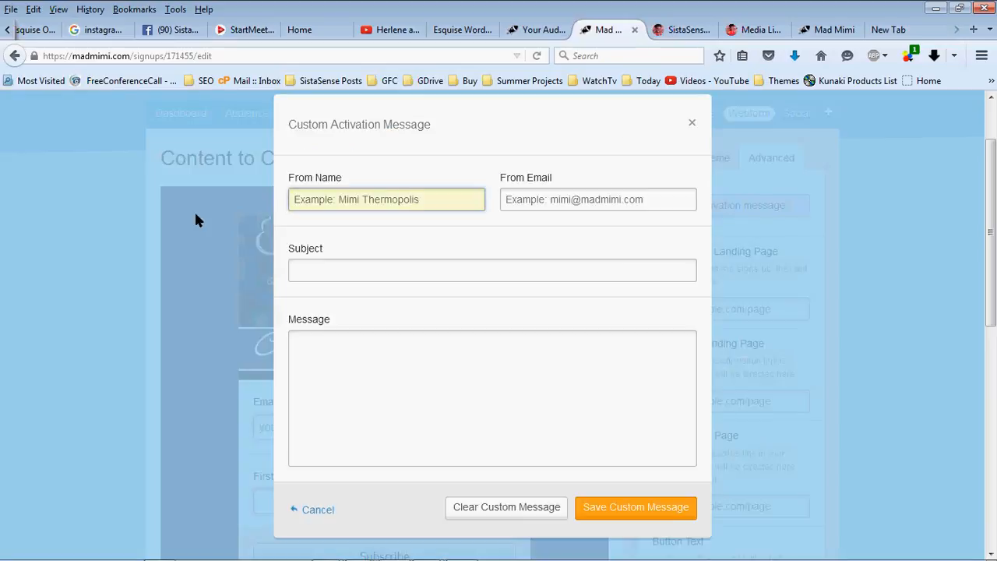
text(LaShanda)
key(Tab)
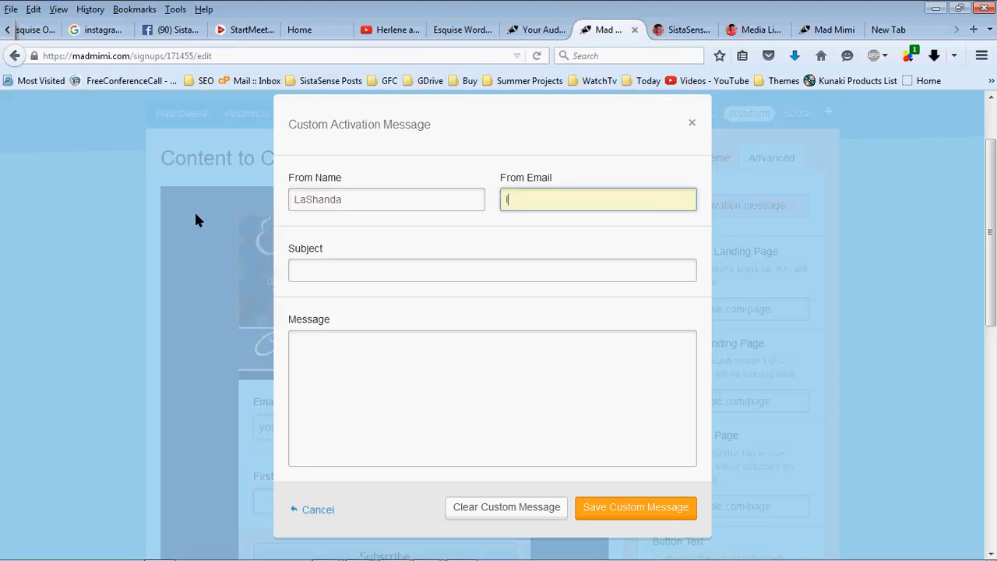
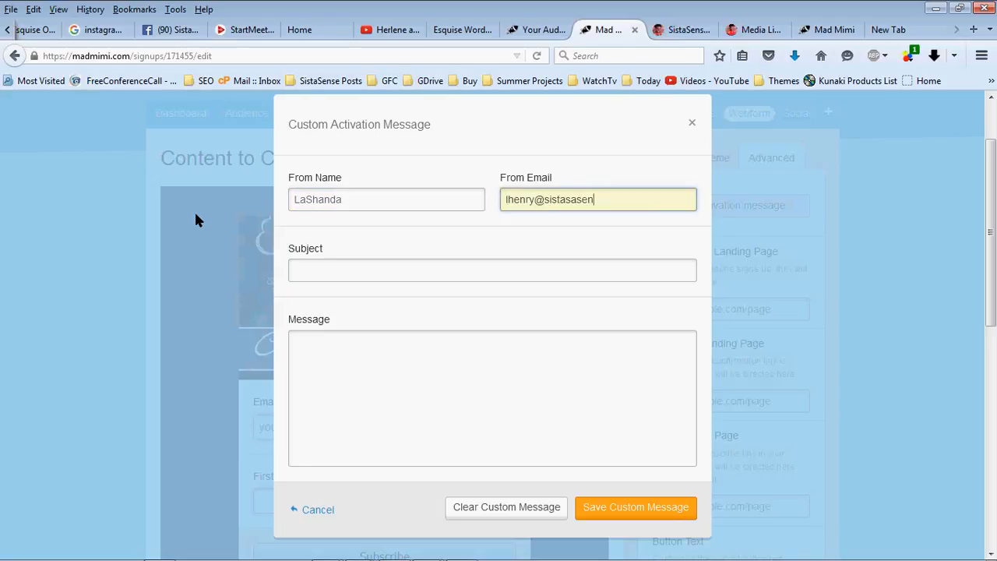
key(Tab)
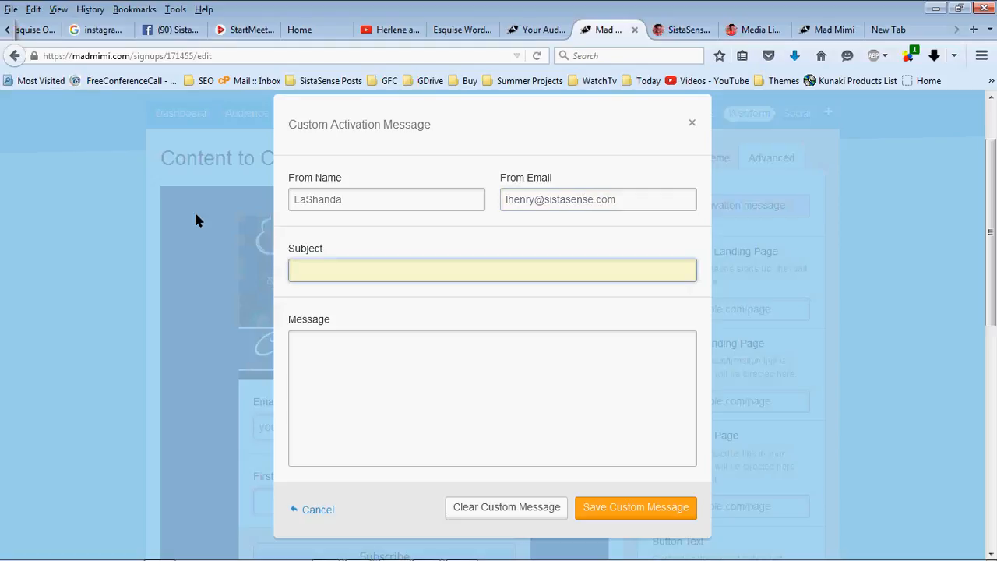
text(CTC Activiation + Goodies)
key(Tab)
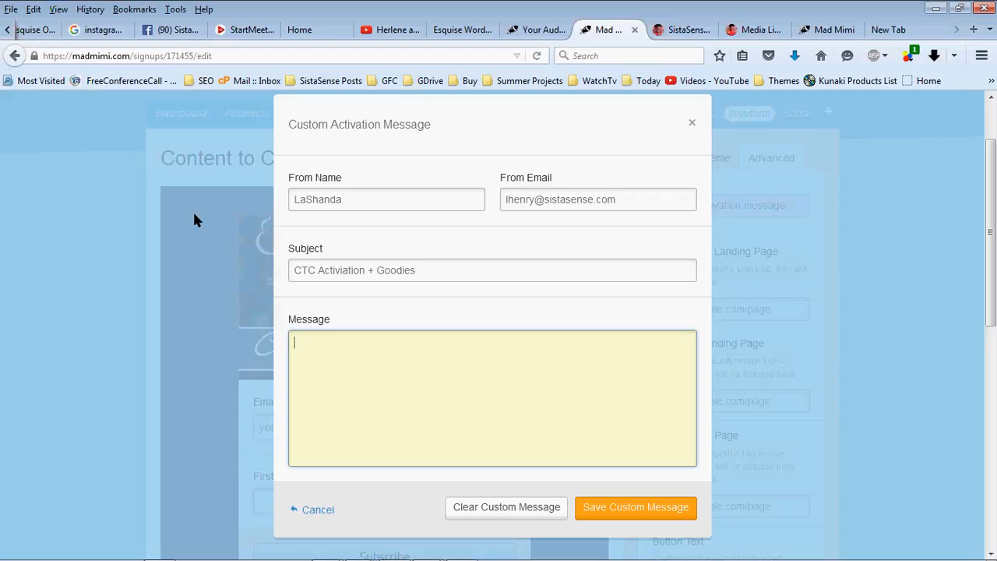
Write the 'Welcome to Content to Cashflow #2!' message with the pasted PDF link and signature, then save
text(Hi Welcome to Content to CAsh)
key(BackSpace)
key(BackSpace)
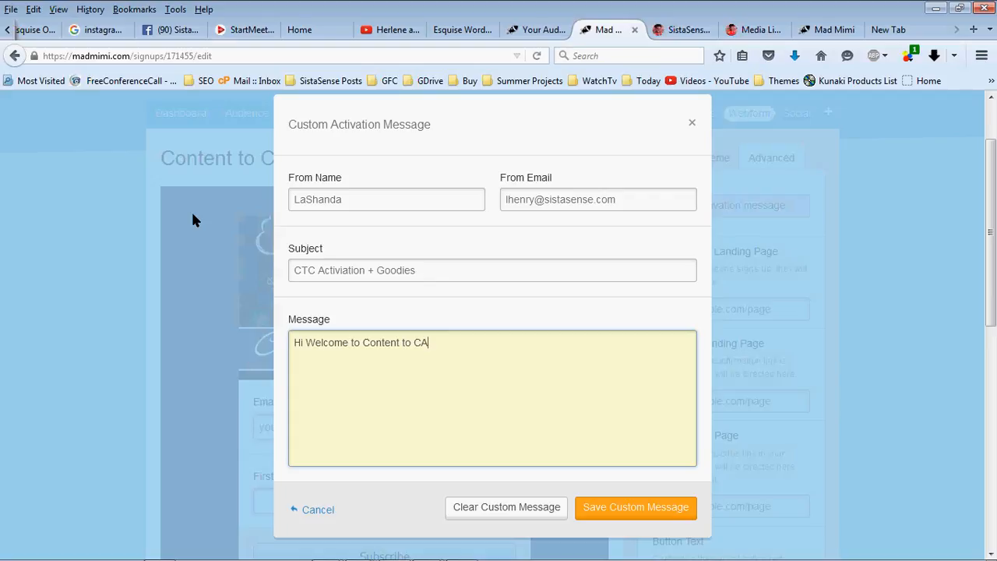
key(BackSpace)
text(asflow)
key(BackSpace)
key(BackSpace)
key(BackSpace)
key(BackSpace)
key(BackSpace)
text(hflow #2!)
key(Return)
text(C)
key(BackSpace)
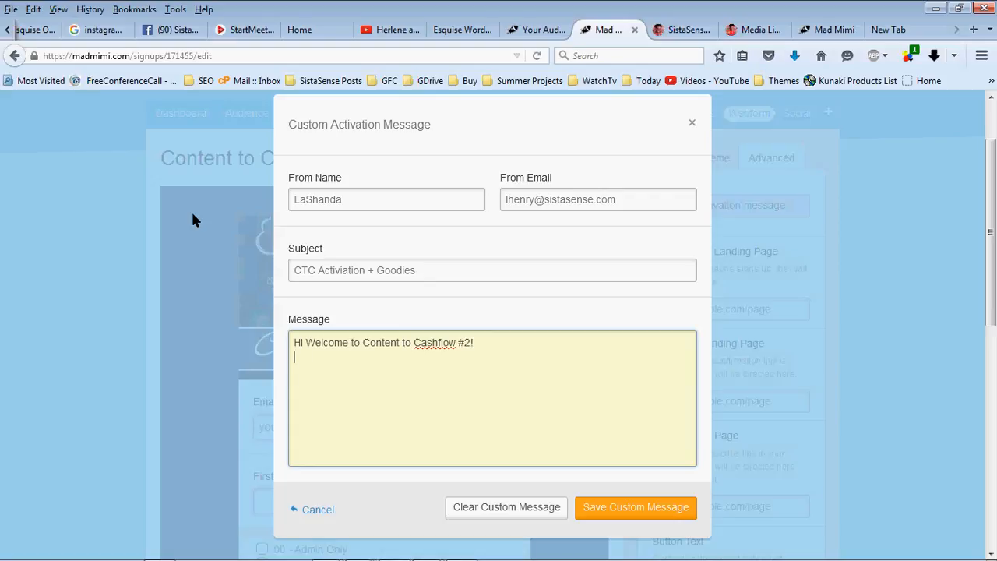
key(Return)
text(Fi)
text(ollow the li)
text(nk below to downloa)
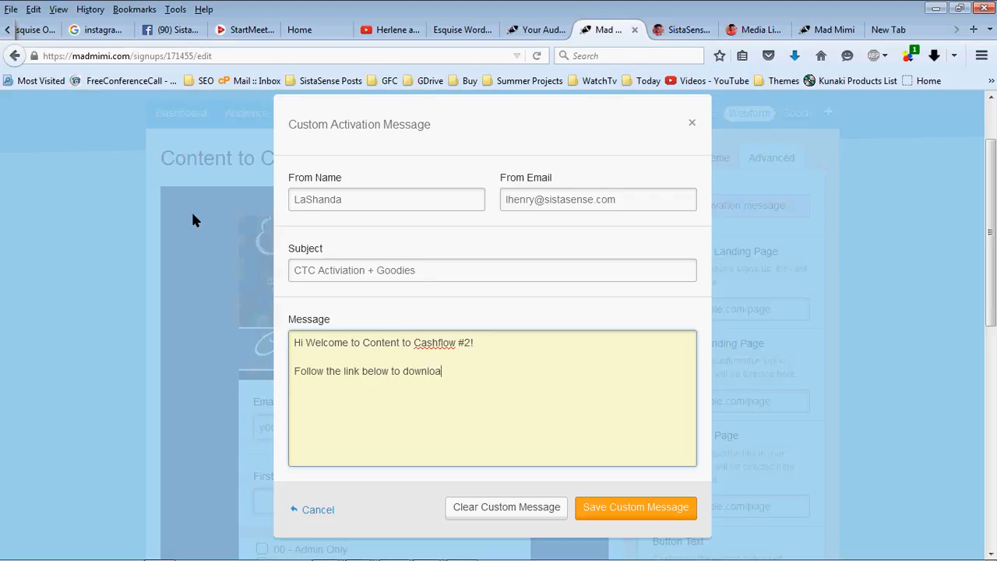
text(d your pdf:)
key(Return)
key(ctrl+v)
key(Return)
key(Return)
text(Las)
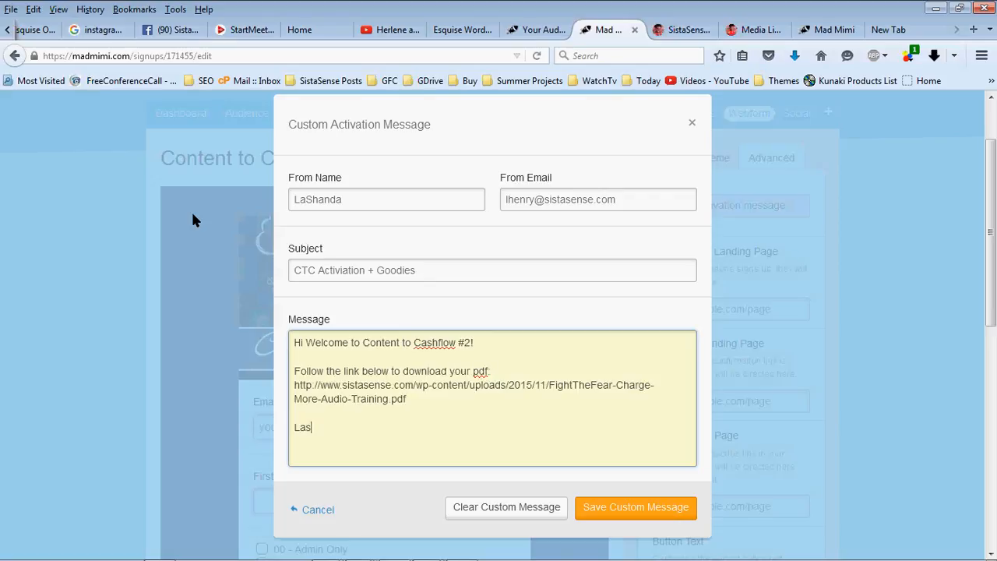
text(handa H.)
click(643, 507)
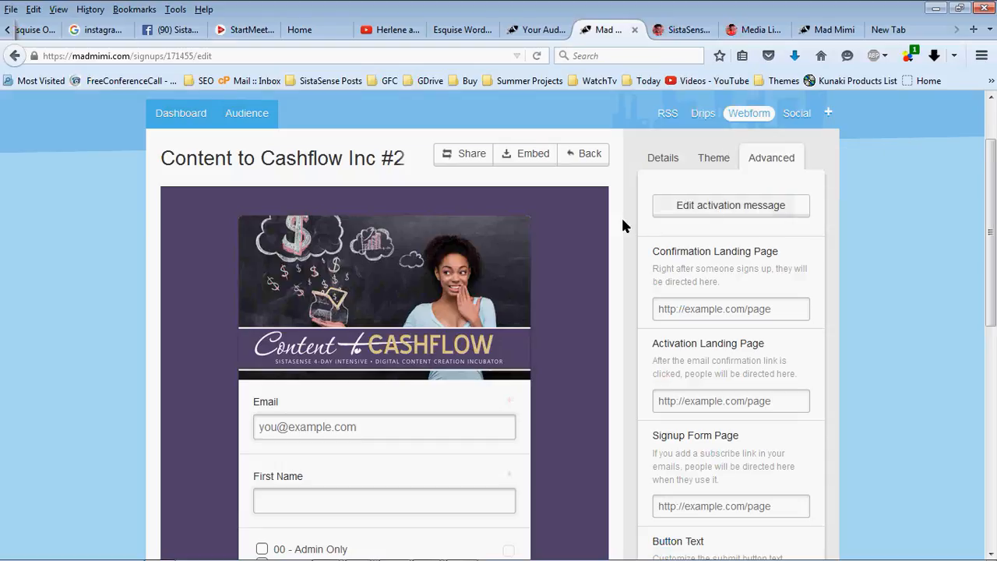
Open Mad Mimi's Drips page in a new tab and switch to it
scroll(639, 229, down, 4)
scroll(639, 229, up, 5)
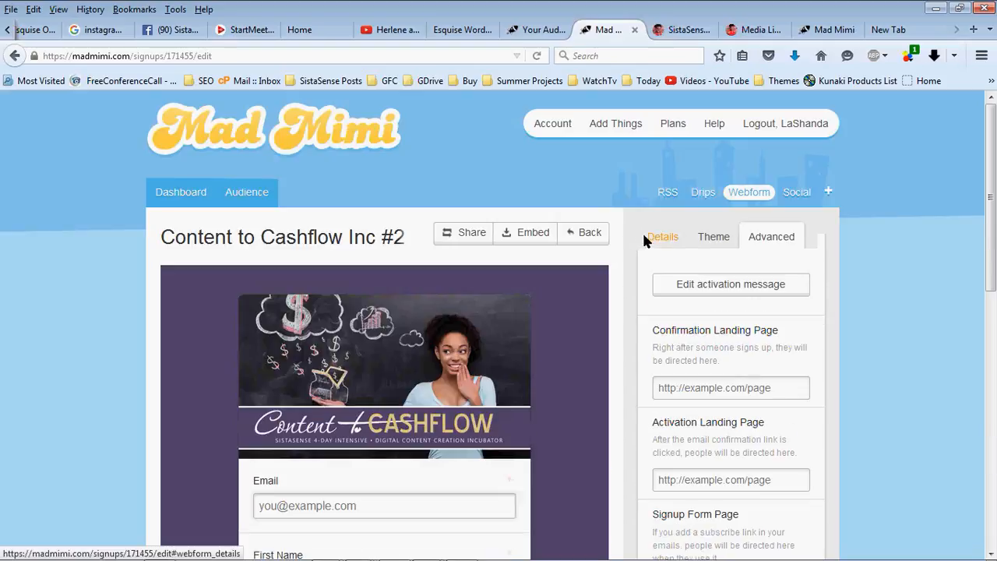
right_click(697, 190)
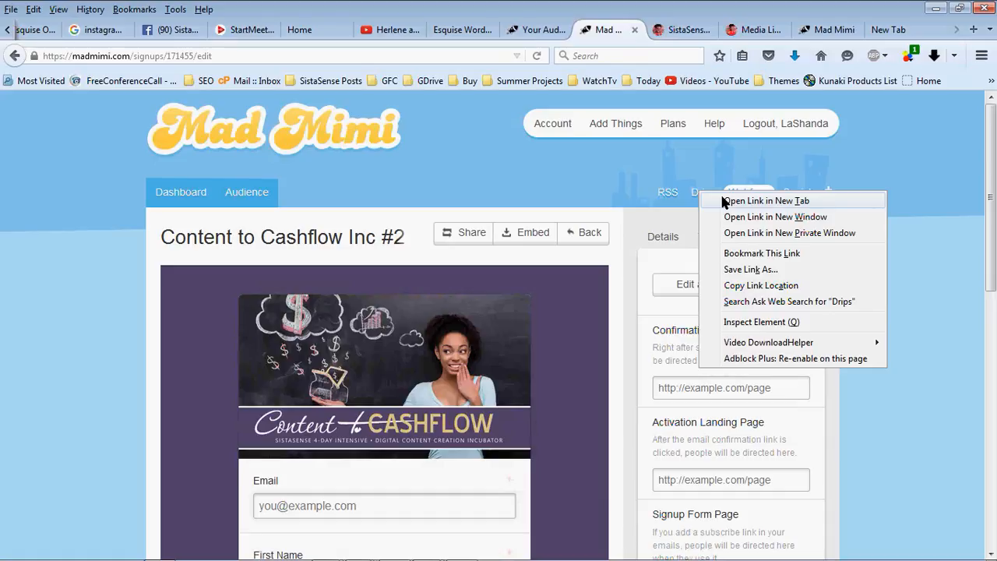
click(766, 201)
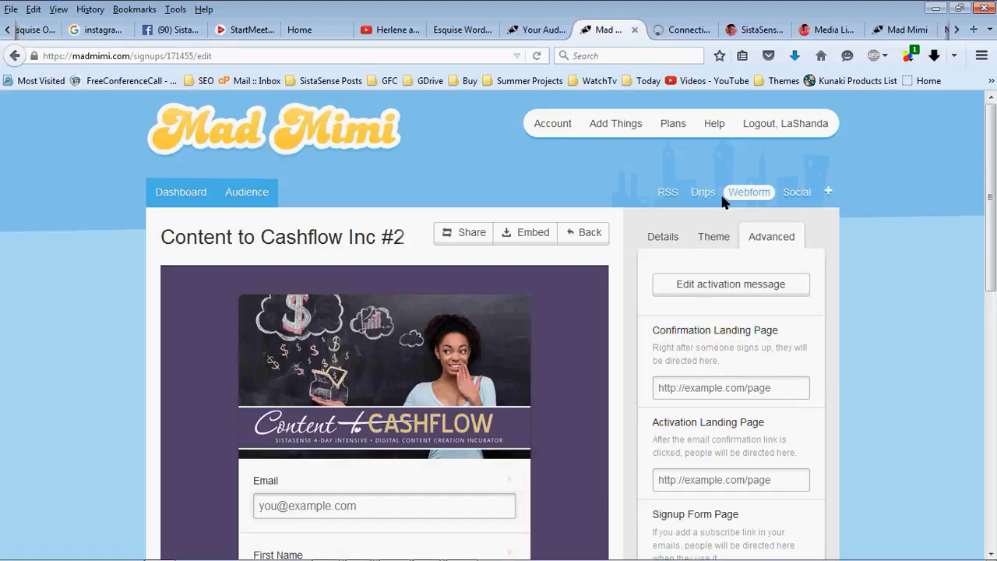
click(666, 35)
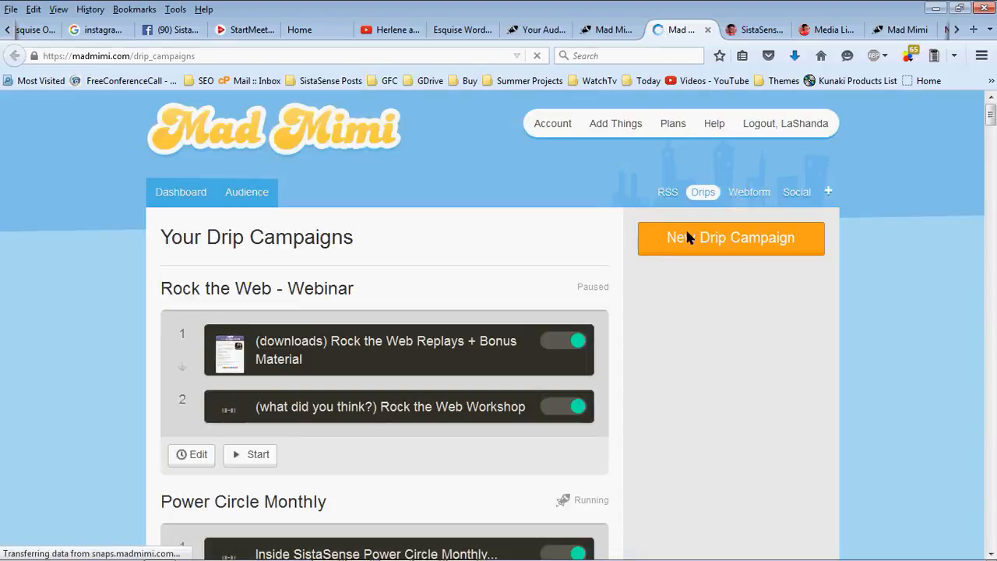
Create drip campaign 'CTC Test' for 00 - Admin Only: every 7 days at 6am, first message immediately
click(712, 233)
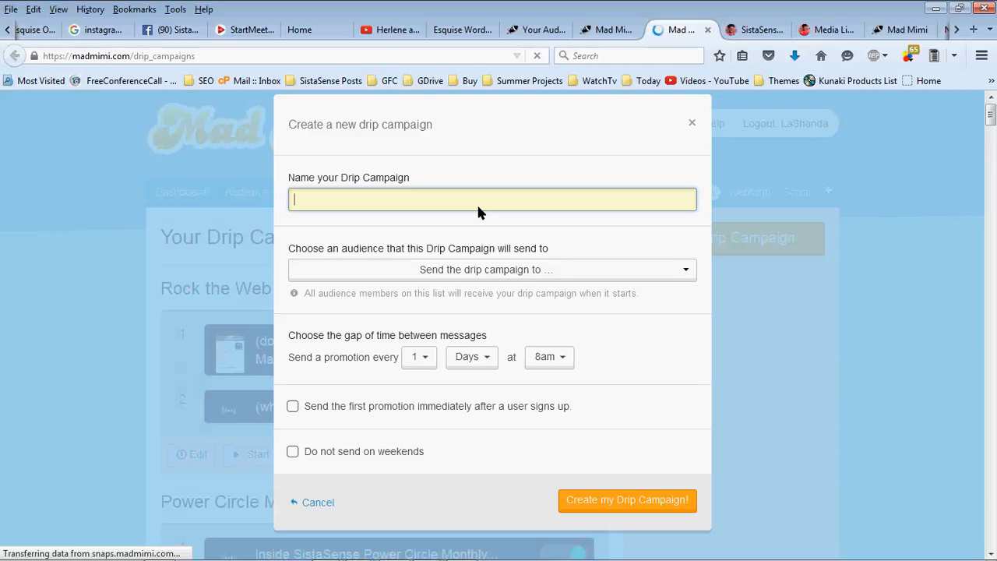
text(CTC Test)
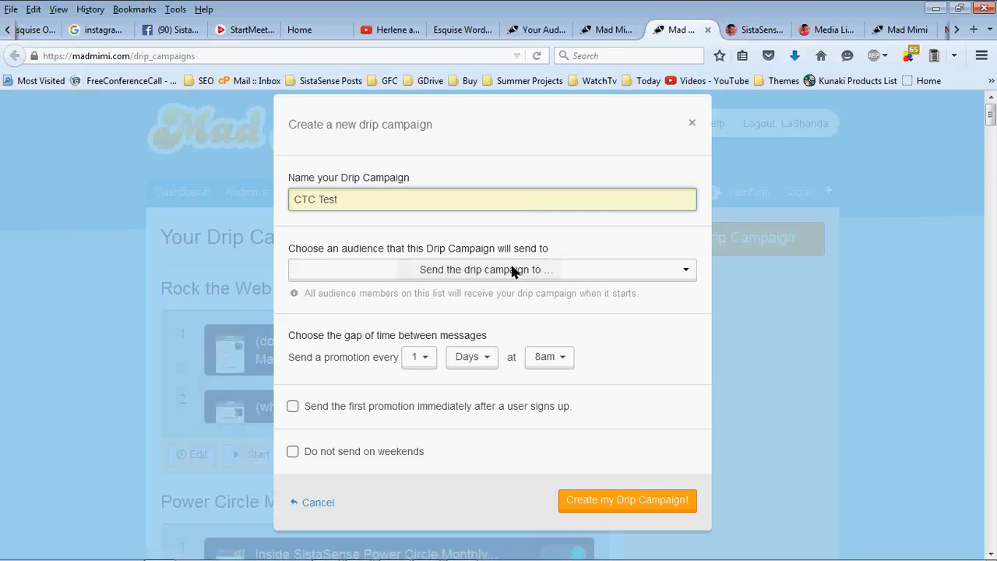
click(989, 101)
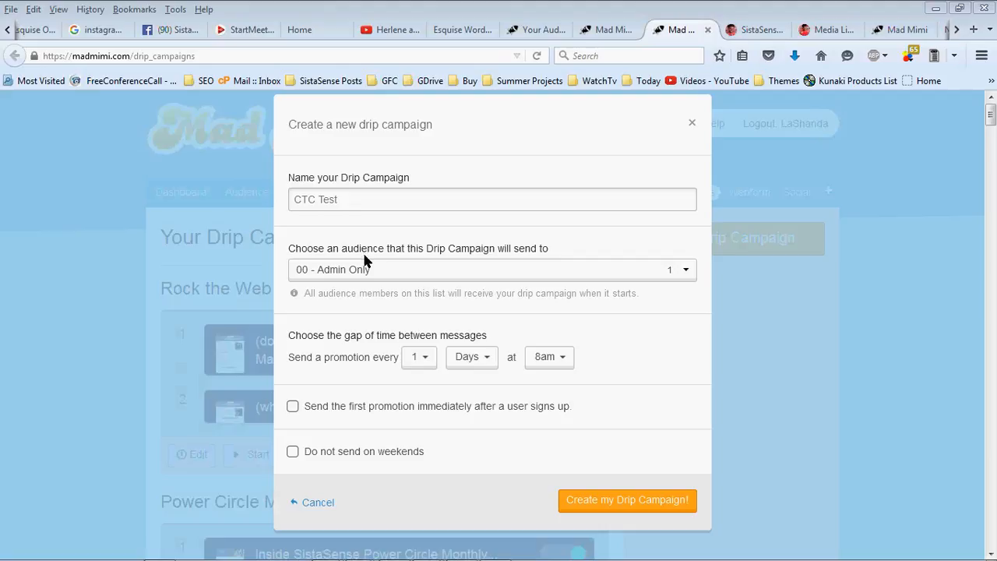
click(423, 363)
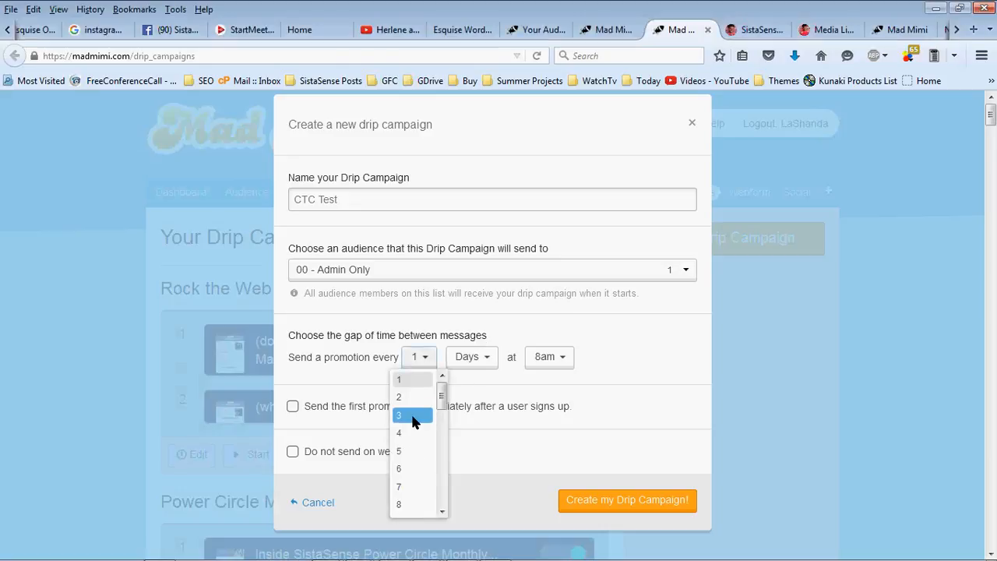
click(426, 488)
click(552, 355)
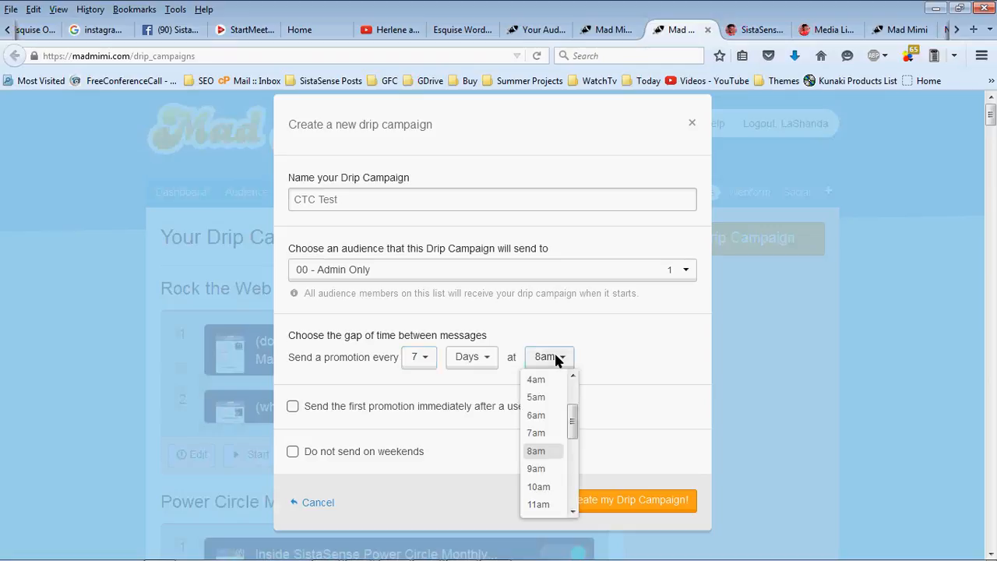
click(550, 417)
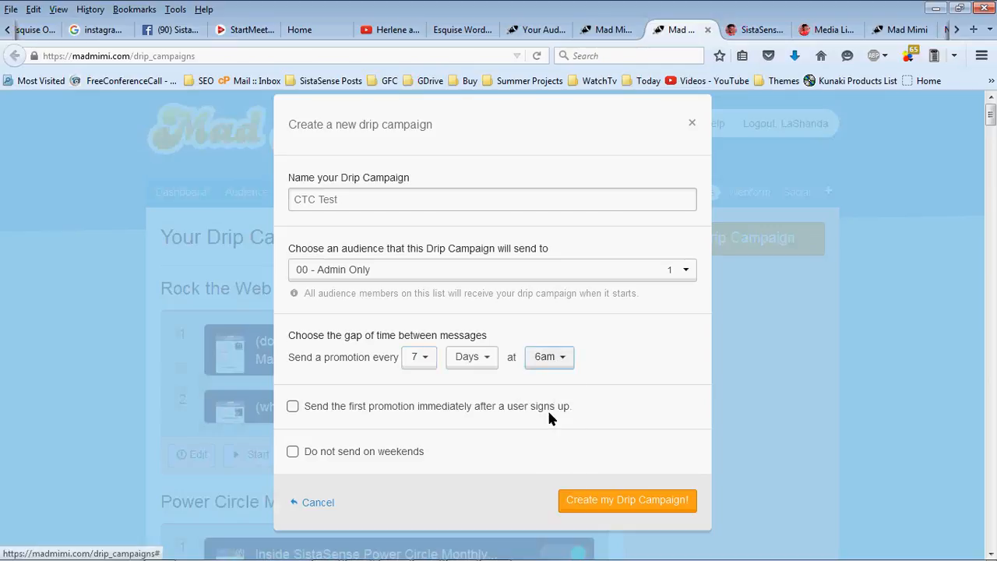
click(292, 406)
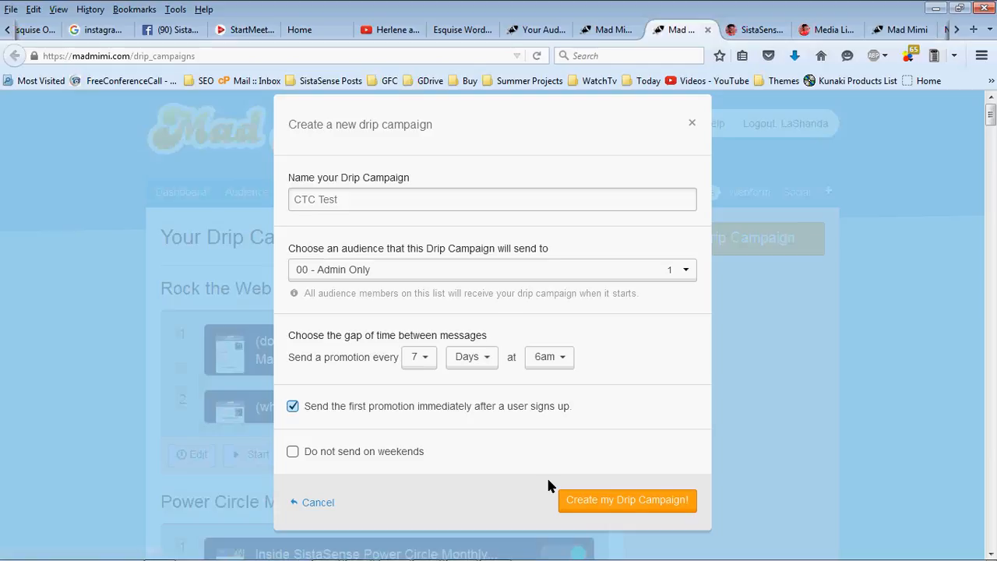
click(618, 508)
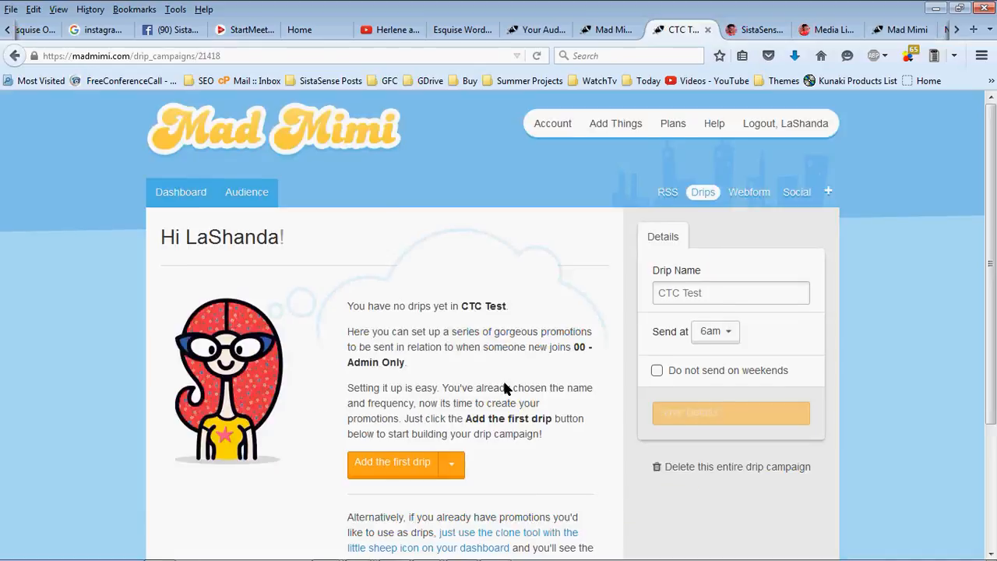
Add the first drip with the Content to Cashflow banner on top, named 'Welcome to Content to Cashflow #2!'
scroll(505, 387, down, 2)
click(383, 383)
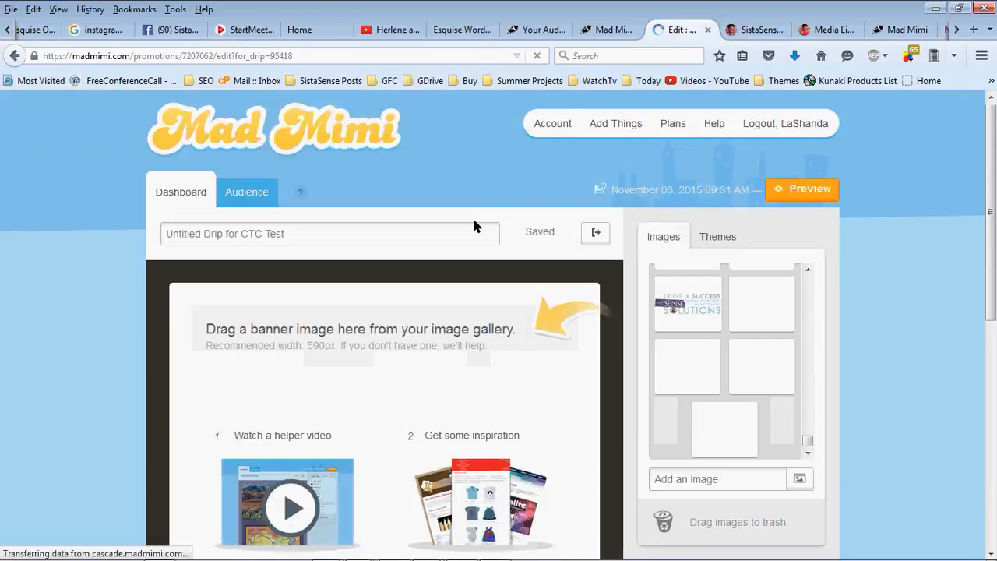
scroll(521, 195, down, 2)
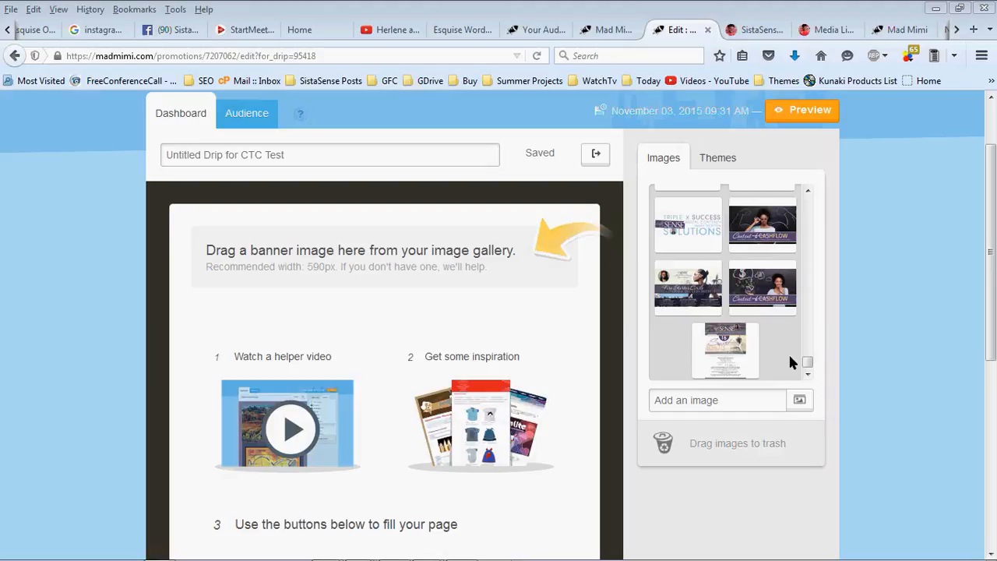
drag(782, 301, 441, 260)
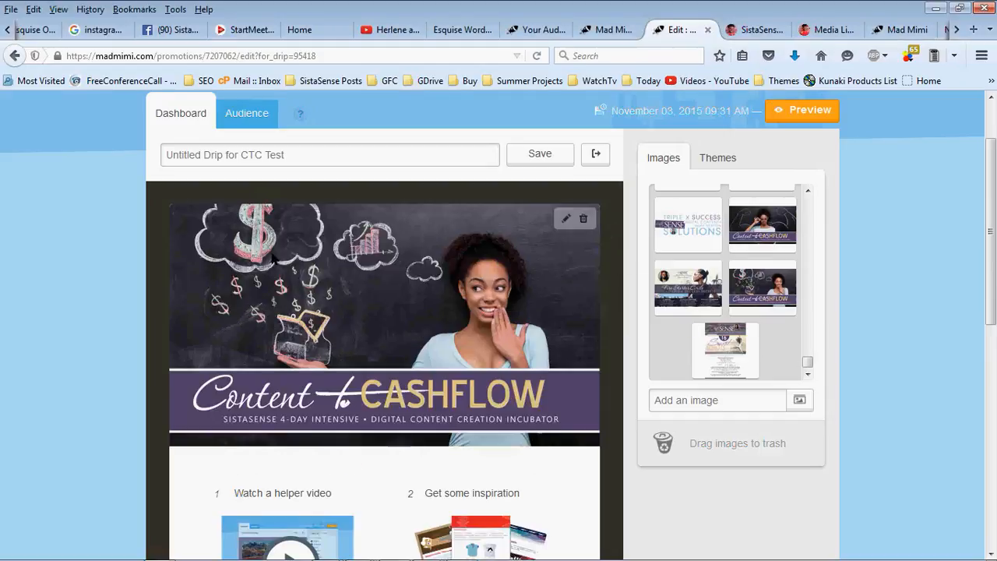
click(293, 153)
text(W)
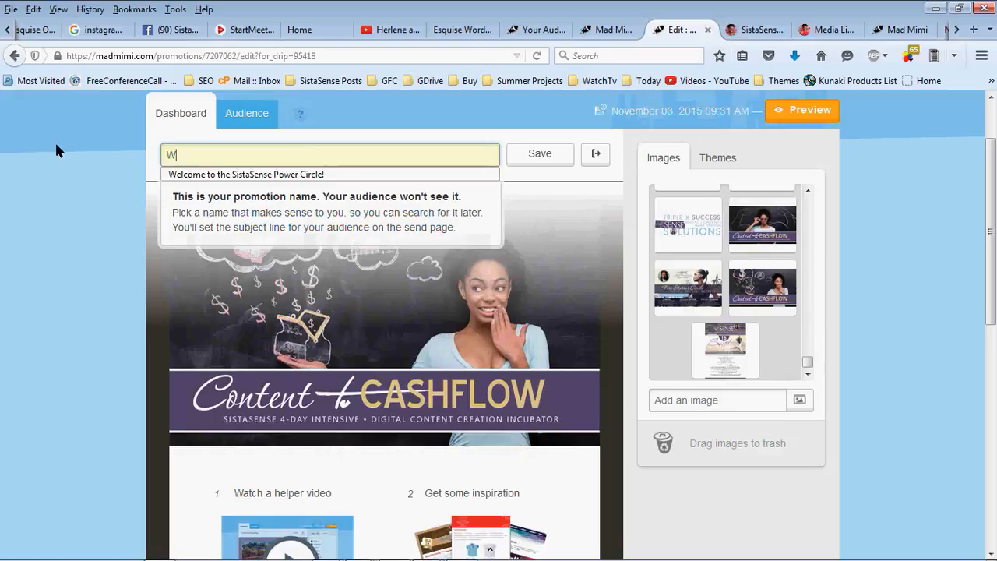
text(elcome to C)
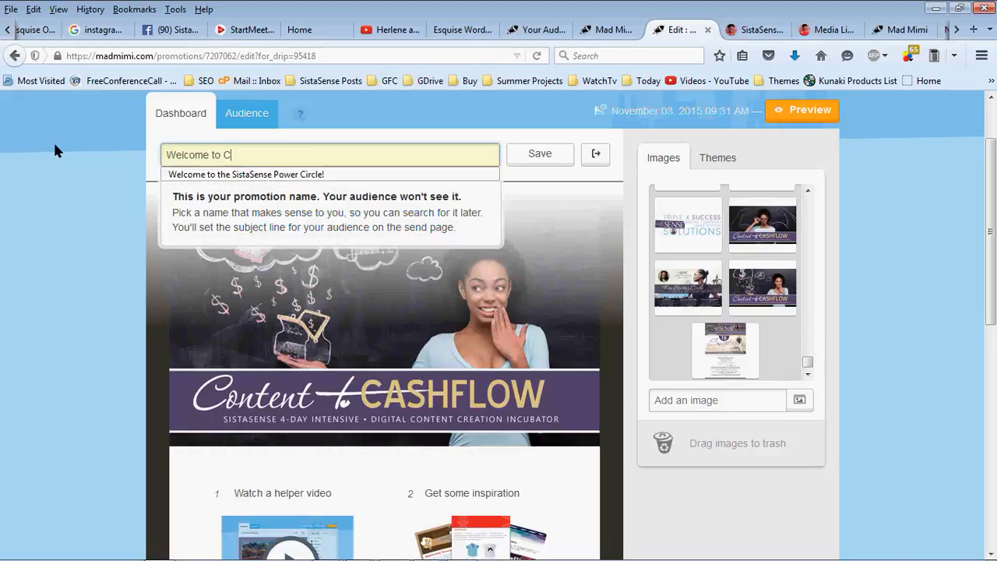
text(ontent to Ca)
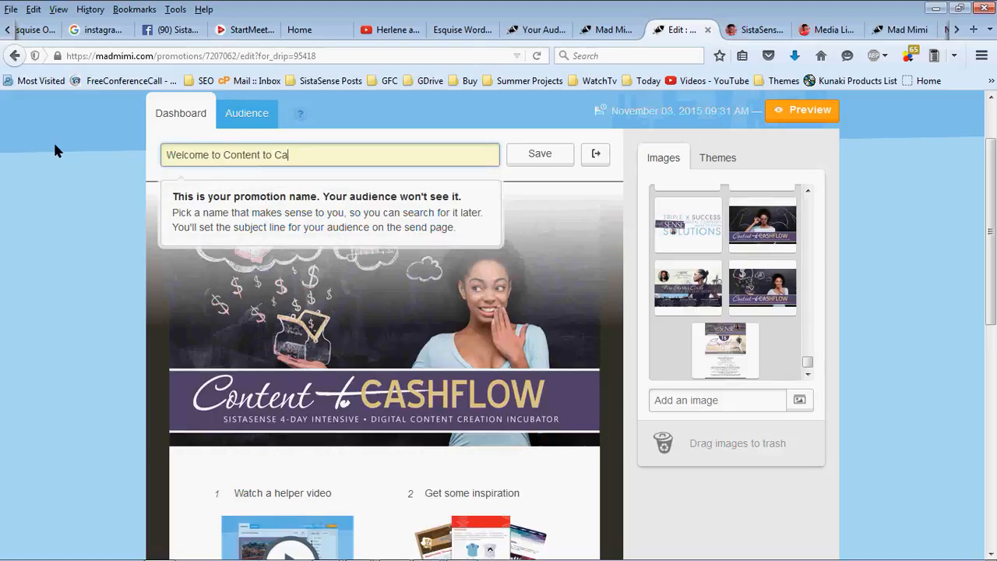
text(shflow #2!)
Add a text block greeting (firstname) with a welcome, download-guide paragraph, questions line and sign-off
scroll(48, 155, down, 4)
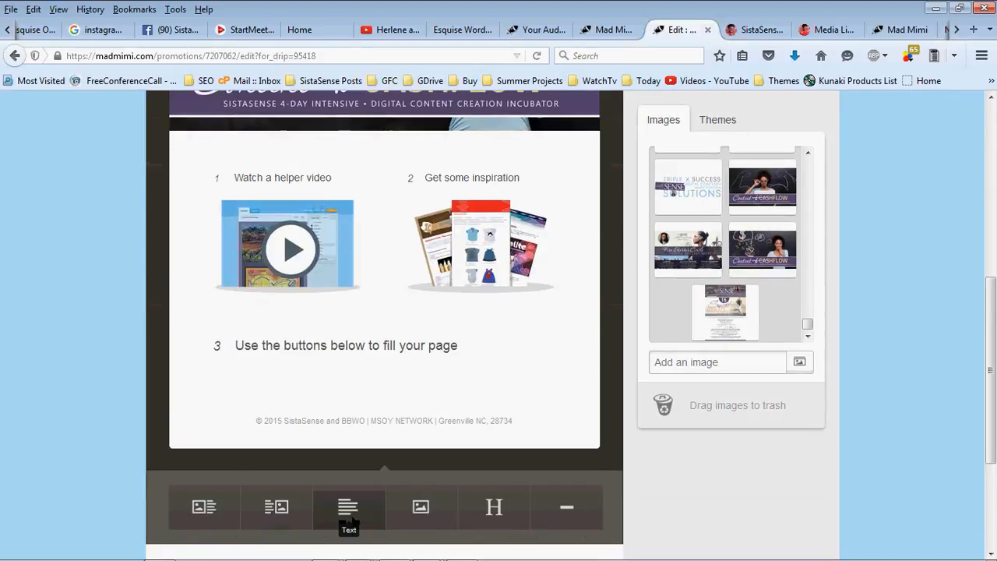
click(348, 523)
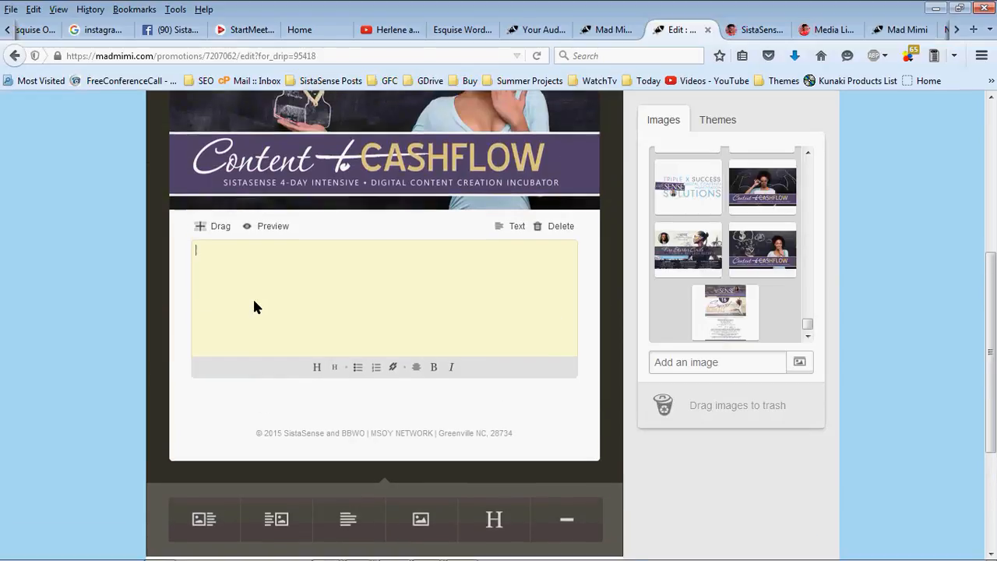
text(H)
key(BackSpace)
text((firn)
key(BackSpace)
text(stname))
text(Welcome!)
key(Return)
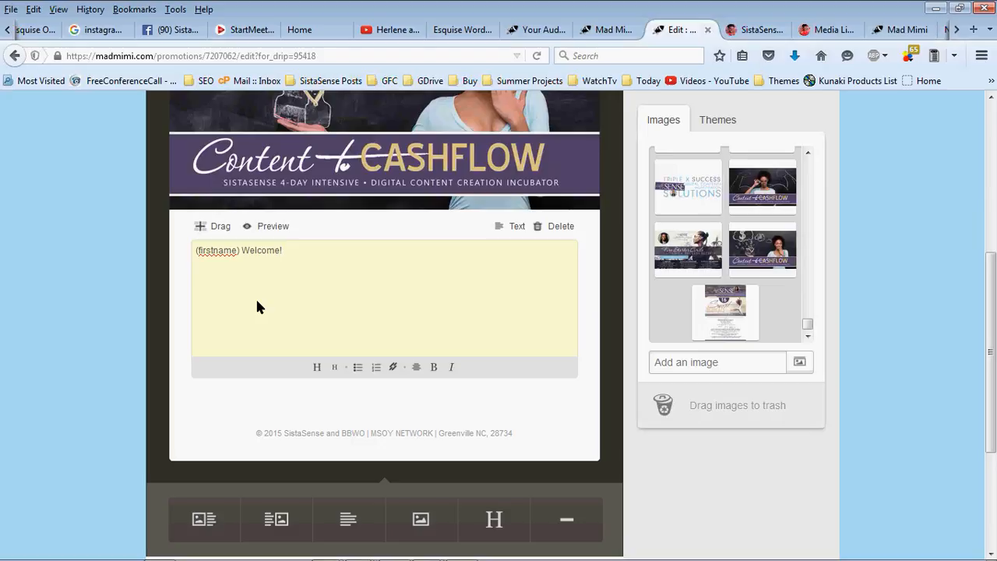
text(Thanks for joining my circle.)
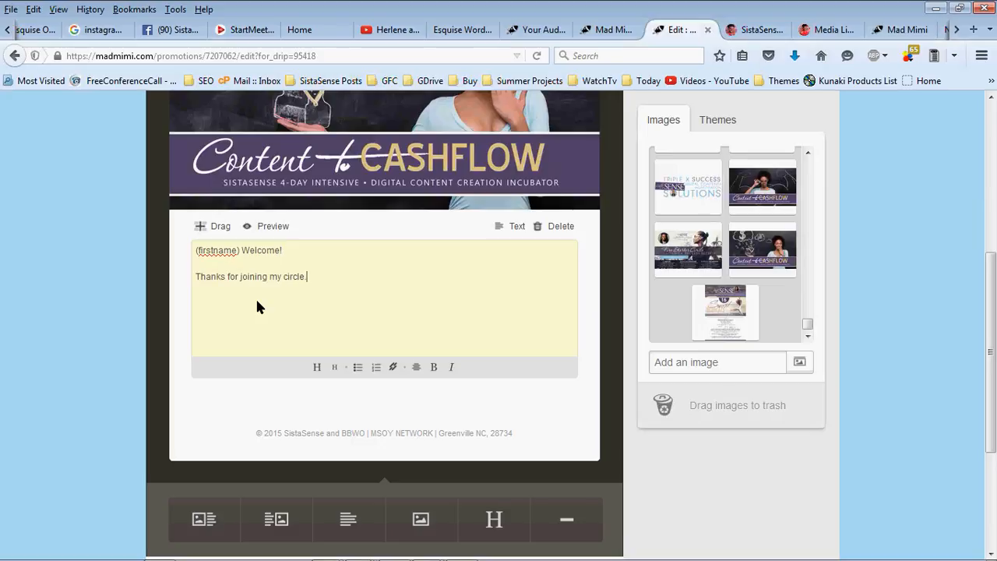
text( Click here to download your )
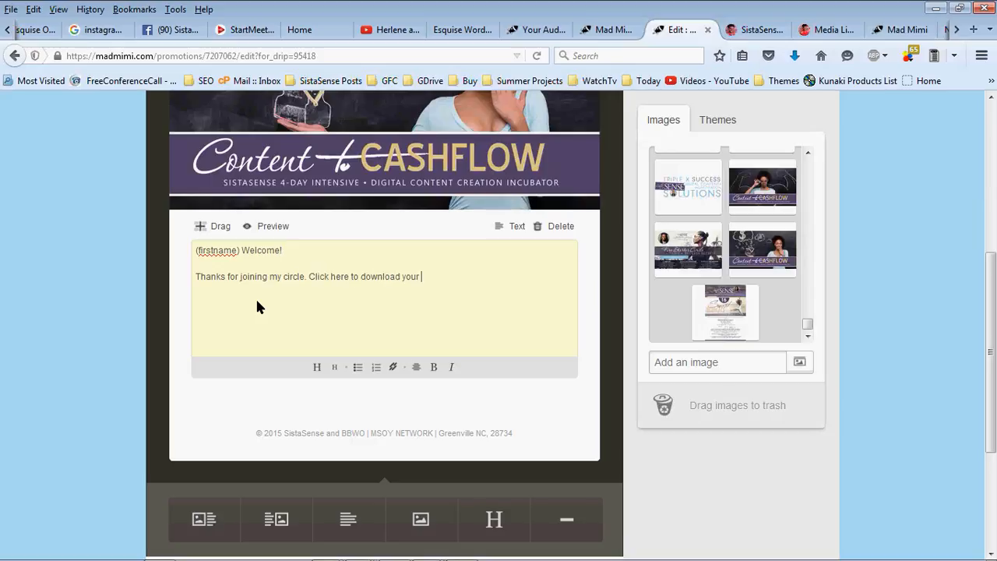
text(guide as promised.)
key(Return)
text(Repl)
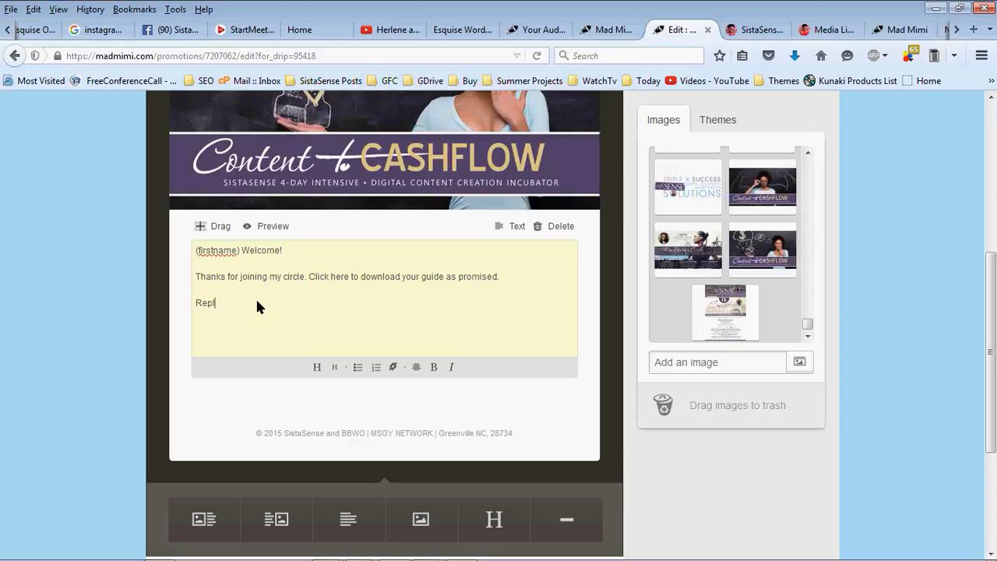
text(y back if you have any questions.)
key(Return)
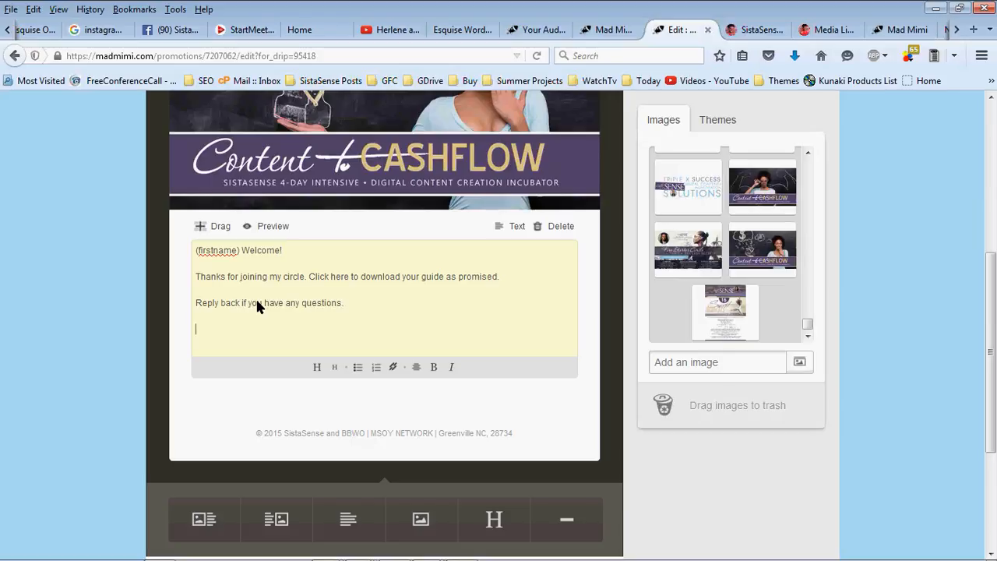
text(LaShanda H.)
Link the words 'Click here' to the pasted PDF address and save the email
drag(309, 275, 315, 283)
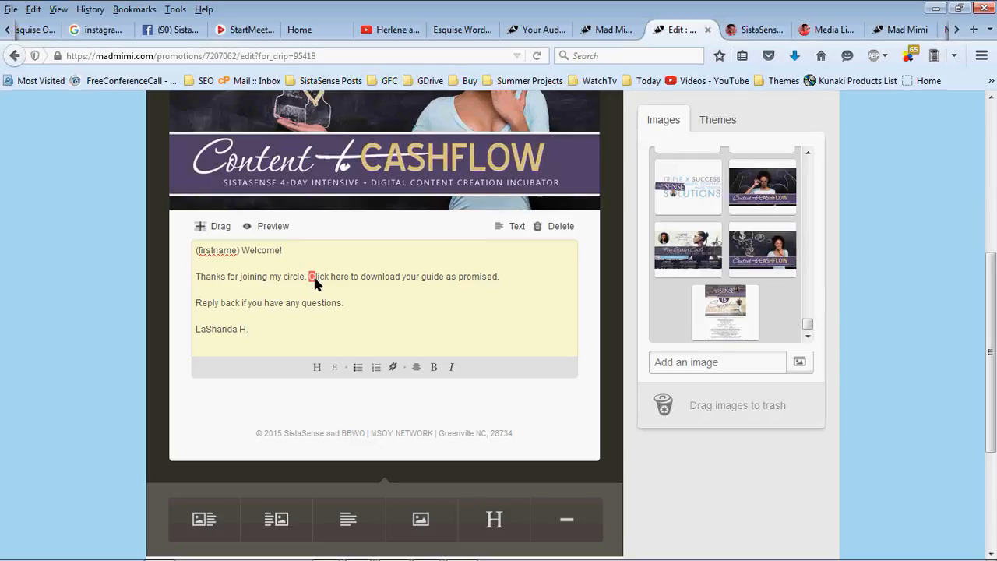
click(394, 367)
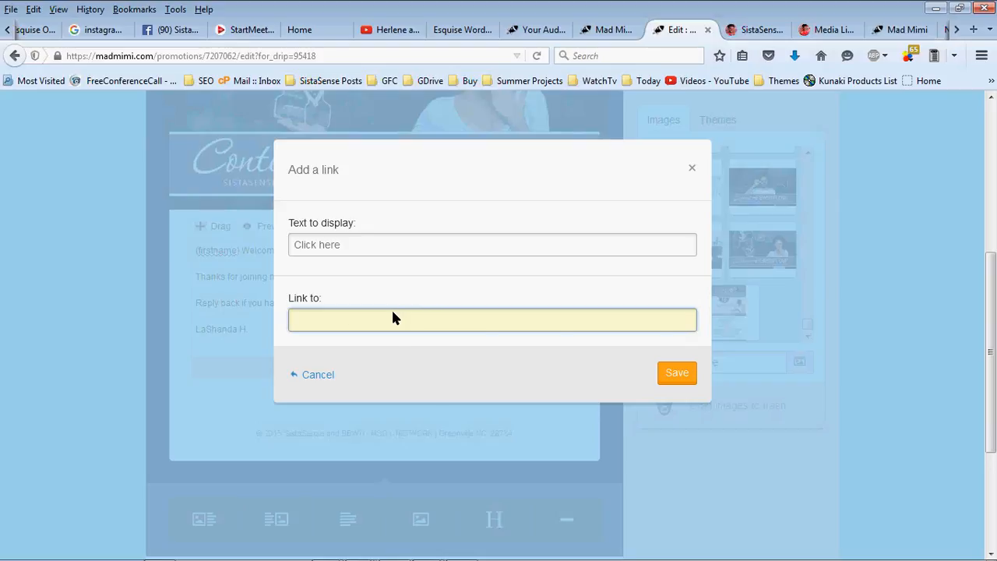
key(ctrl+v)
key(ctrl+a)
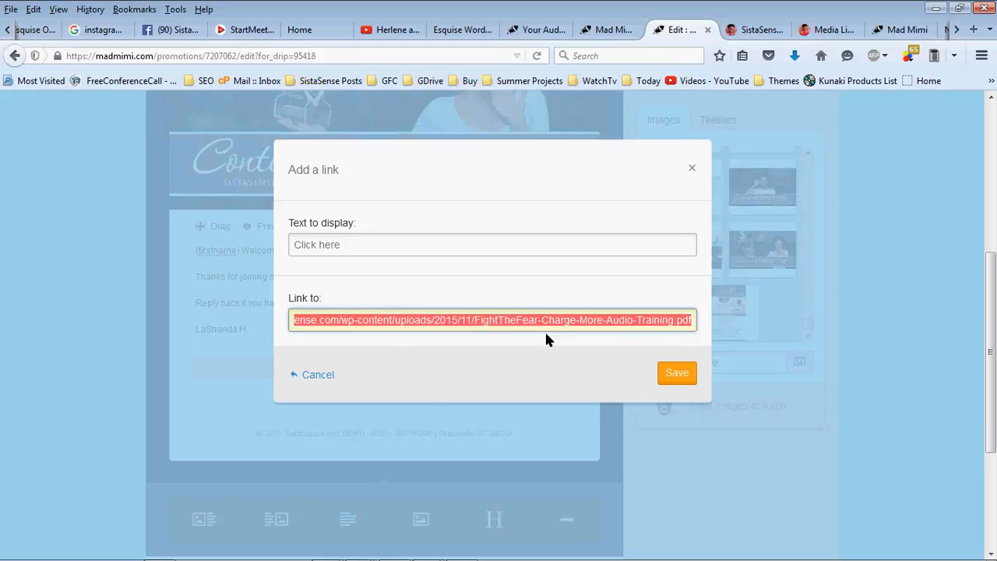
click(545, 334)
click(670, 370)
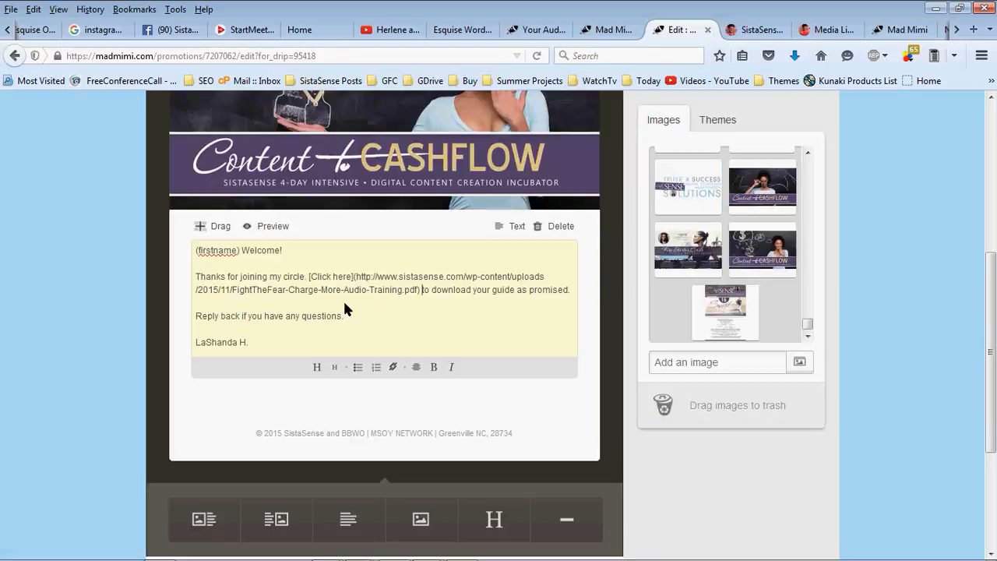
click(121, 278)
scroll(122, 284, up, 5)
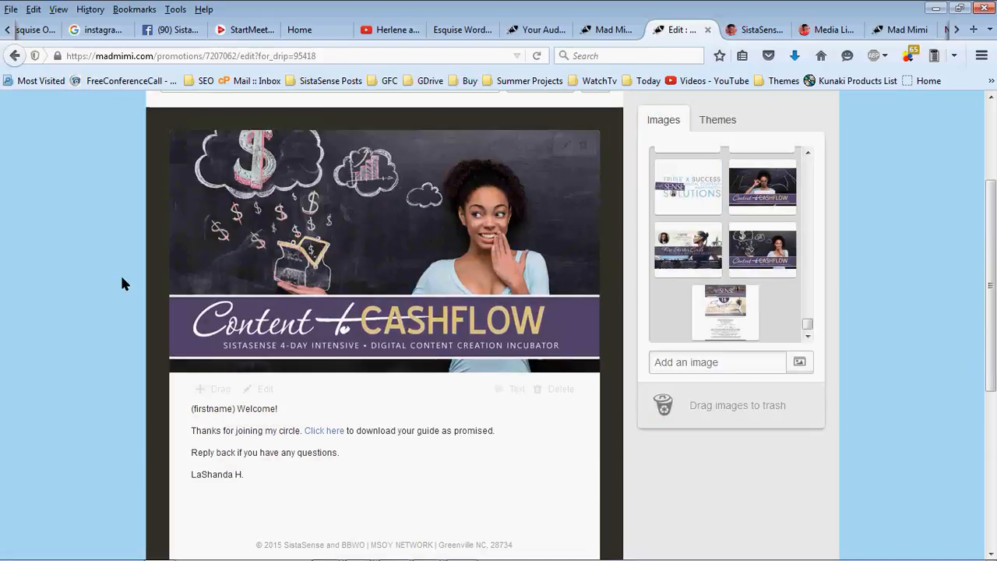
click(530, 156)
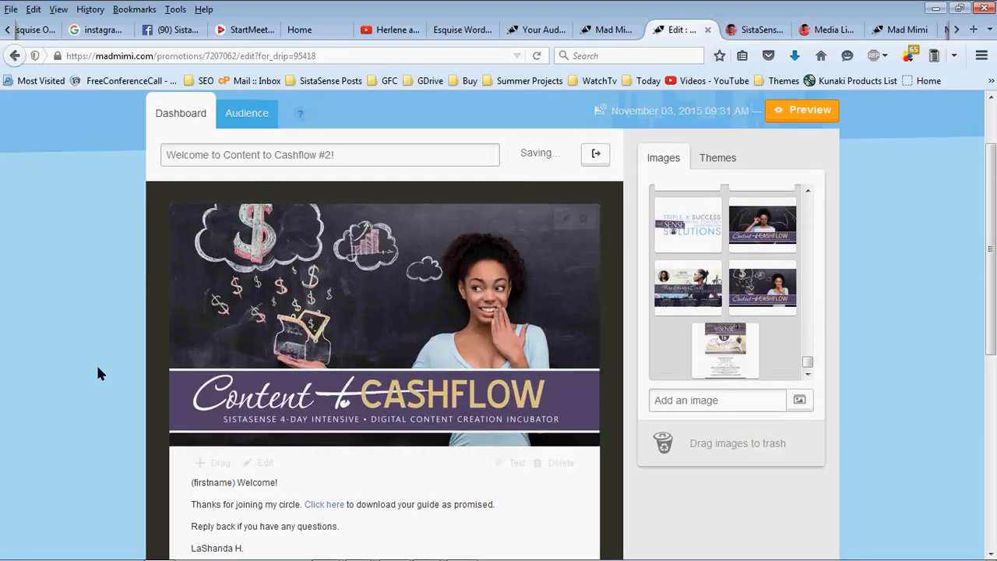
scroll(96, 374, down, 3)
scroll(95, 358, up, 3)
Check that the Content to Cashflow Inc #2 form's activation message links the FightTheFear PDF, then cancel
click(603, 29)
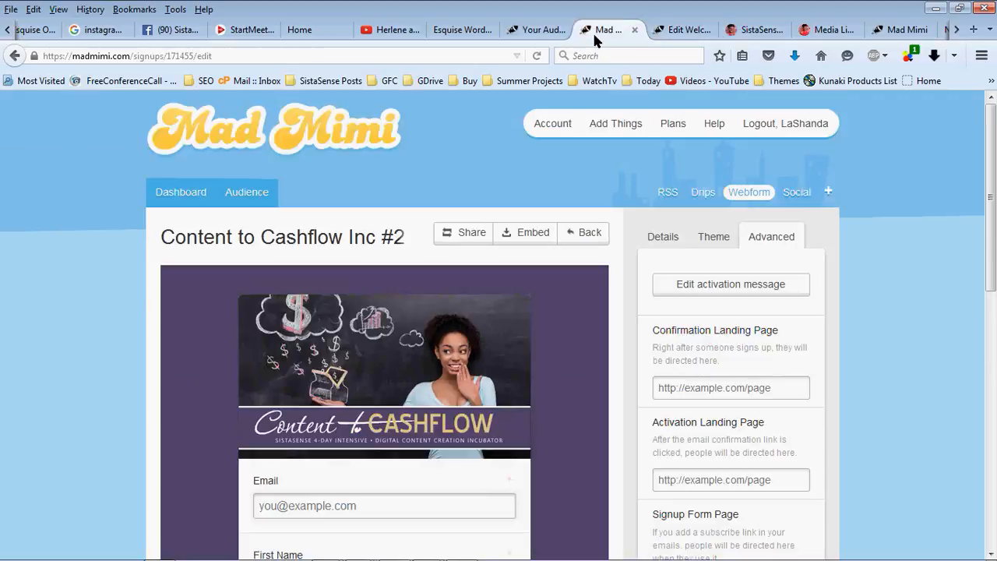
click(702, 278)
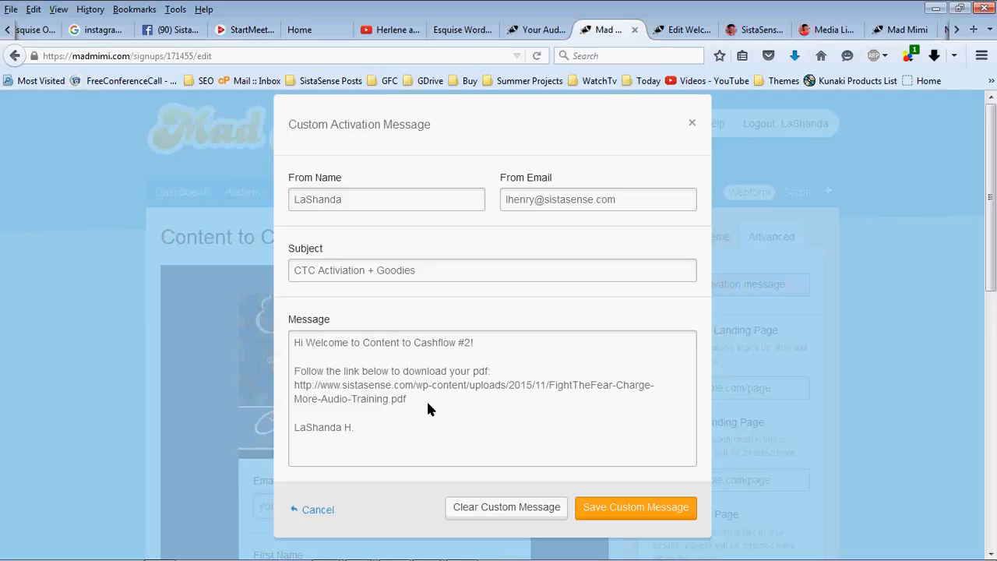
triple_click(426, 399)
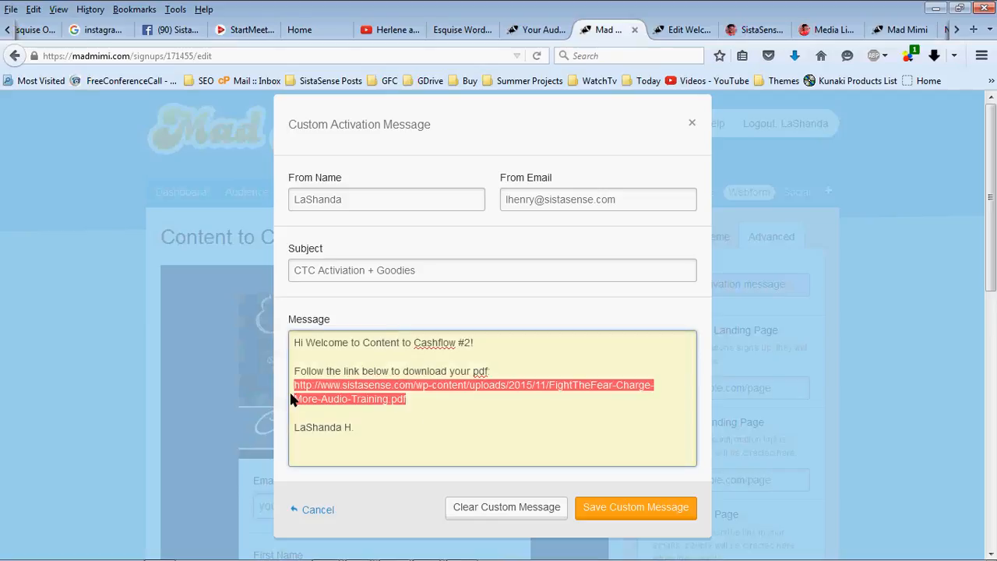
click(340, 508)
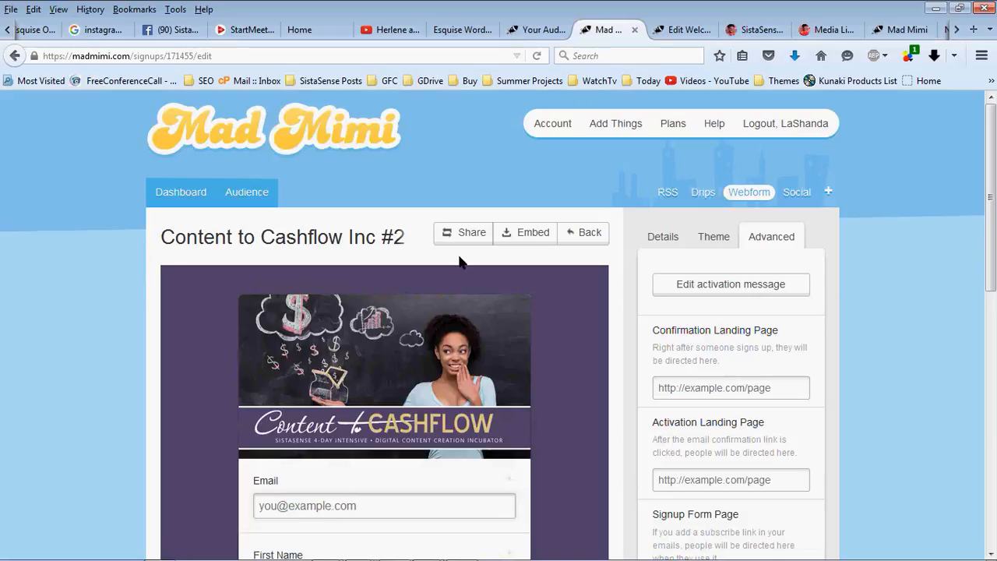
Go back to the Welcome to Content to Cashflow #2! email editor and review the body down to Continue
click(726, 31)
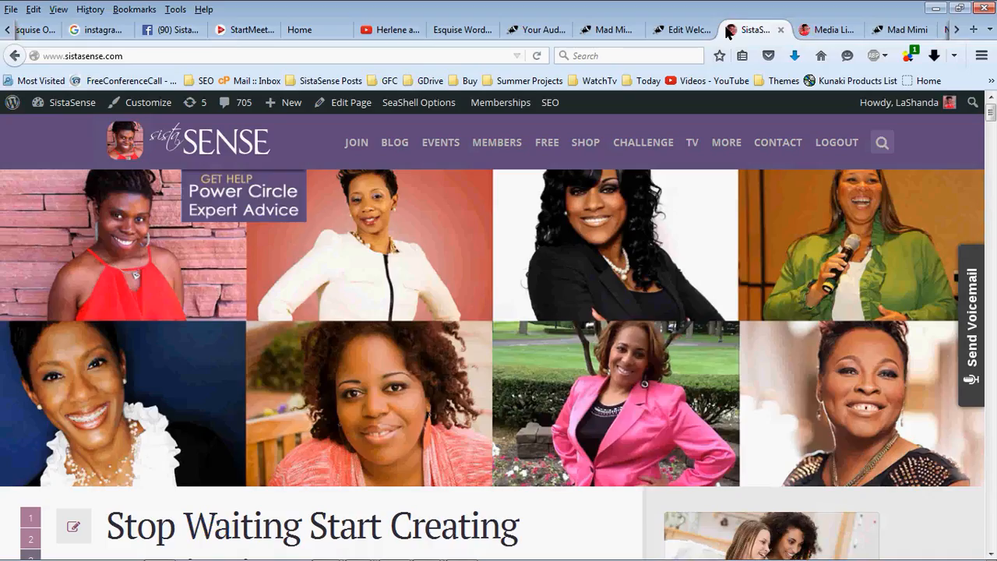
click(686, 29)
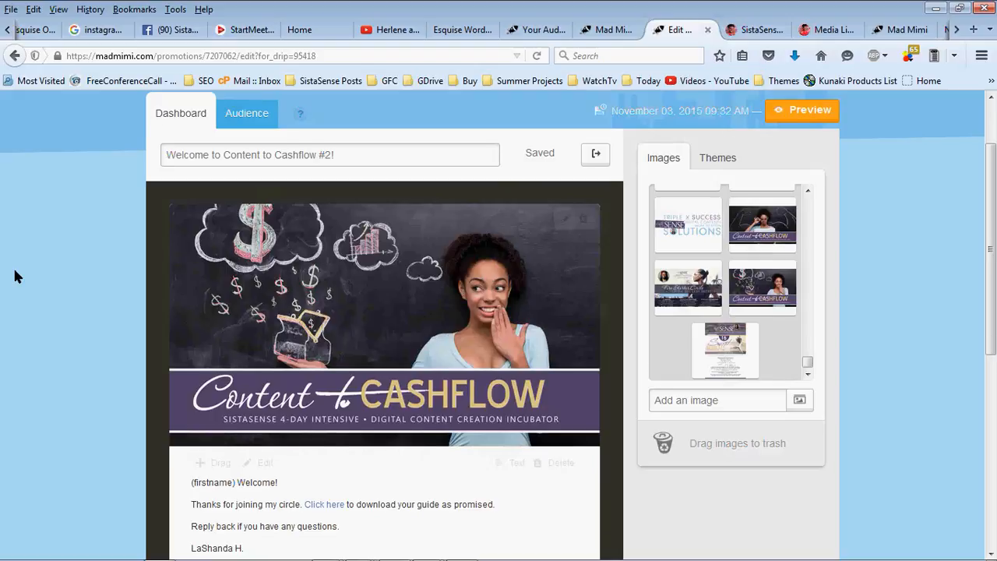
scroll(14, 275, down, 5)
scroll(15, 277, up, 5)
scroll(24, 279, up, 2)
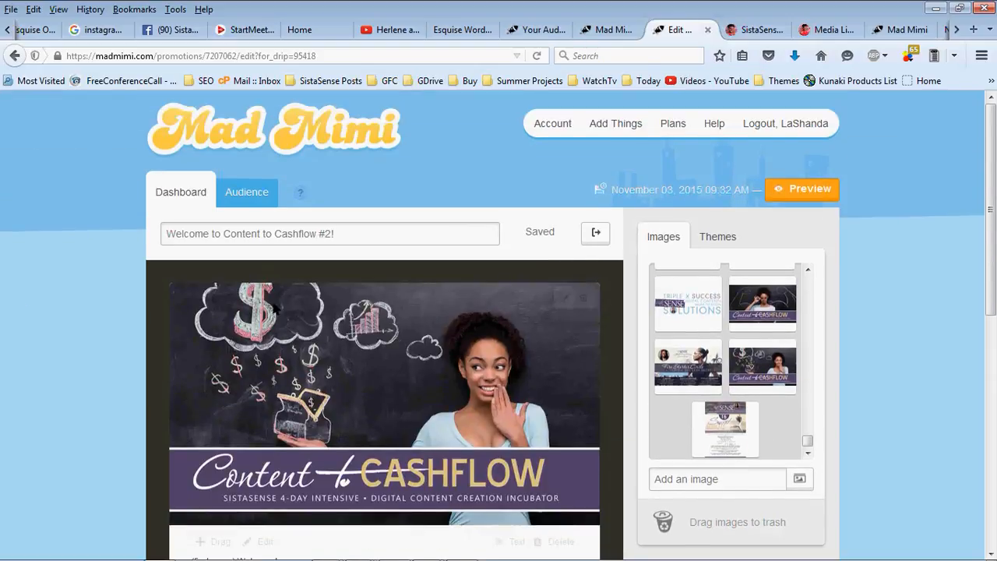
scroll(218, 328, down, 4)
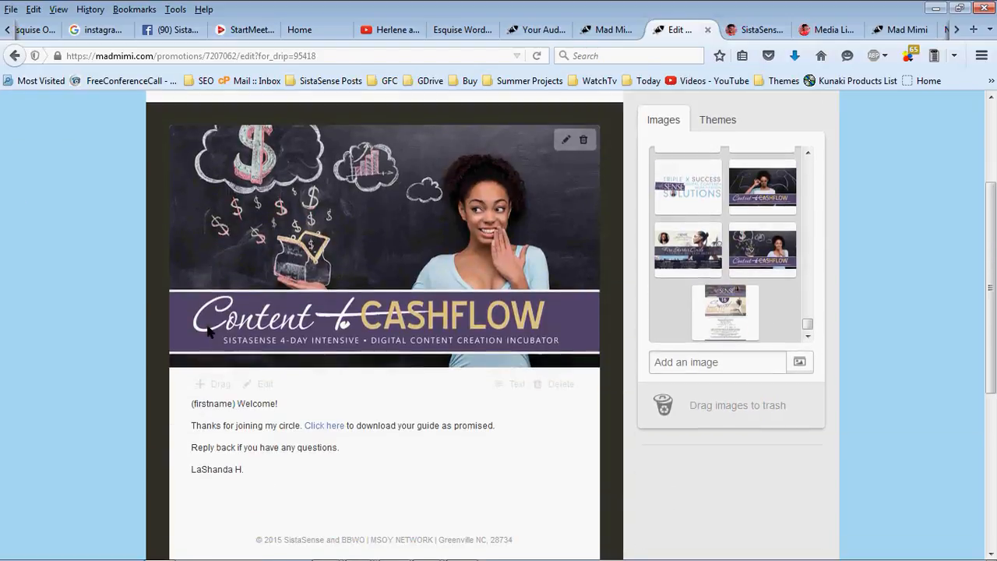
scroll(257, 339, down, 2)
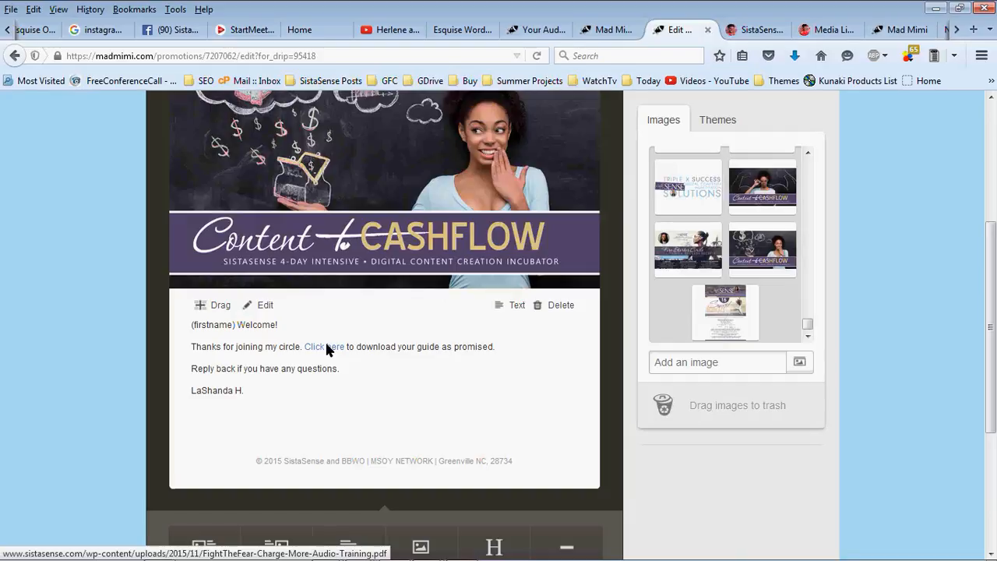
scroll(338, 352, down, 4)
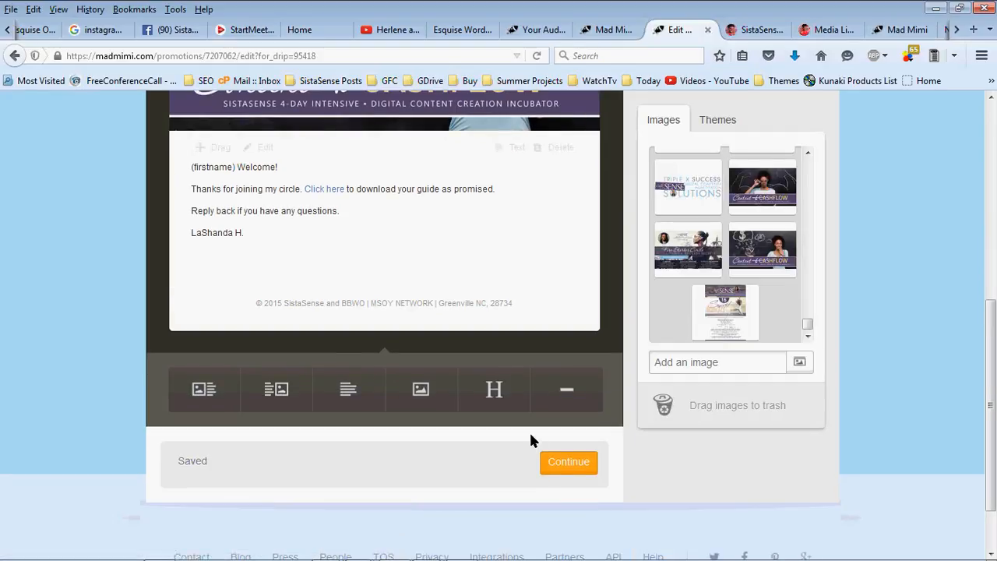
Continue to the drip details and change the subject to 'CTC Welcome TEst'
click(550, 460)
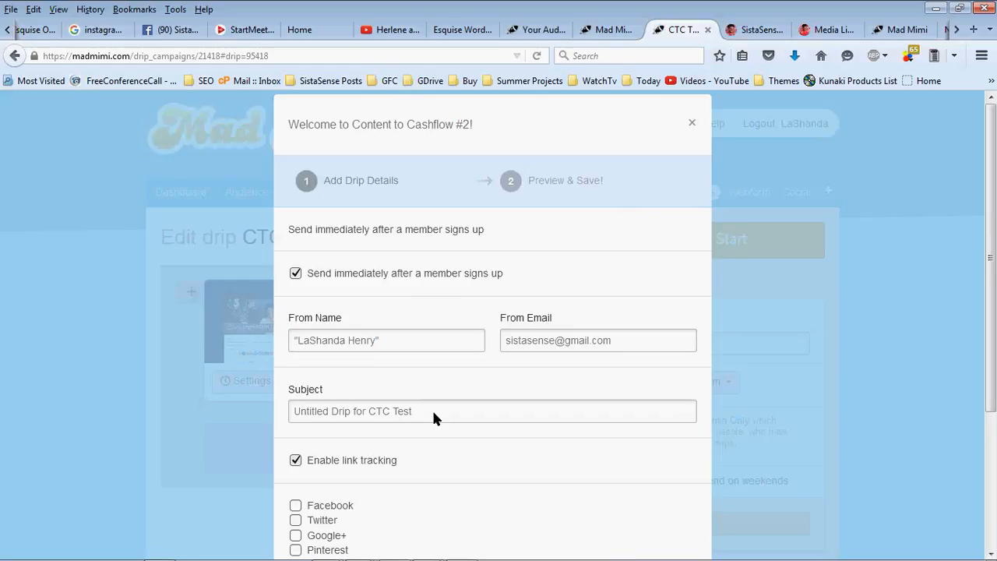
drag(432, 409, 62, 393)
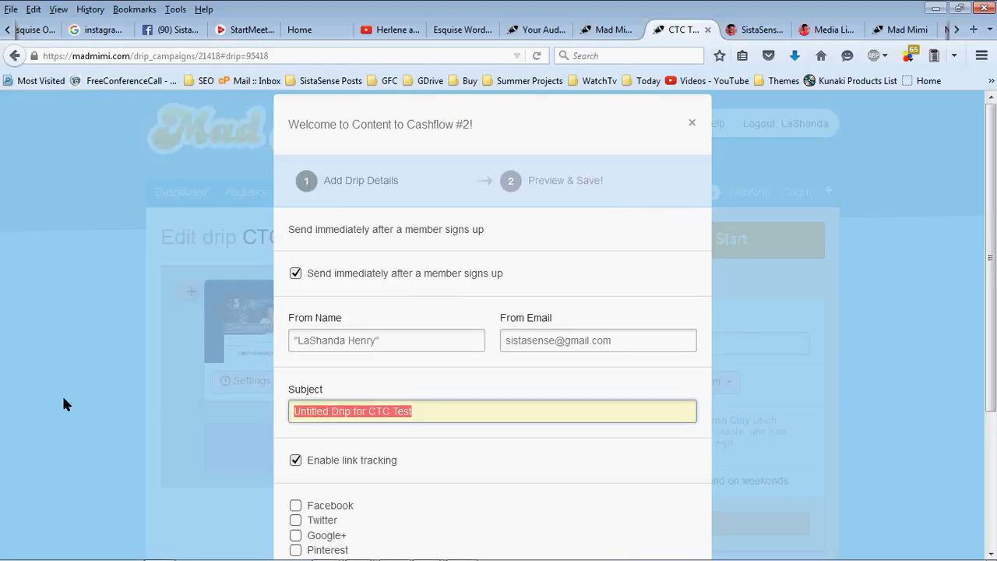
text(CTC T)
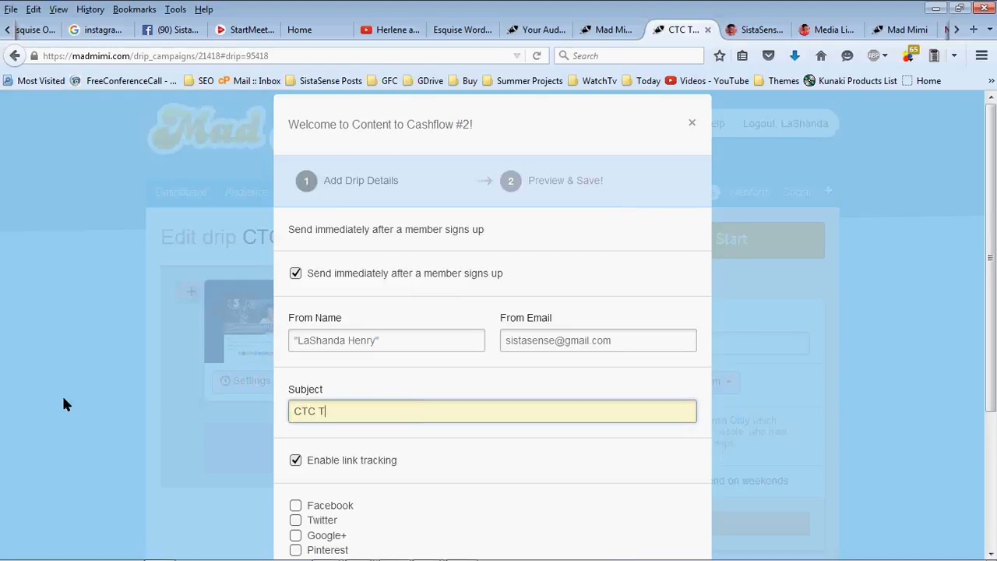
key(BackSpace)
text(Welcome TE)
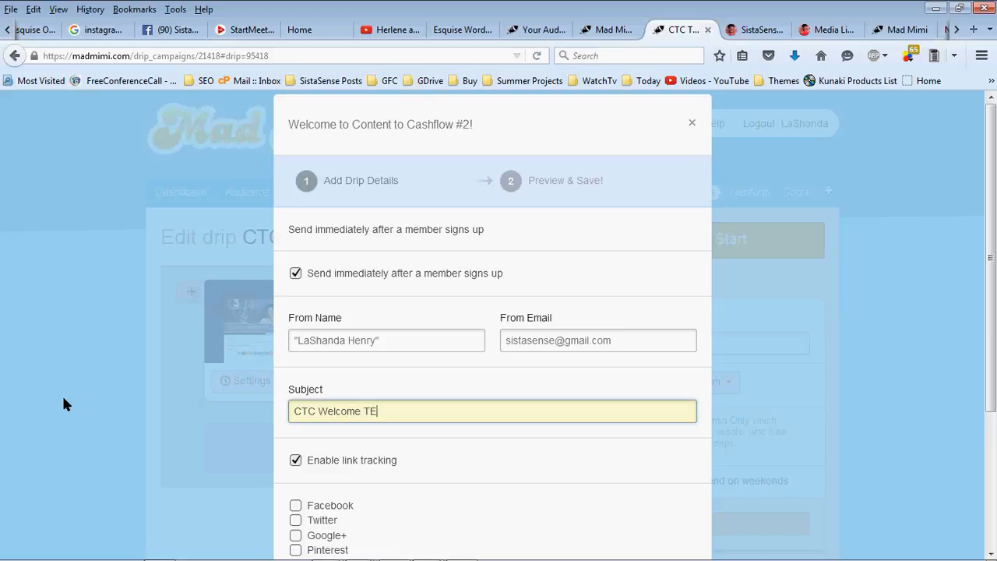
text(st)
Save the drip to CTC Test, sent immediately after signup
scroll(417, 264, down, 1)
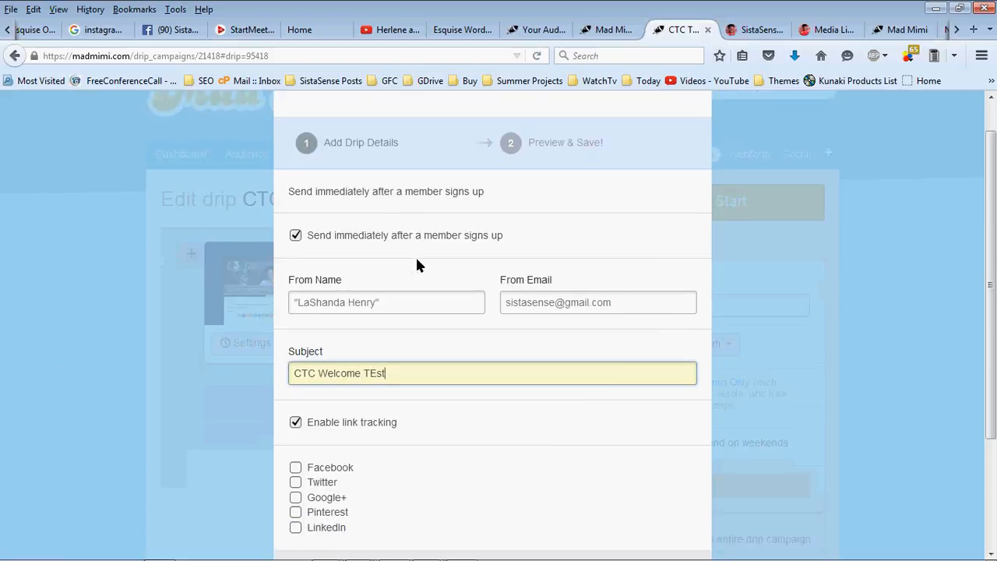
scroll(416, 266, down, 4)
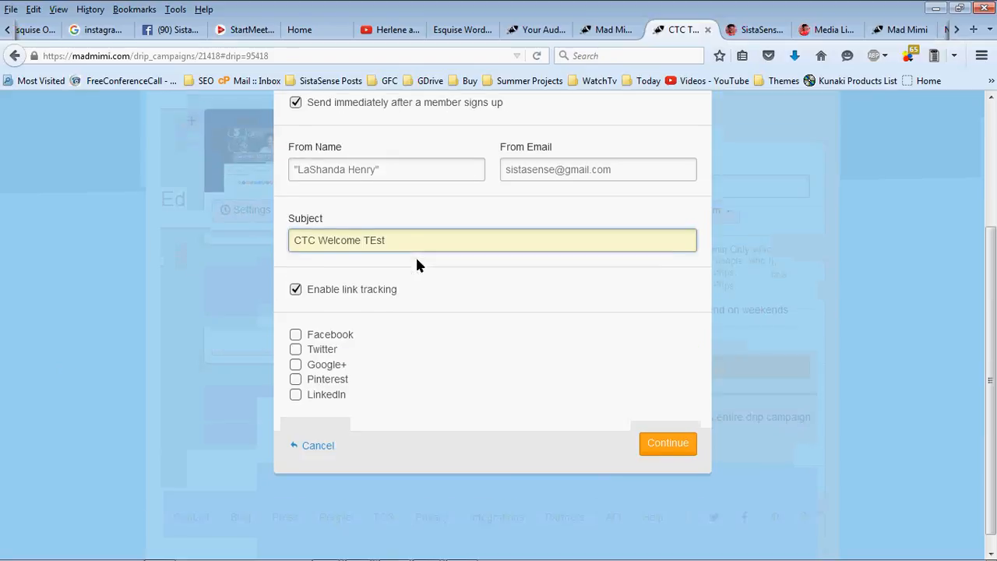
click(675, 428)
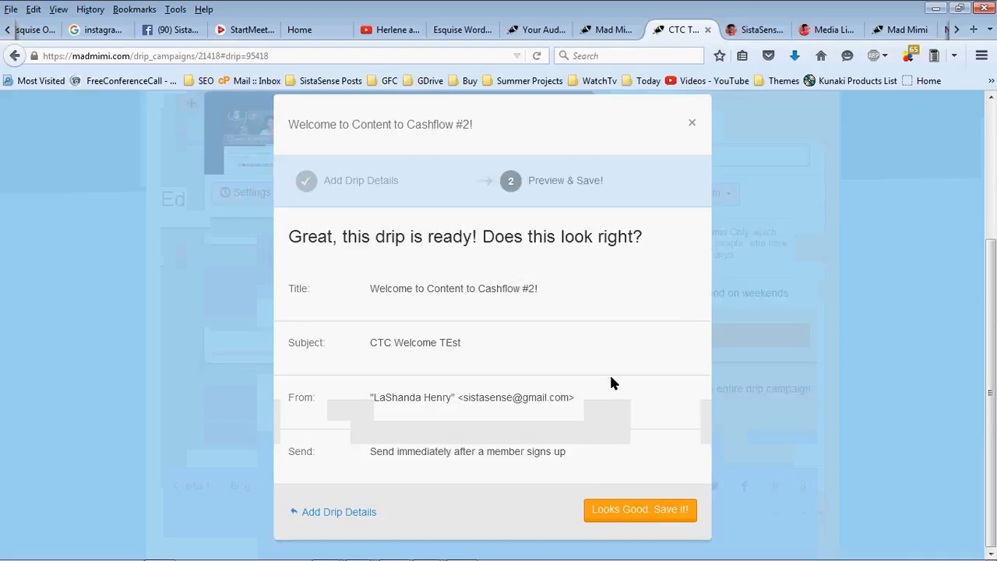
click(615, 510)
scroll(486, 363, up, 2)
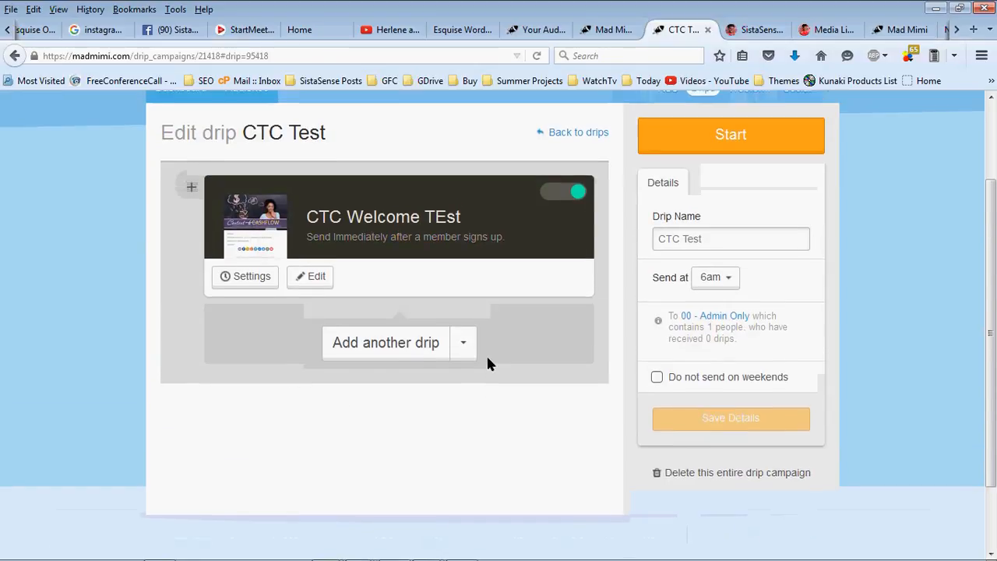
Open the CTC Welcome TEst drip's preview in a new browser tab from its title link
scroll(486, 363, up, 2)
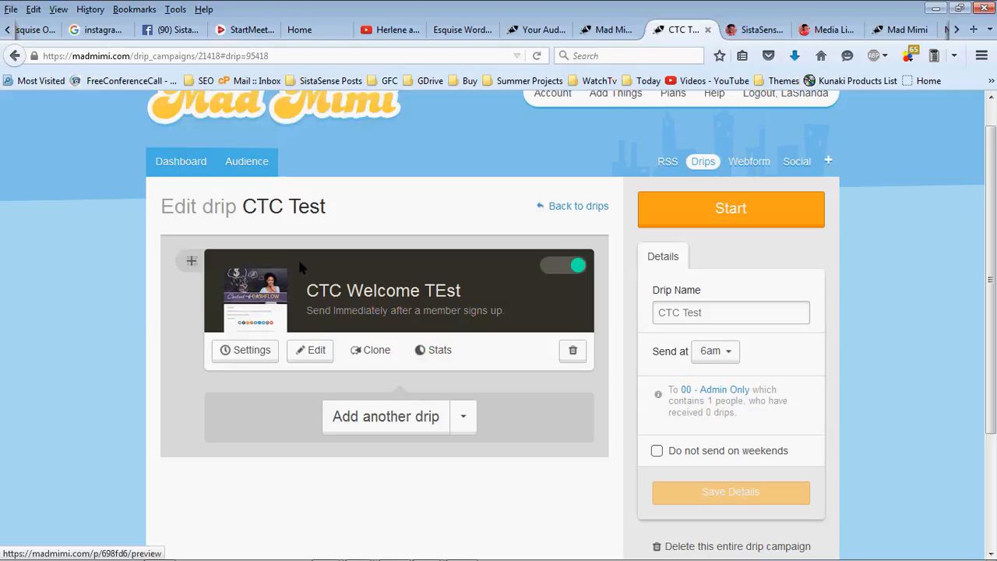
right_click(261, 281)
click(392, 258)
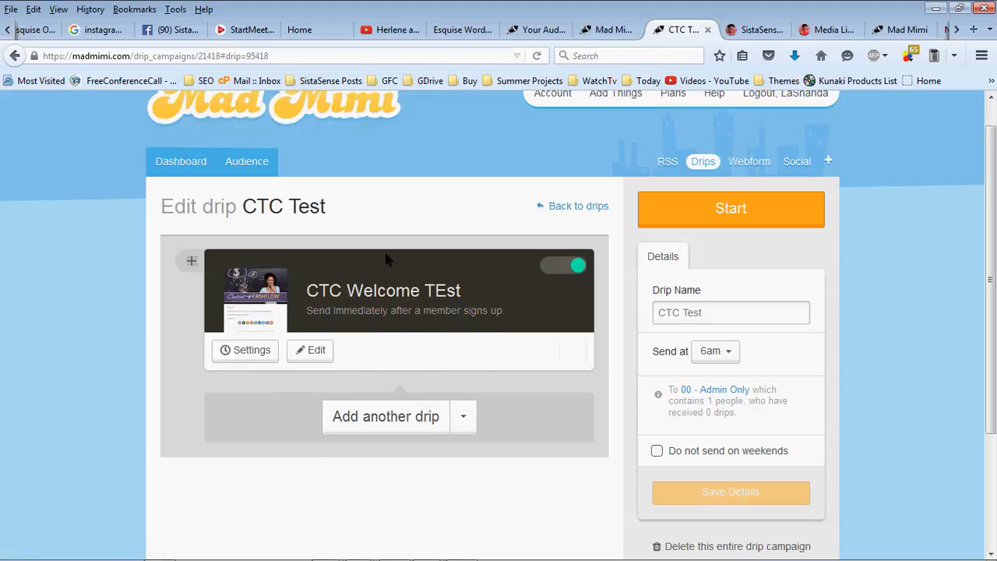
right_click(398, 292)
click(424, 296)
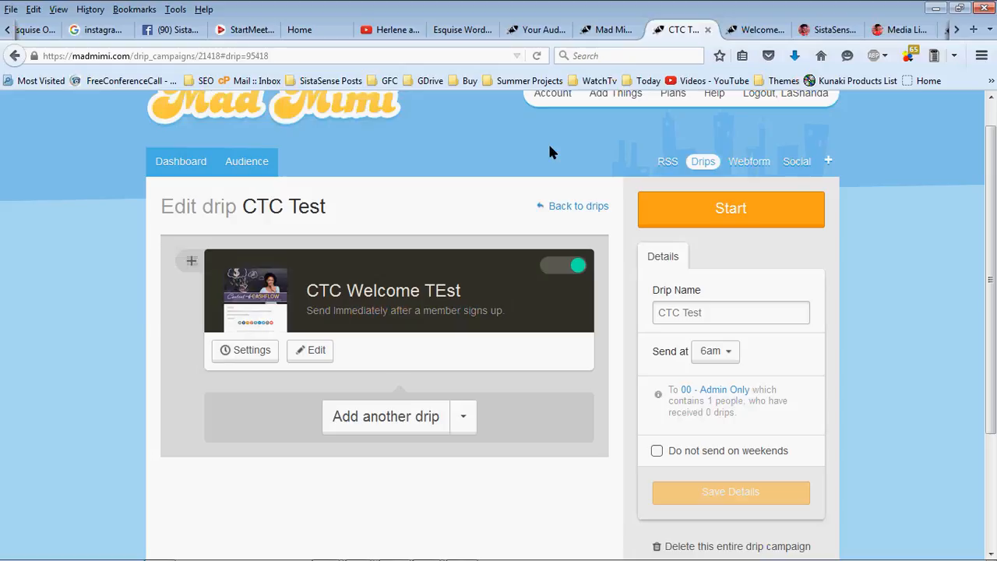
click(759, 30)
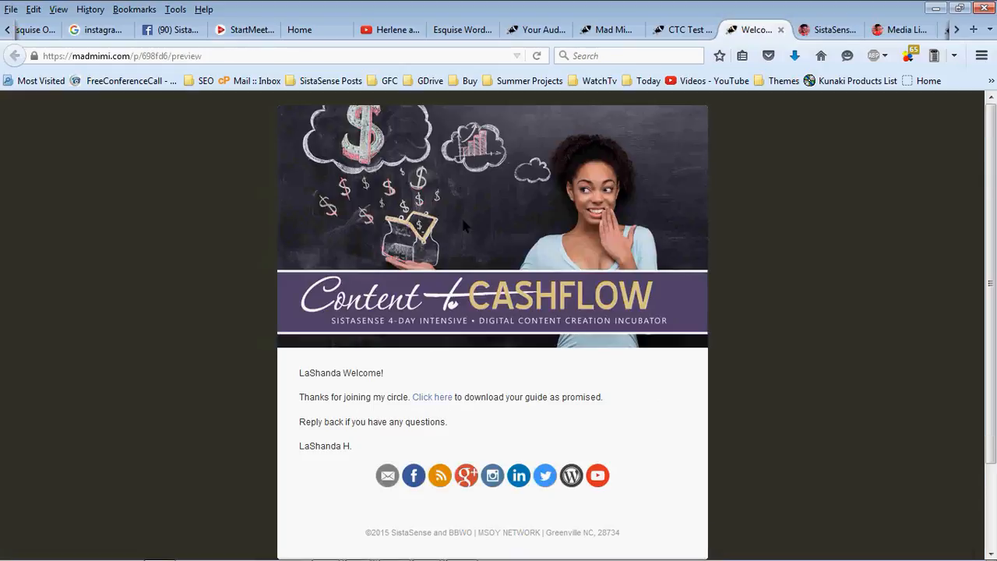
scroll(431, 271, down, 2)
scroll(430, 274, up, 2)
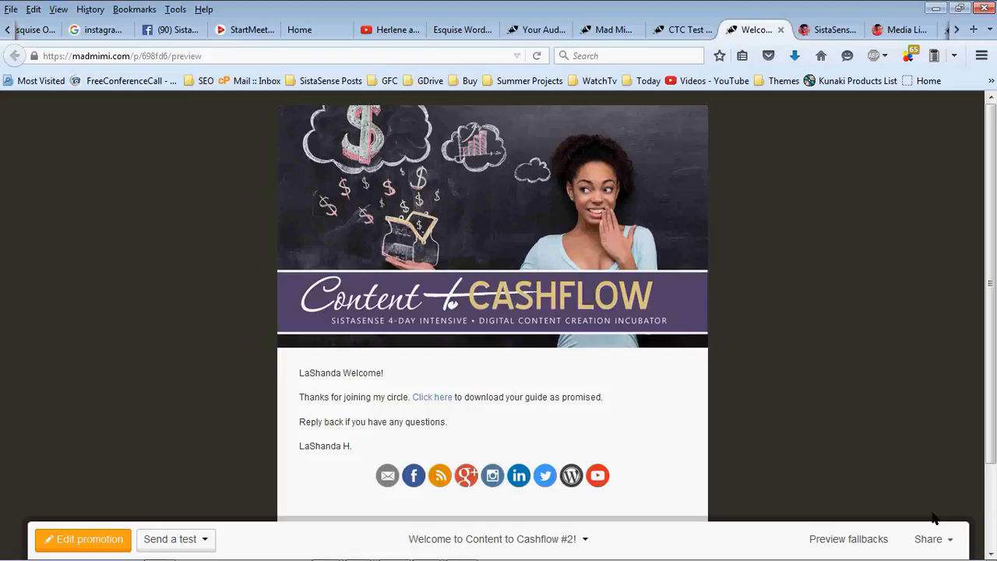
click(928, 539)
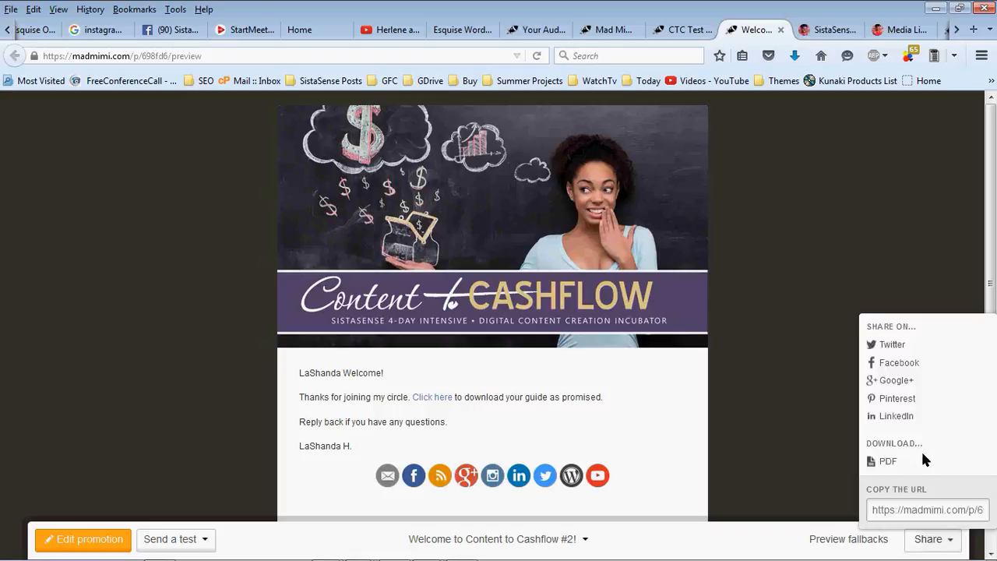
click(809, 307)
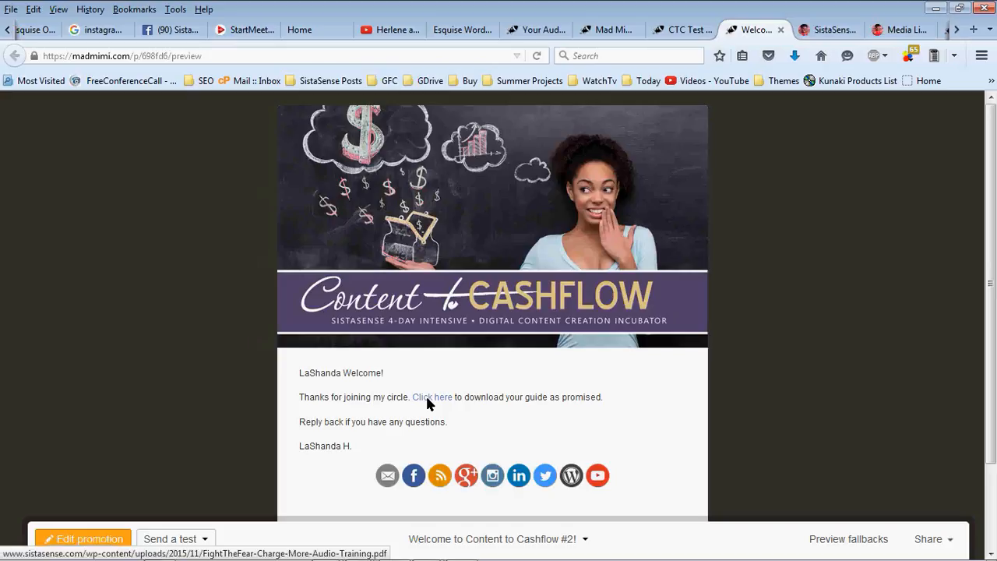
scroll(427, 398, down, 1)
scroll(427, 398, up, 1)
click(674, 33)
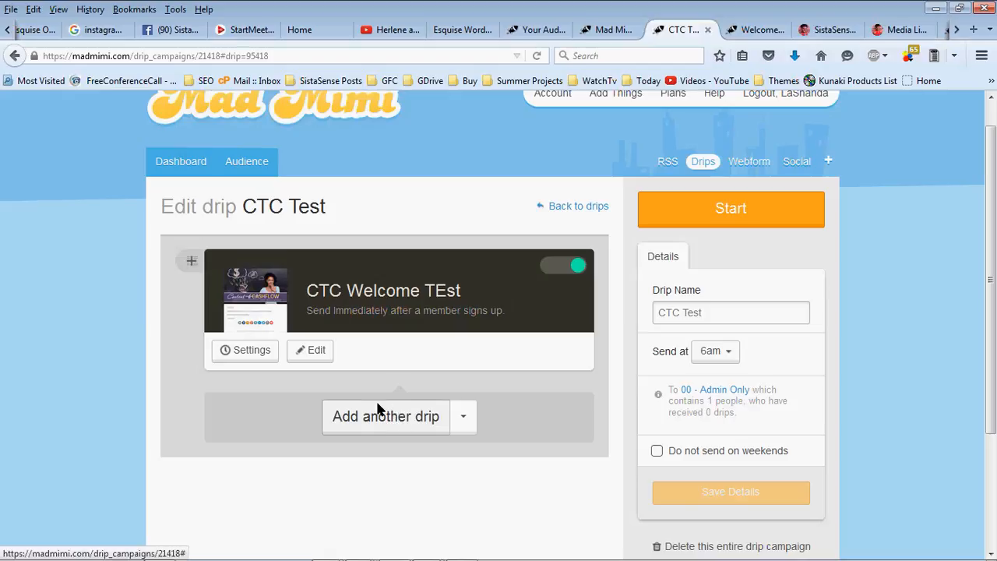
Clone the welcome drip and open the copy, Welcome to Content to Cashflow #2! 1, for editing
mouse_move(346, 354)
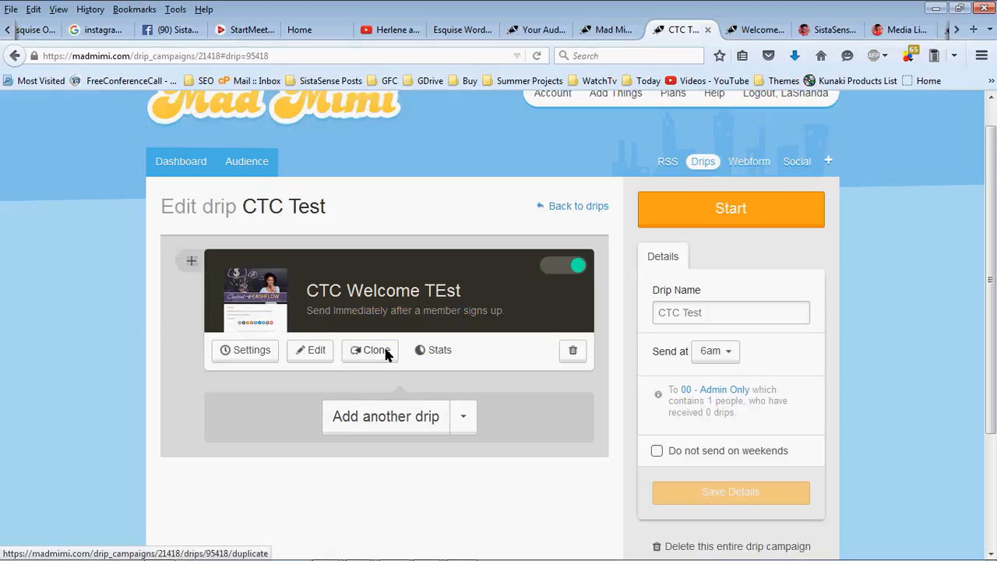
click(386, 355)
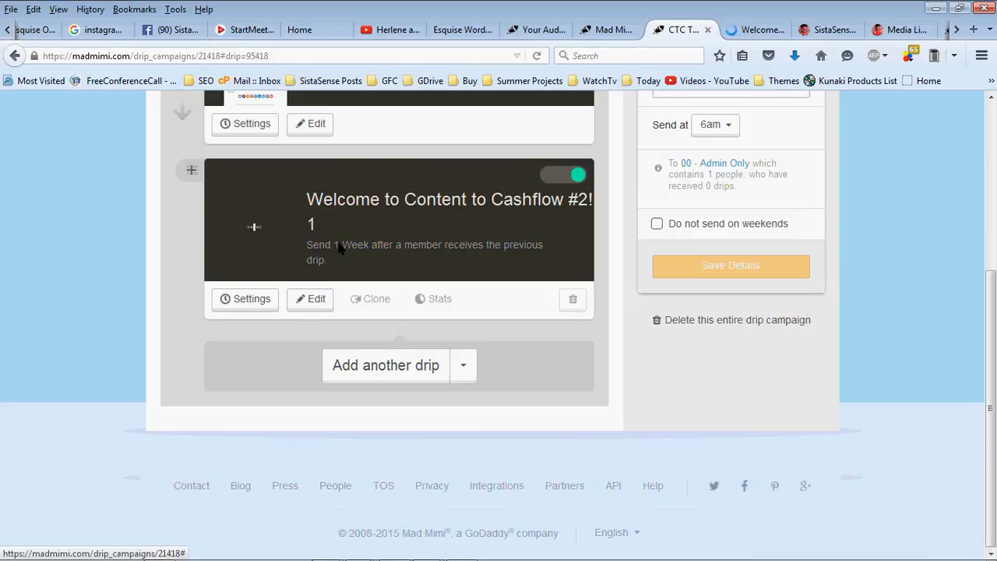
scroll(385, 175, up, 3)
scroll(384, 174, down, 1)
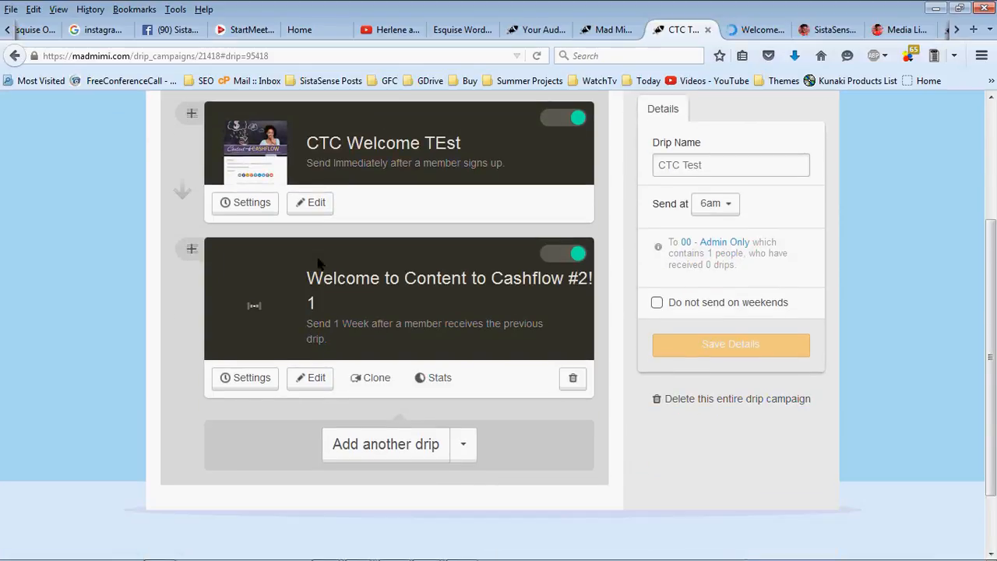
click(309, 378)
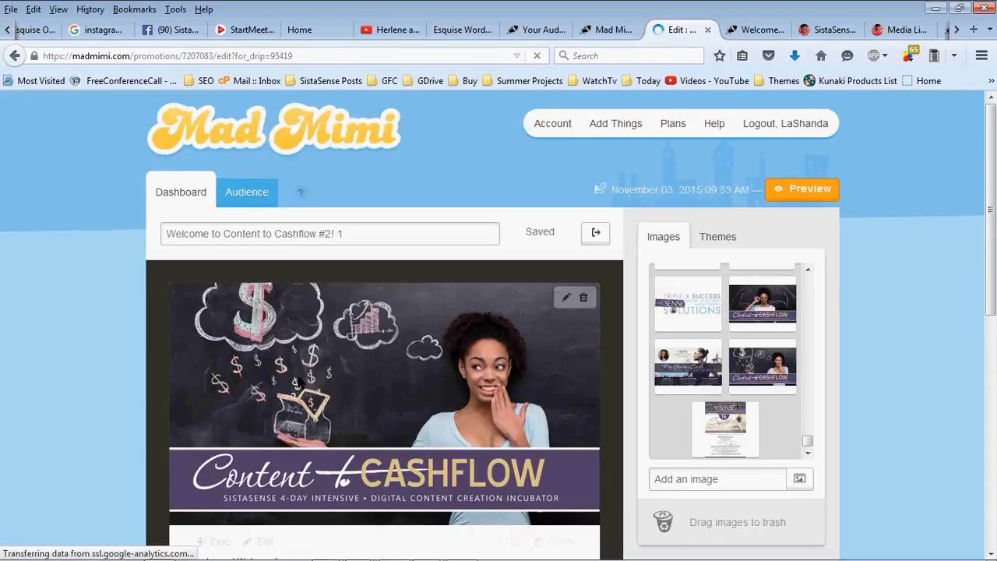
Change the greeting to 'How Are you?' and add a seven-day check-in paragraph about the download
scroll(306, 377, down, 4)
click(265, 226)
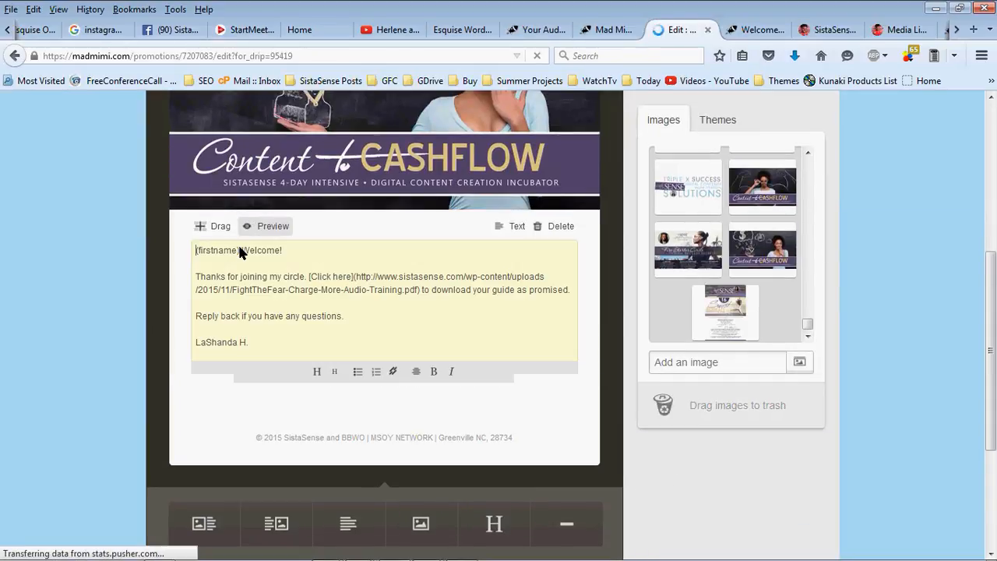
drag(240, 250, 318, 249)
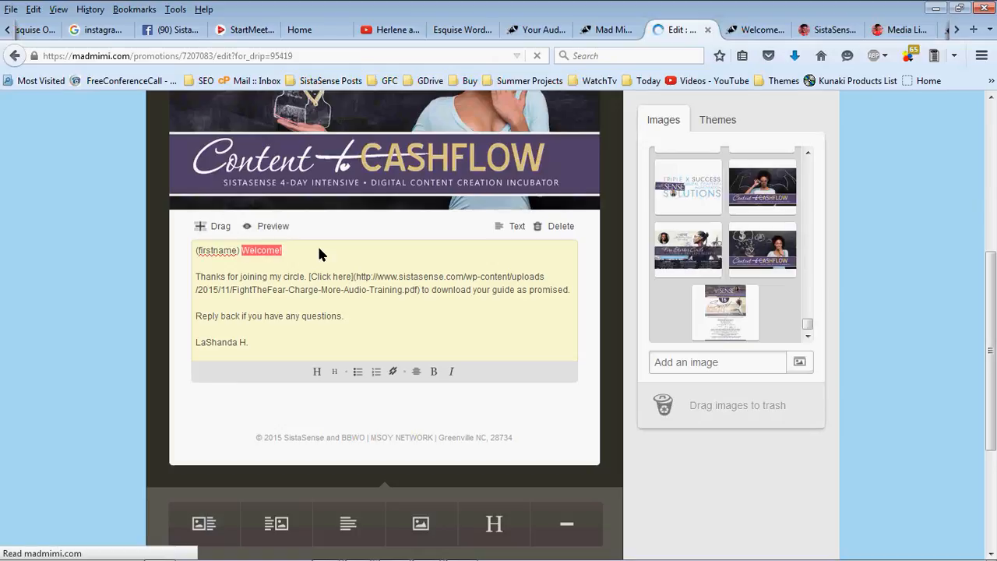
text(How Are you?)
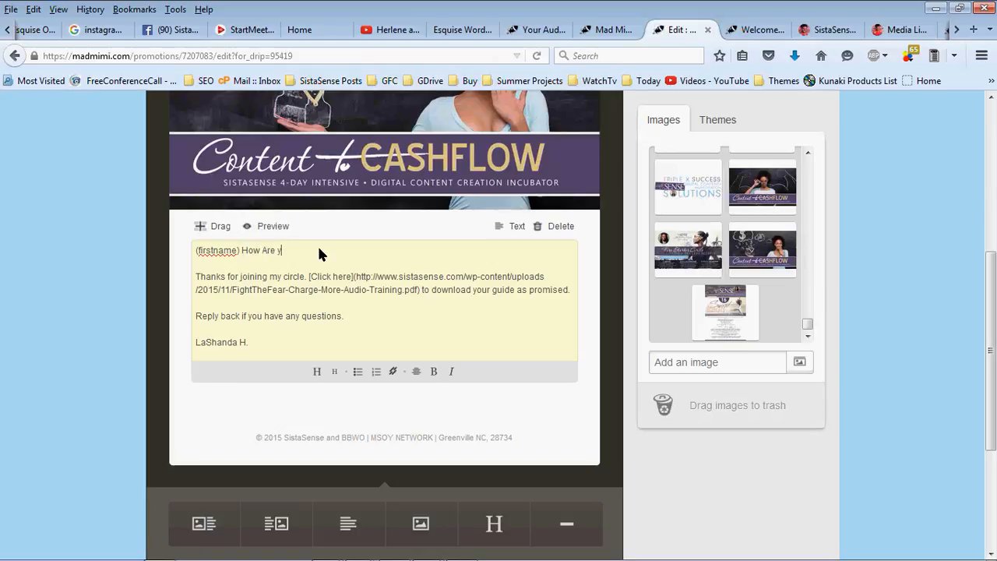
key(Return)
key(Return)
text(It)
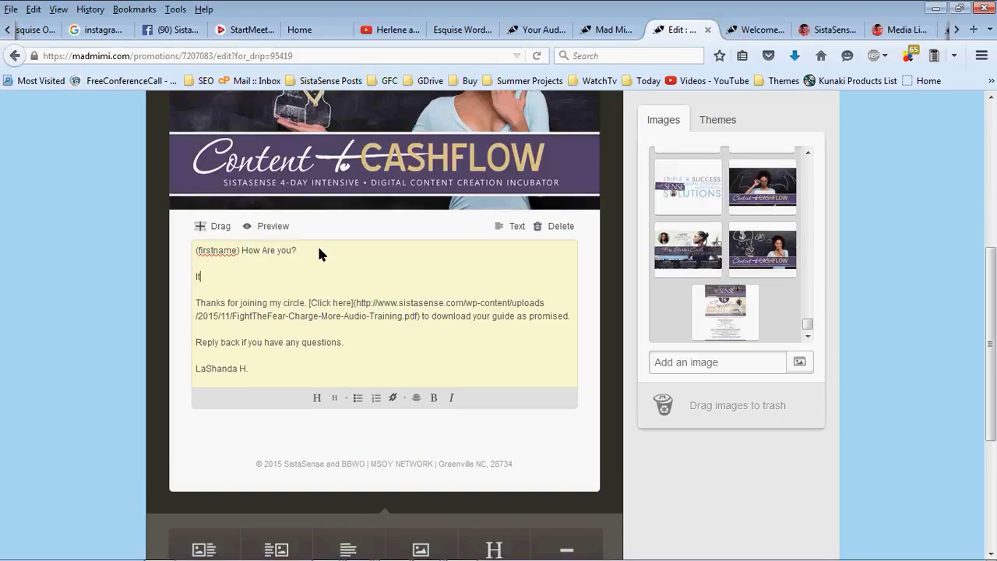
text('s been seven days since we last spoke, I just wa)
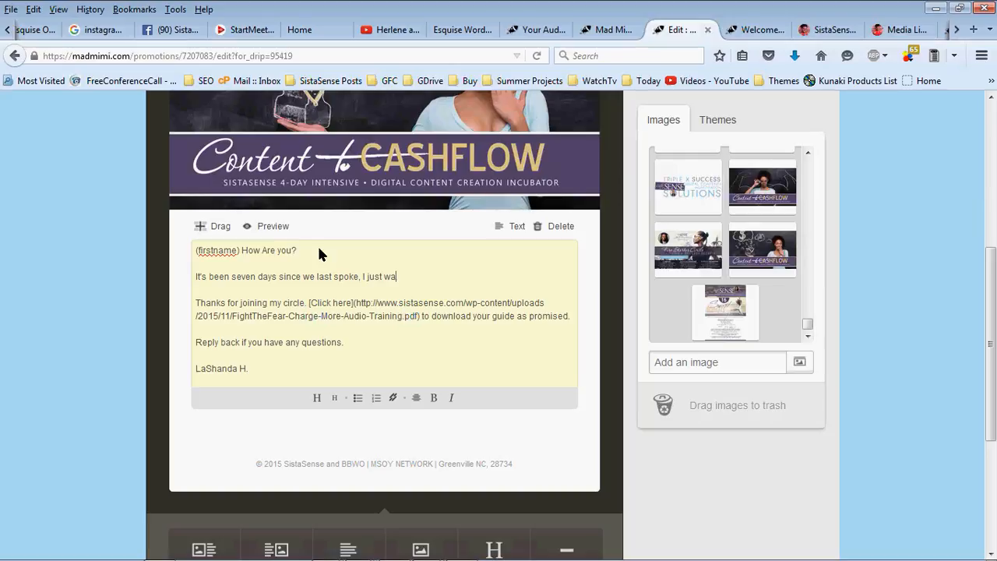
text(nt to check in and see if you downl)
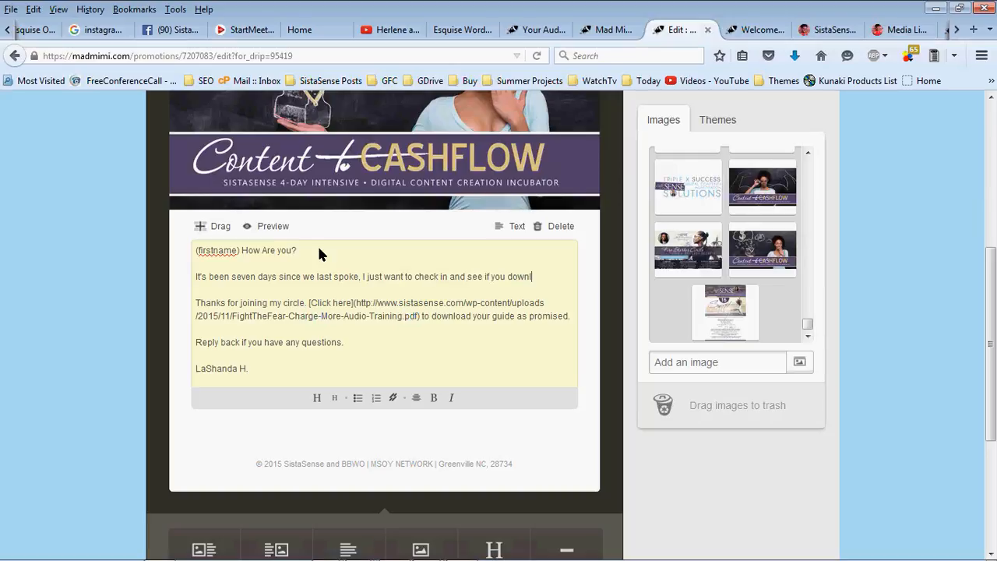
text(oaded your pdf guide?)
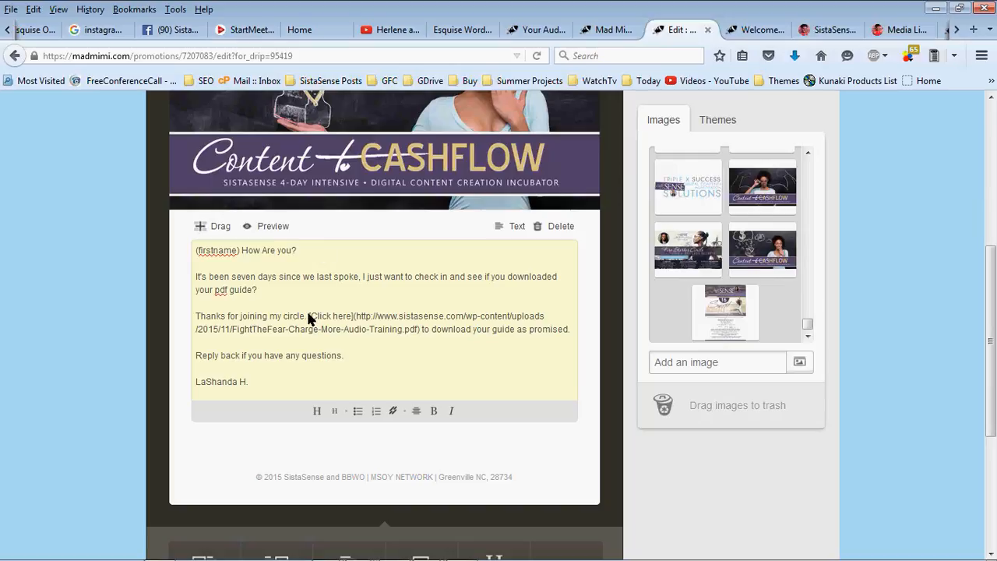
Delete 'Thanks for joining my circle.', add 'I would love to know what you thought about this digital download.', and preview
drag(309, 315, 175, 322)
key(BackSpace)
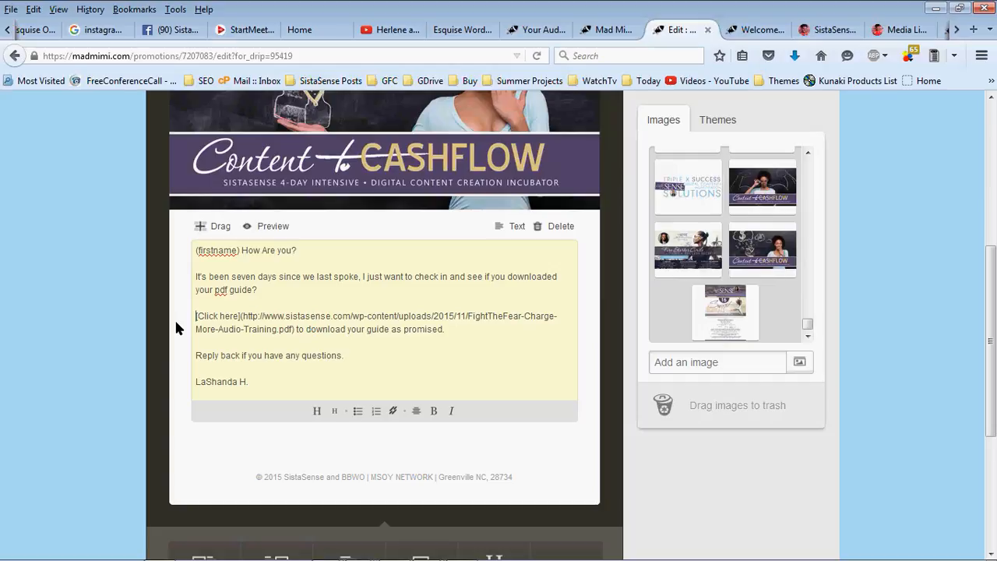
click(377, 352)
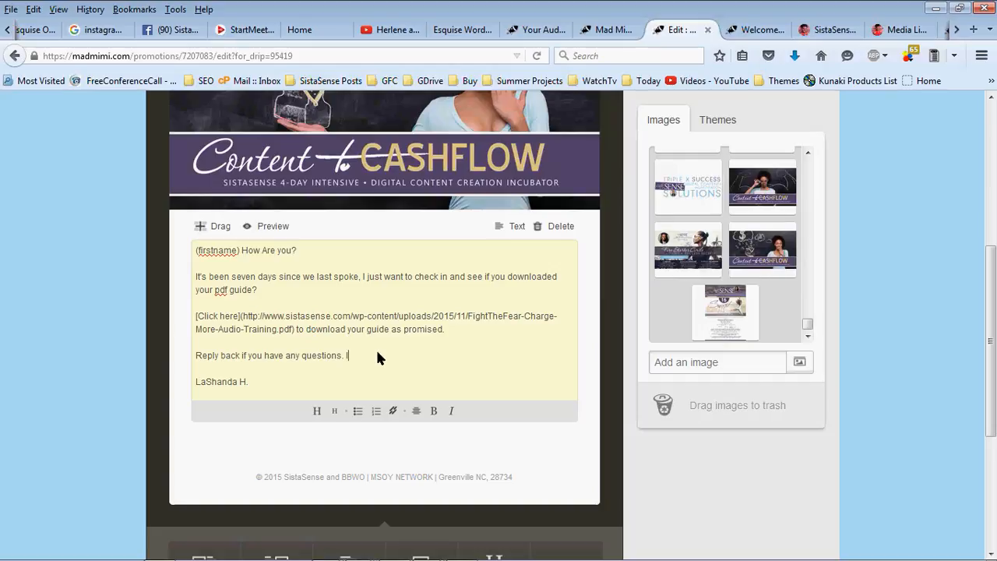
text(I would love to know what you thought)
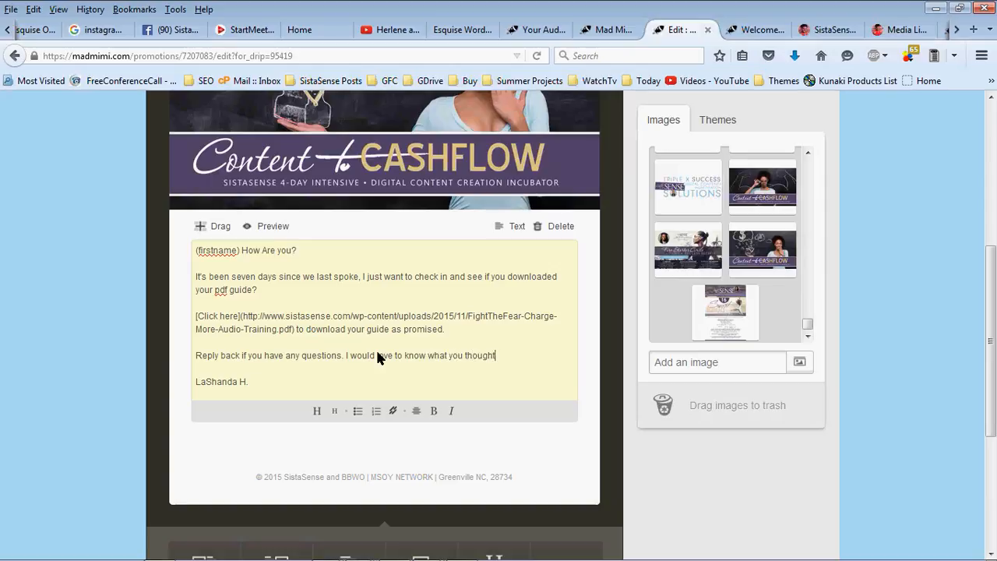
text( about this digital download.)
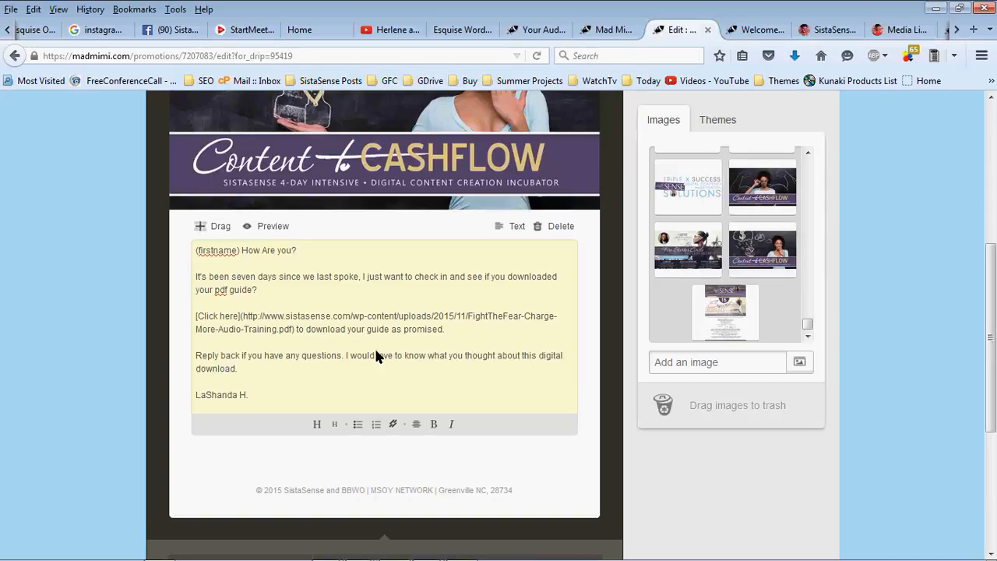
click(304, 230)
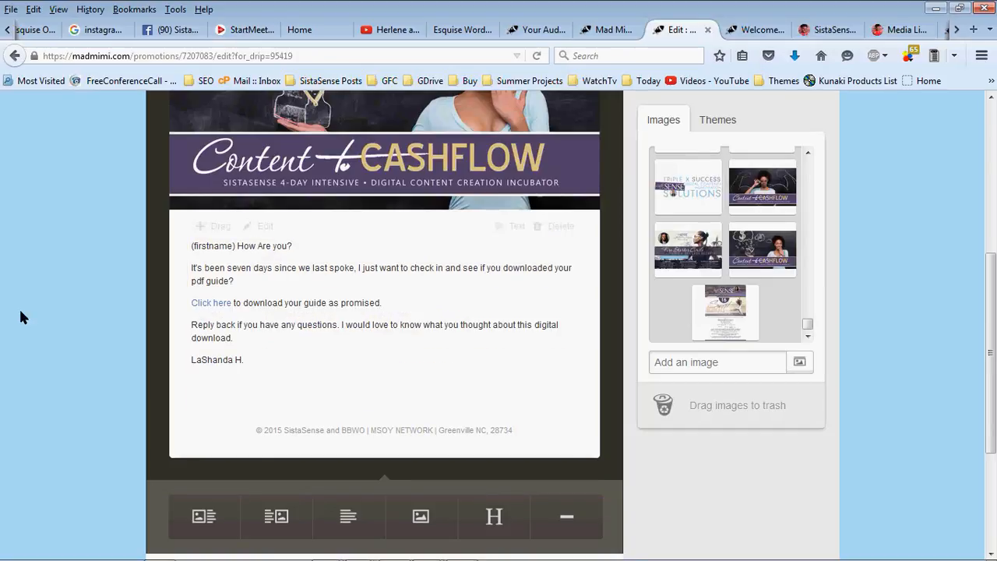
scroll(22, 316, up, 4)
scroll(327, 224, down, 2)
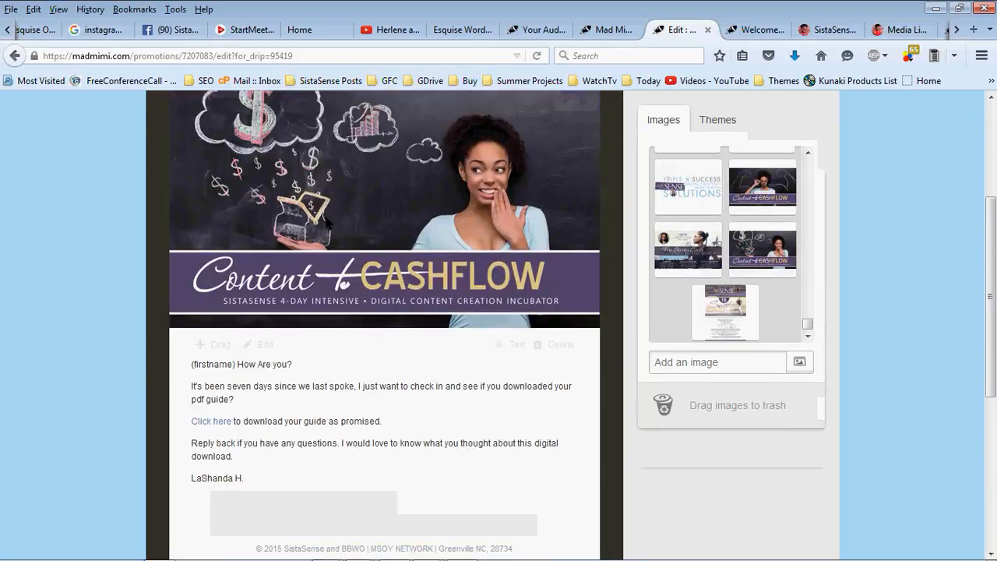
scroll(327, 223, up, 3)
Rename the promotion to 'Content to Cashflow: Quick Checkin', save it, and continue to drip setup
click(358, 154)
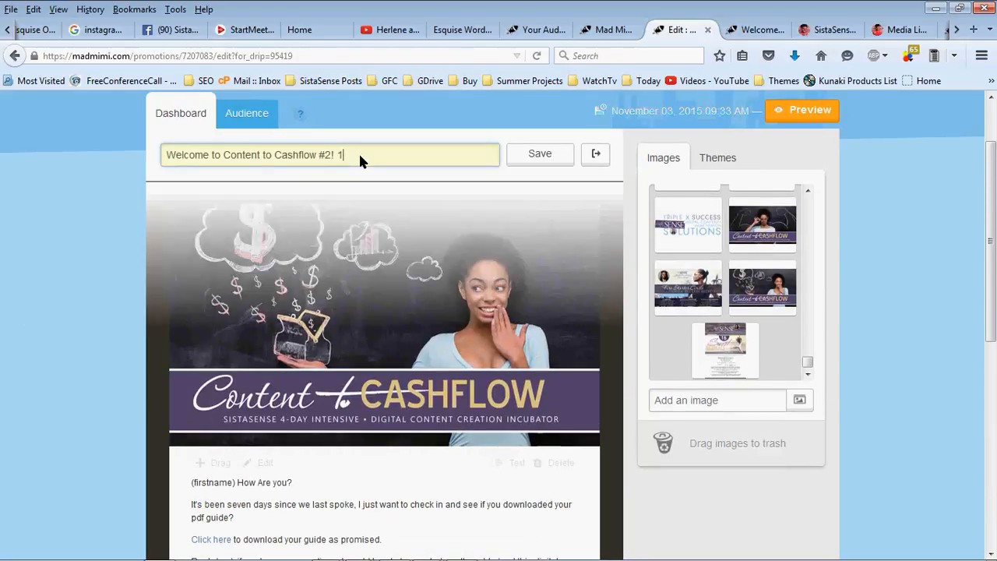
key(ctrl+a)
text(C)
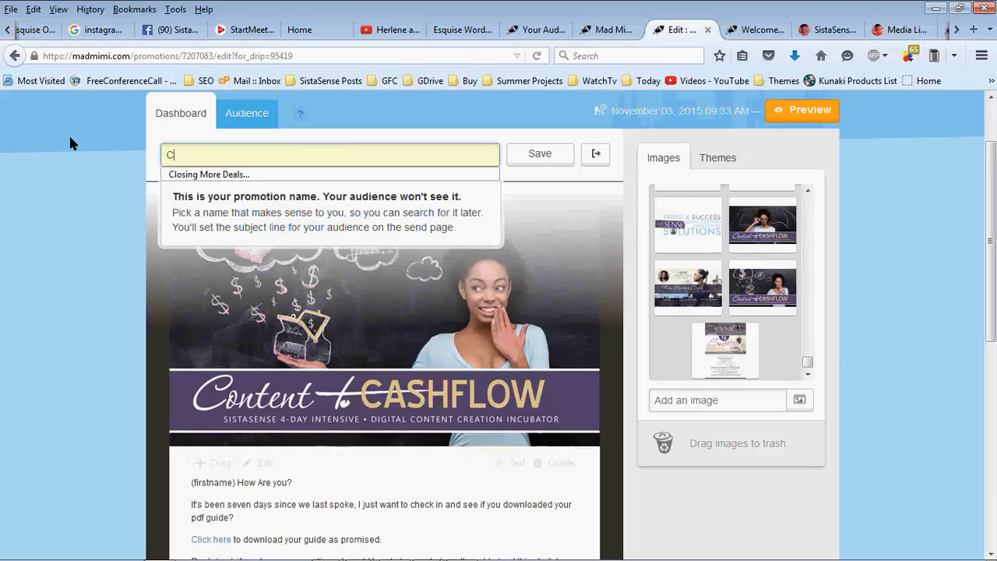
text(ontent to Cashfl)
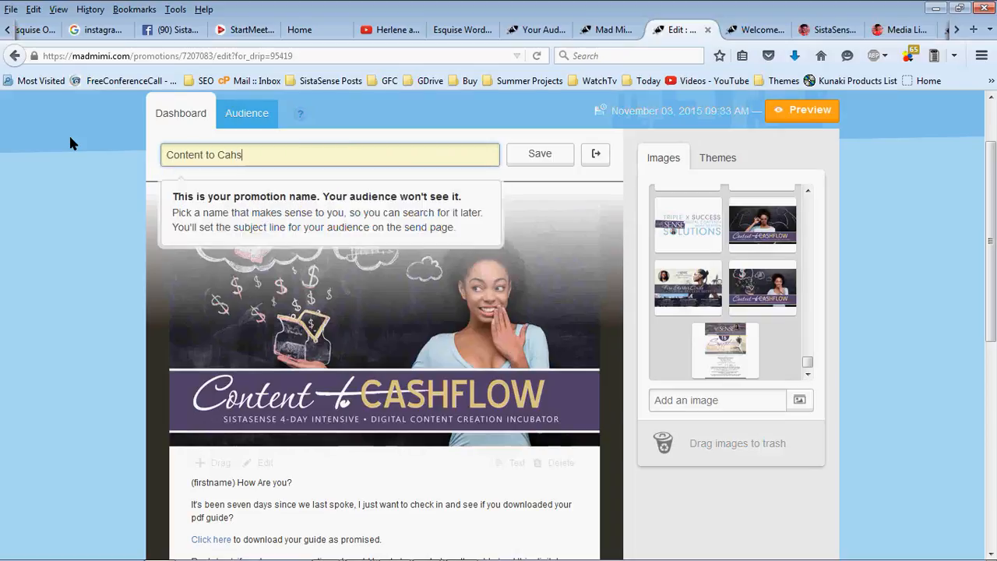
text(ow:)
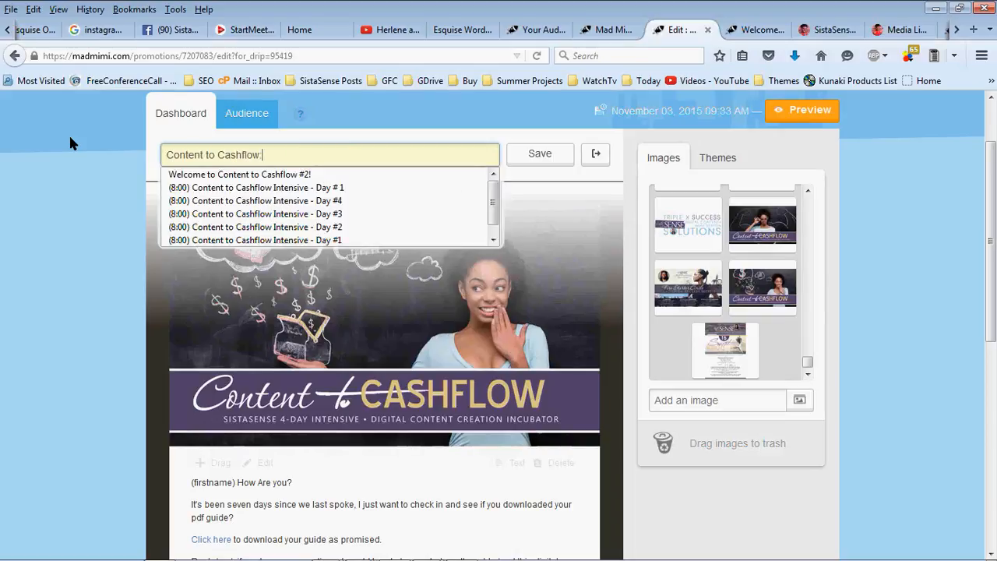
text( Quick Checkin)
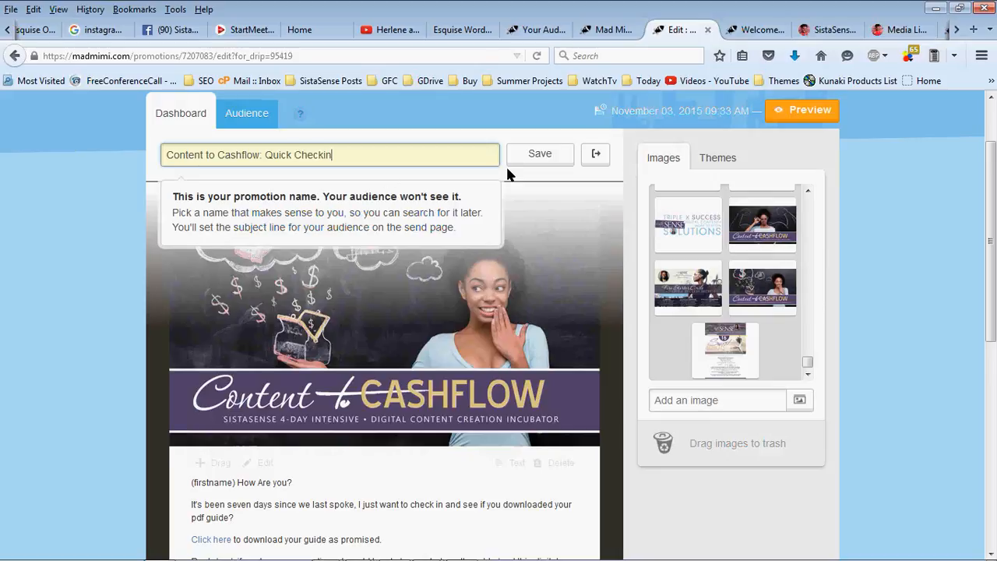
click(537, 154)
scroll(88, 279, down, 10)
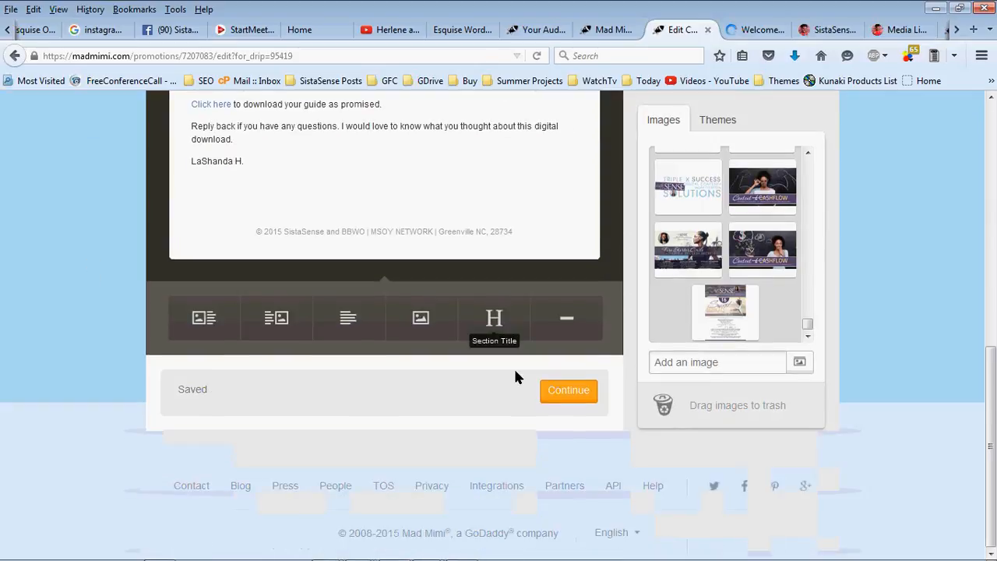
click(545, 394)
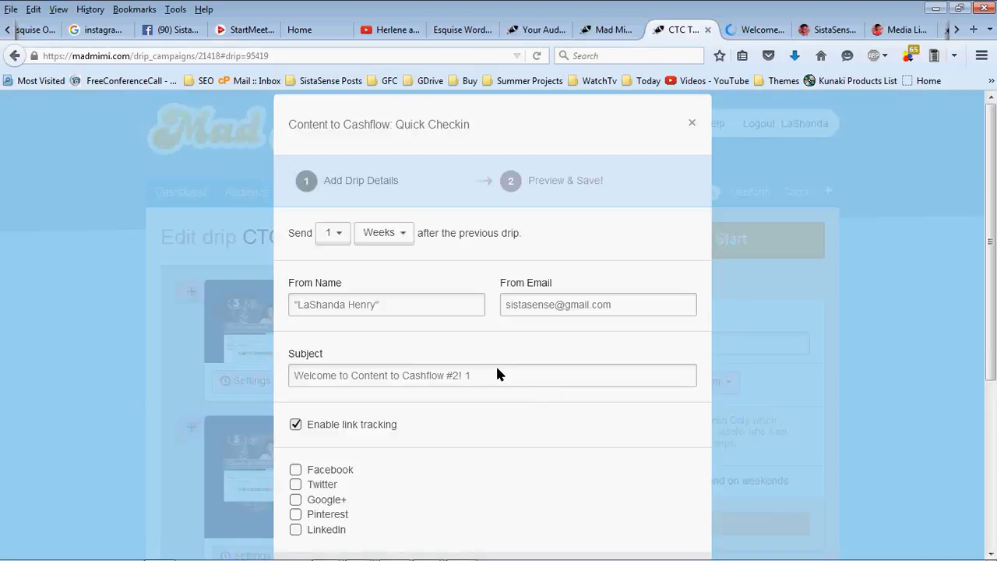
Set the subject to 'Content to Cashflow: Quick Checkin' and save the drip, sent one week later
triple_click(497, 375)
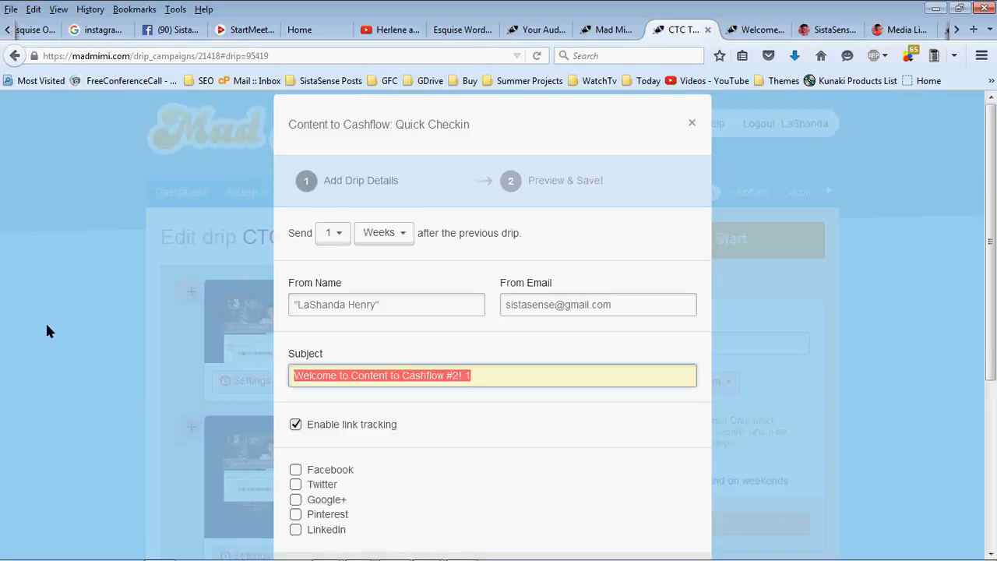
text(Cote)
key(BackSpace)
key(BackSpace)
text(n)
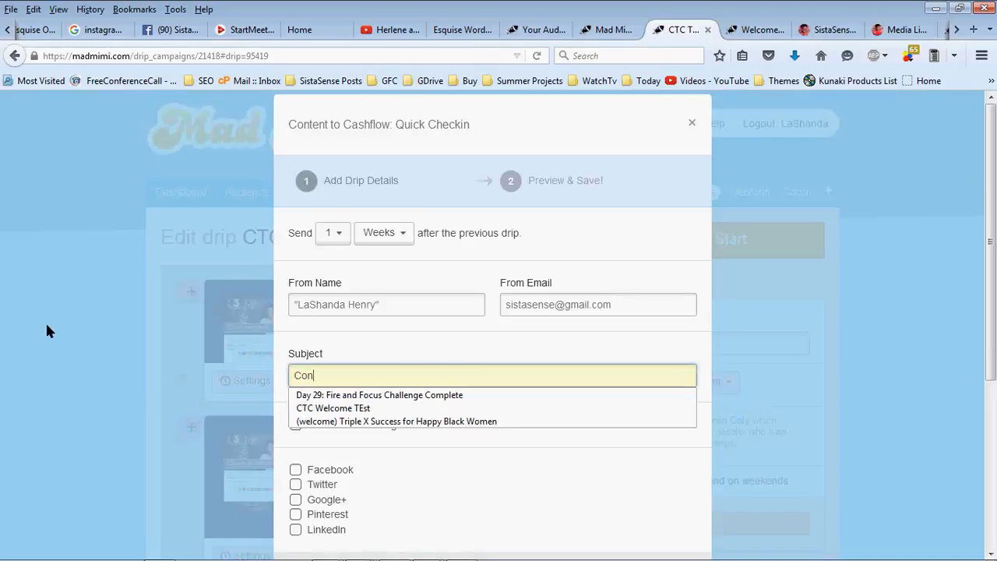
text(tent to Cashflow)
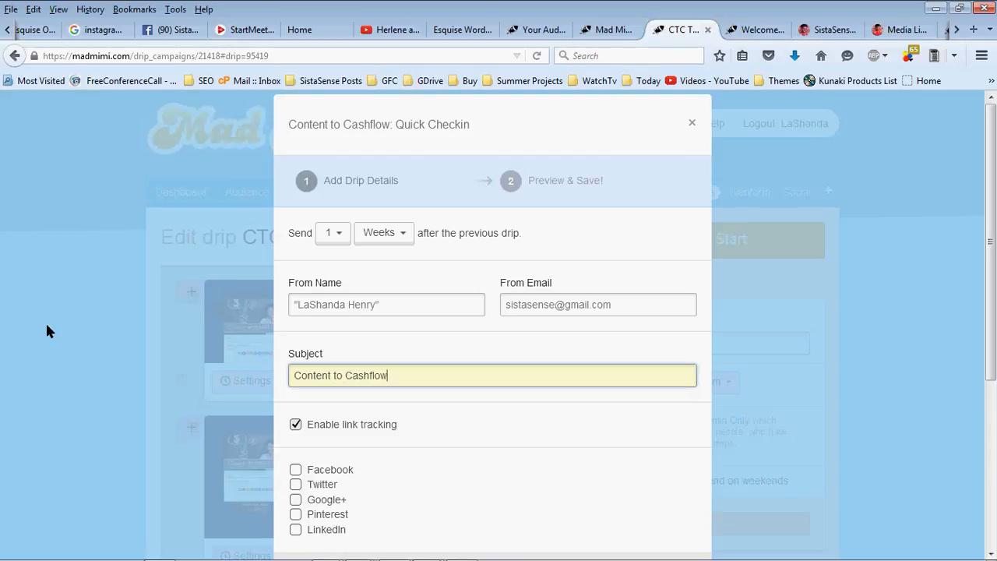
text(: Quick Checkin)
scroll(503, 381, down, 3)
click(663, 331)
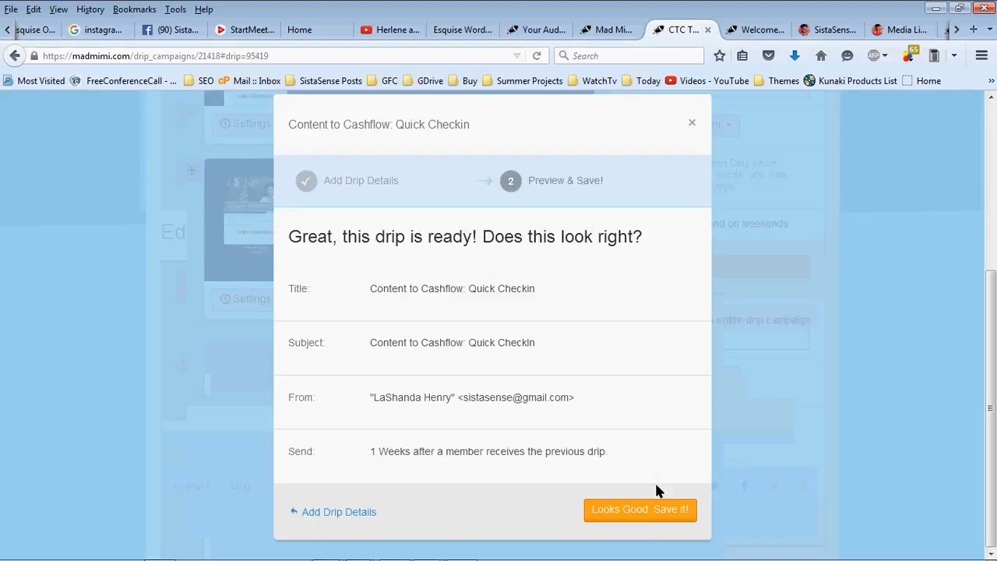
click(658, 508)
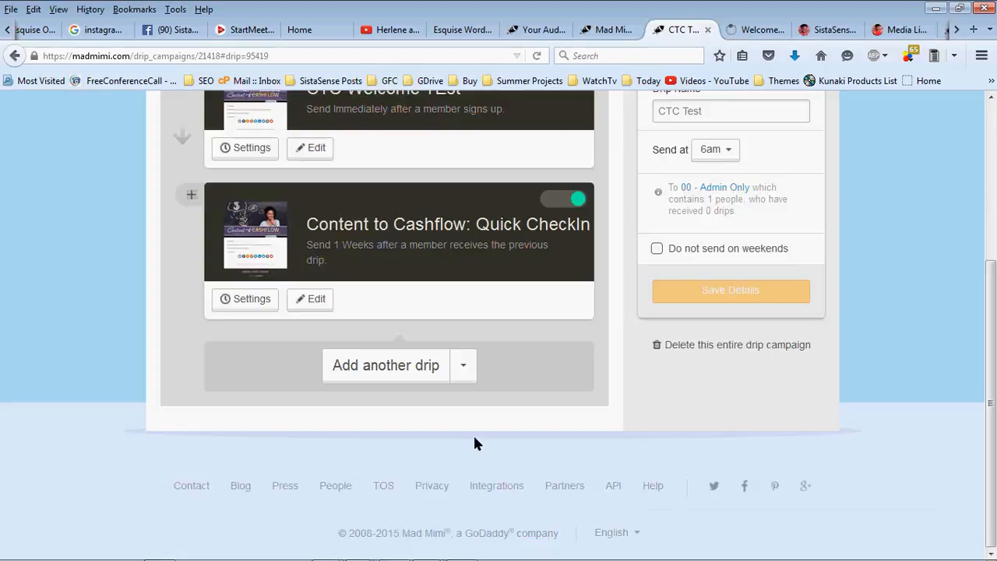
Switch back to the Content to Cashflow Inc #2 webform editor page
scroll(460, 390, up, 3)
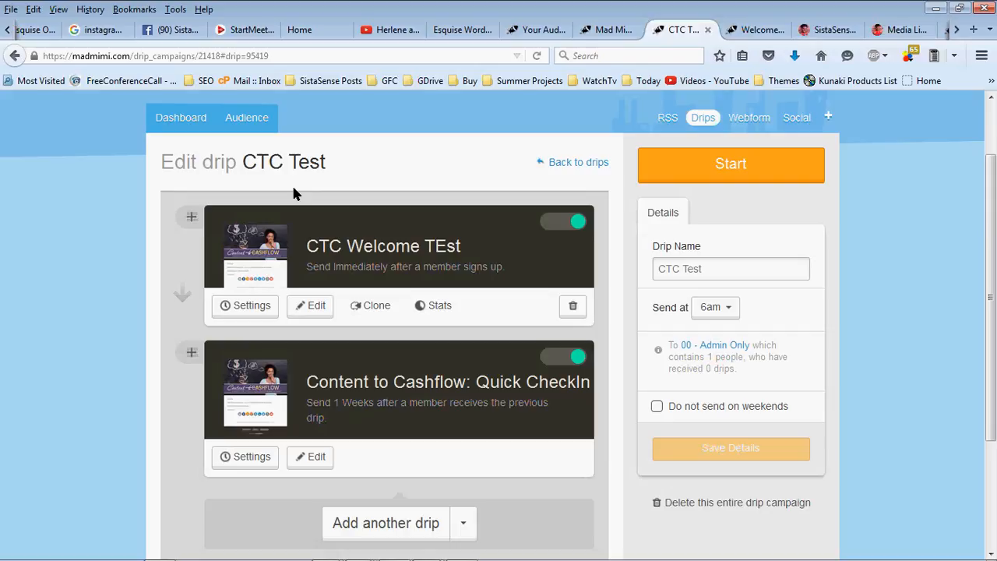
click(606, 30)
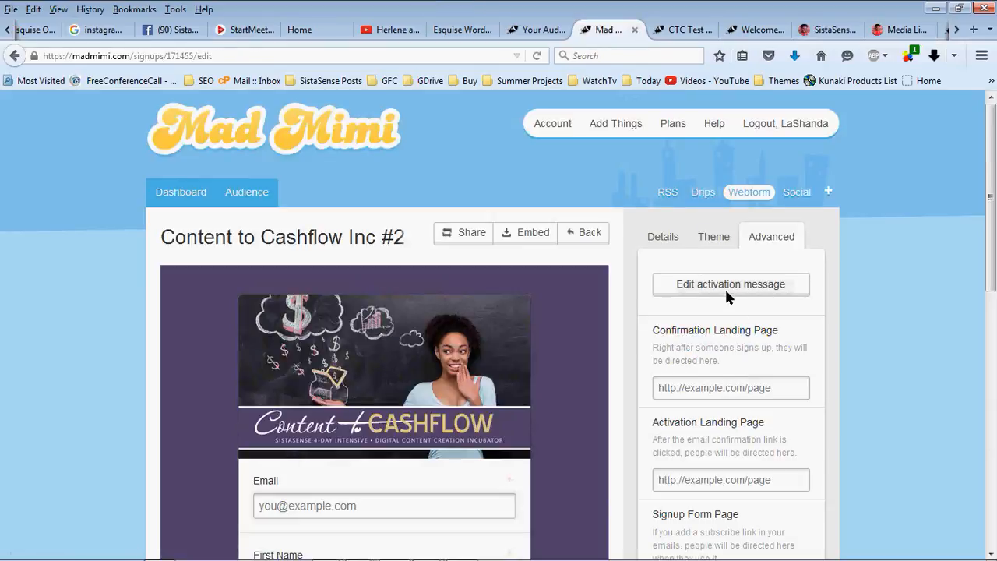
Go to the SistaSense website and open its Online Shop page
click(767, 31)
click(831, 31)
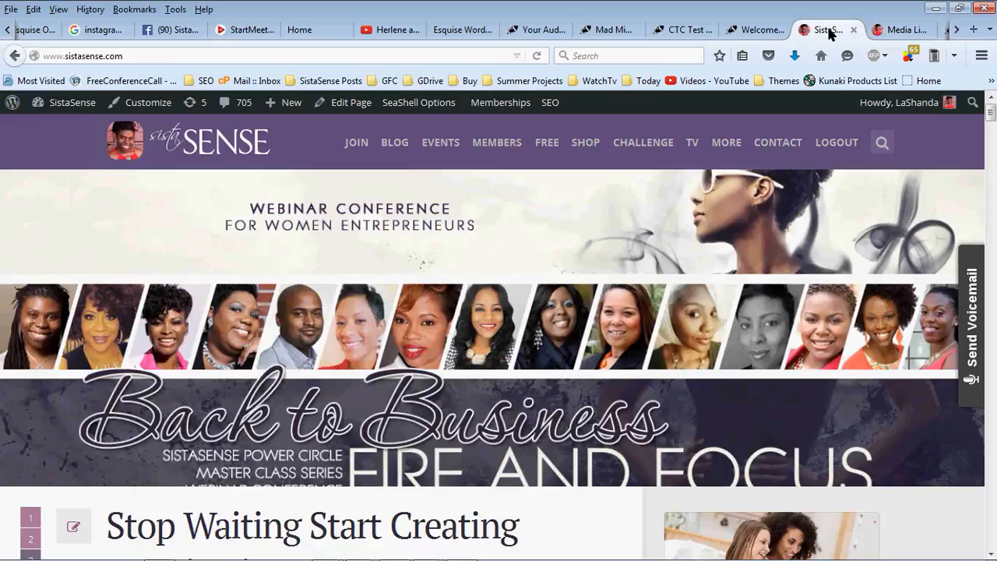
click(757, 30)
click(807, 30)
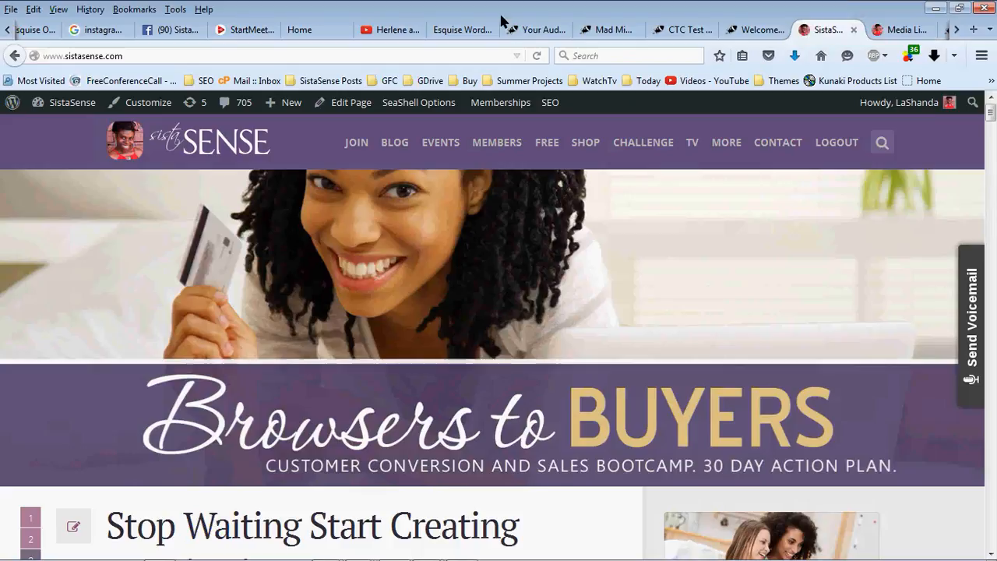
click(585, 143)
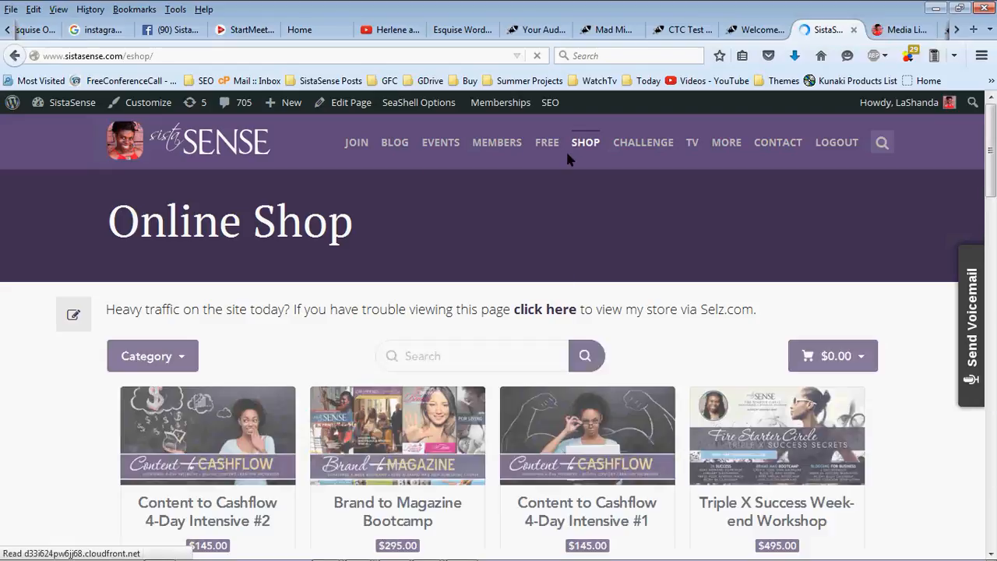
Scroll through the shop's products, including Content to Cashflow 4-Day Intensive #2 at $145.00
scroll(21, 312, down, 2)
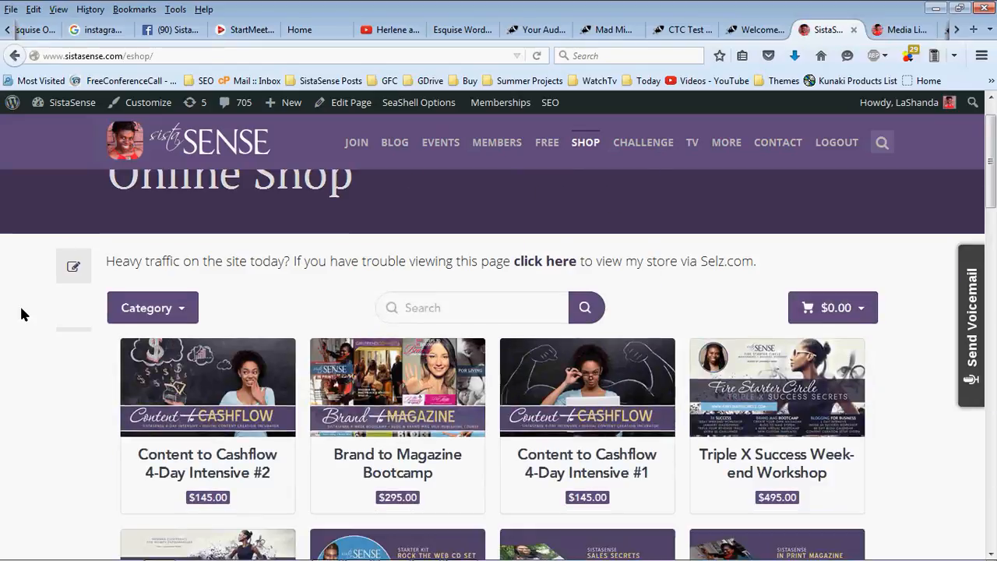
scroll(21, 314, down, 2)
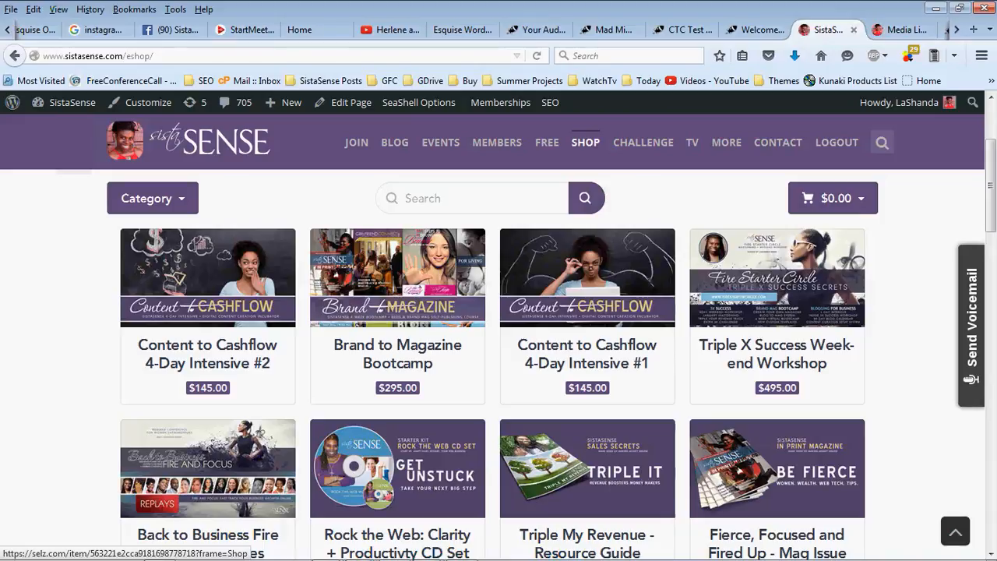
scroll(236, 241, up, 2)
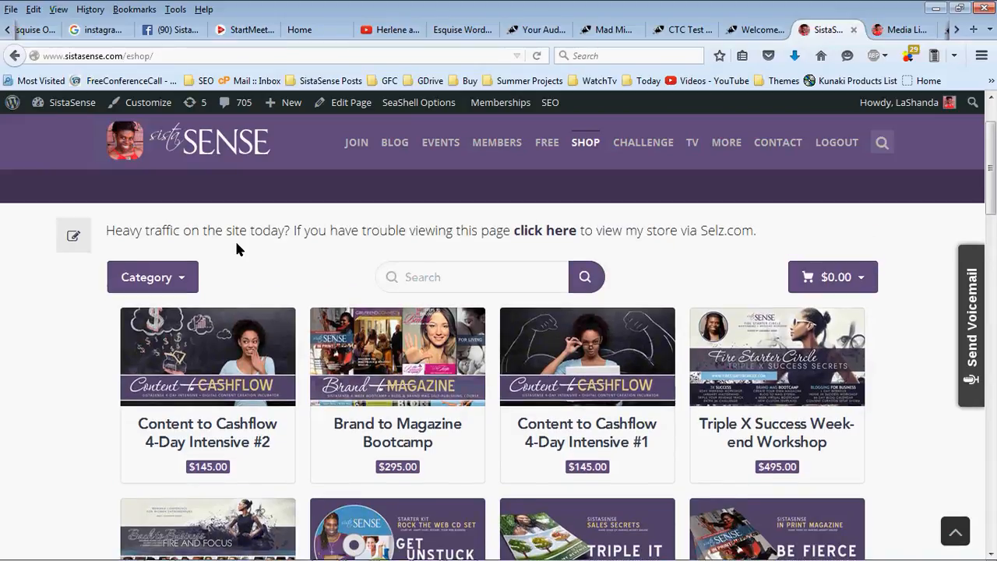
scroll(236, 242, up, 2)
scroll(236, 243, down, 2)
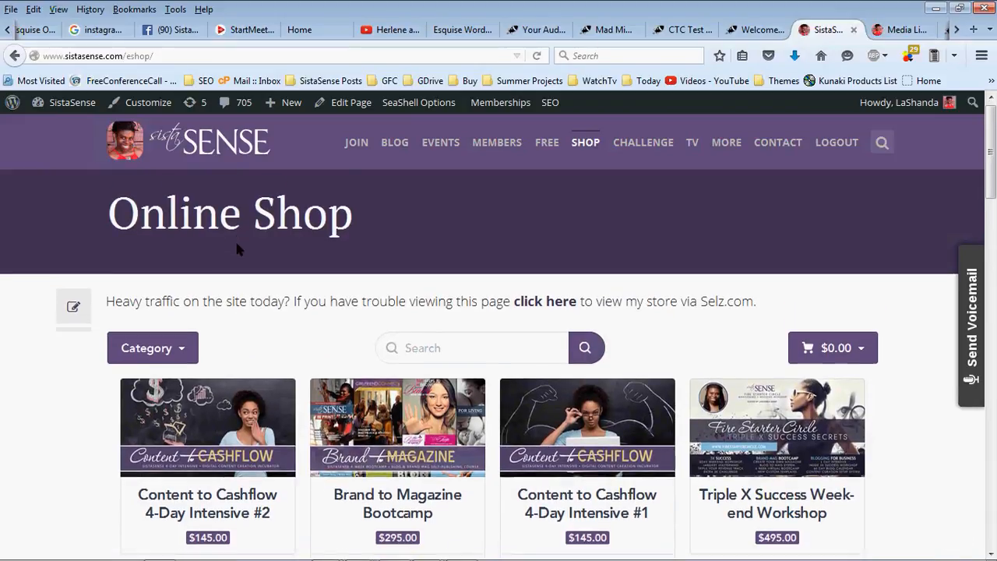
scroll(239, 249, down, 2)
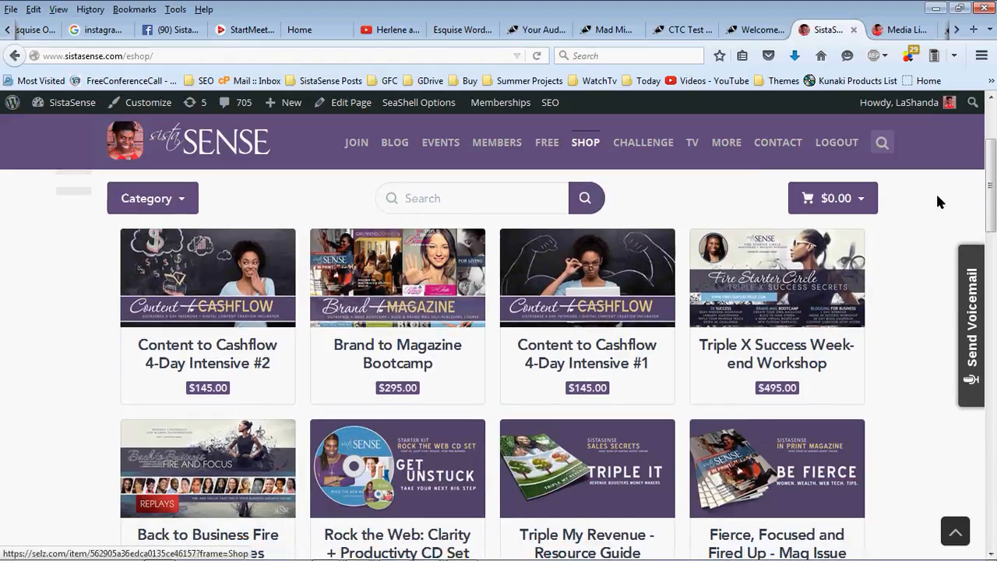
drag(993, 190, 995, 185)
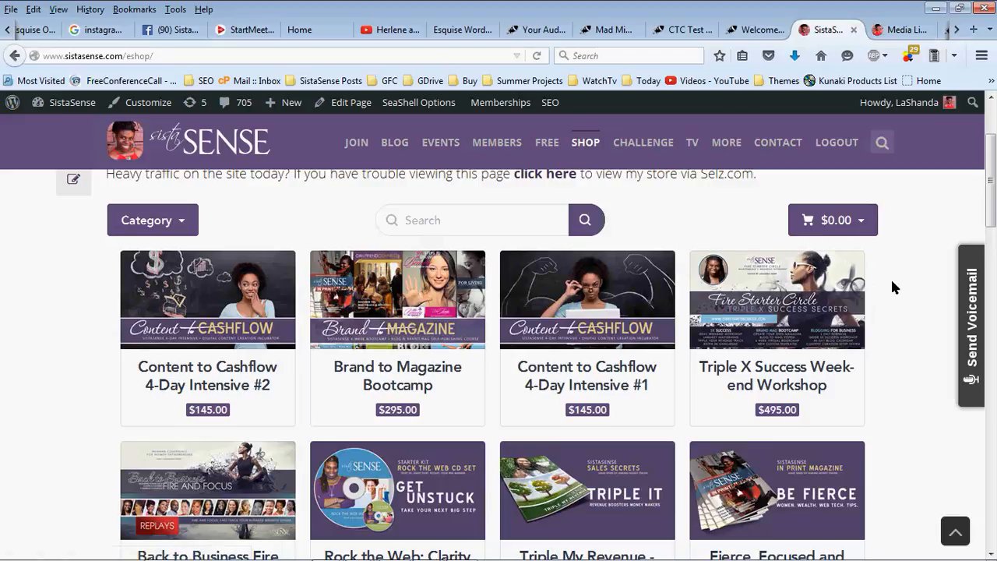
click(777, 296)
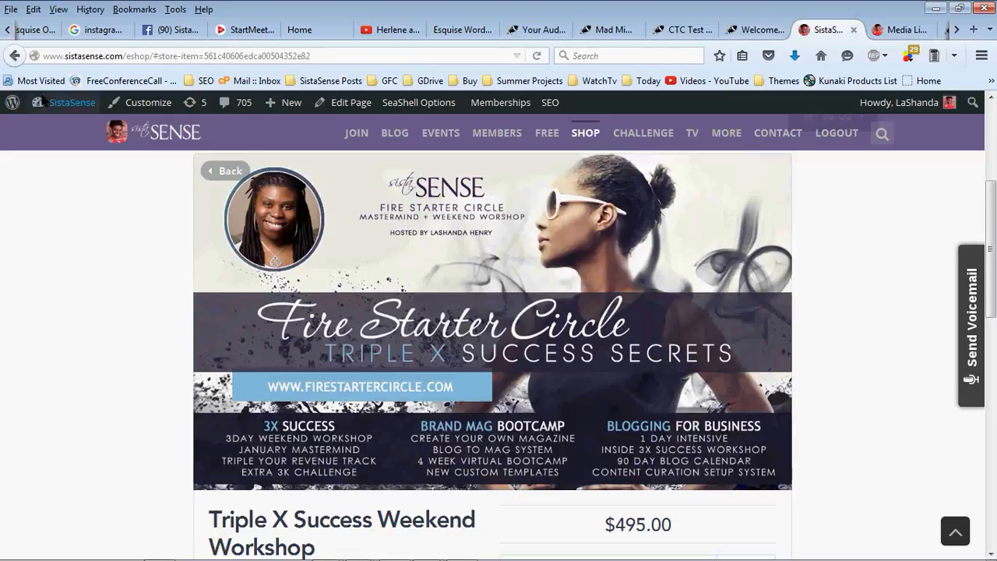
scroll(142, 239, up, 3)
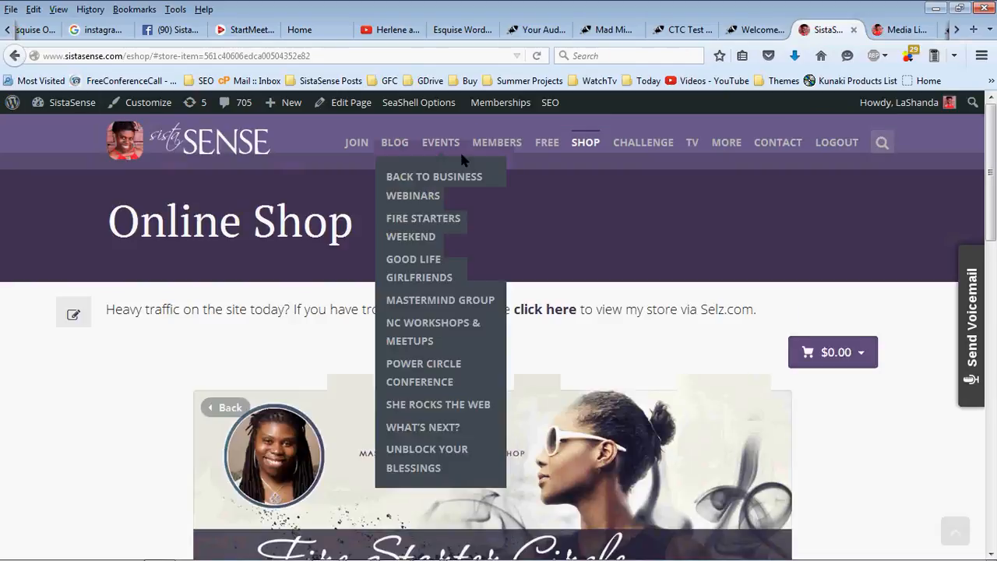
click(588, 143)
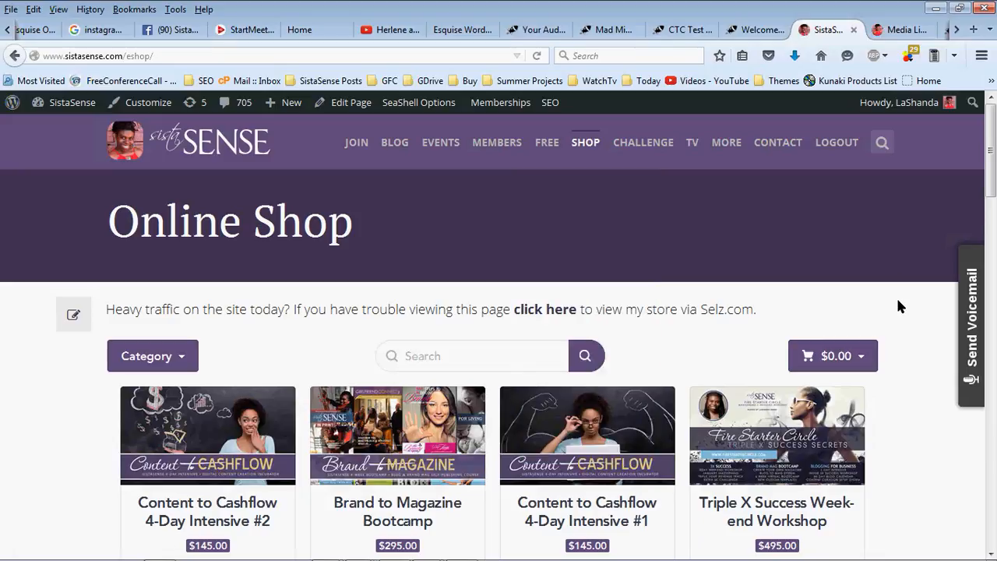
Load sweetretreats.com in Firefox, then close that unrelated page
click(466, 56)
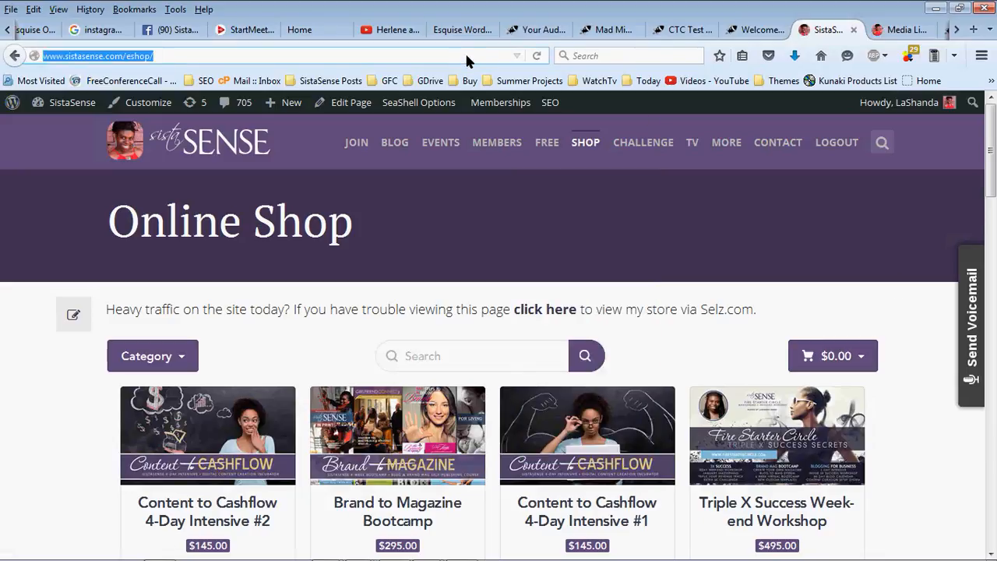
text(see)
key(BackSpace)
key(BackSpace)
text(we)
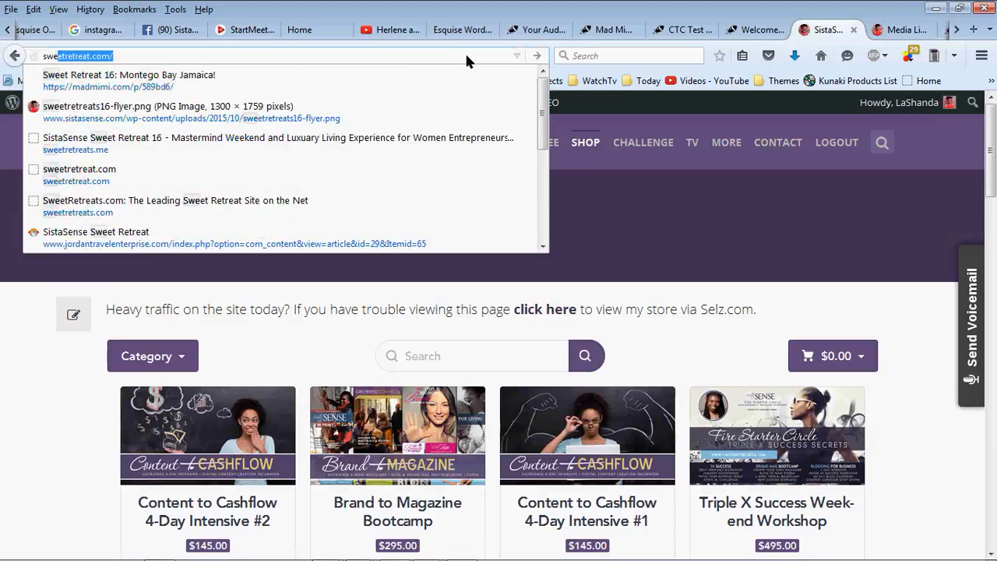
text(et)
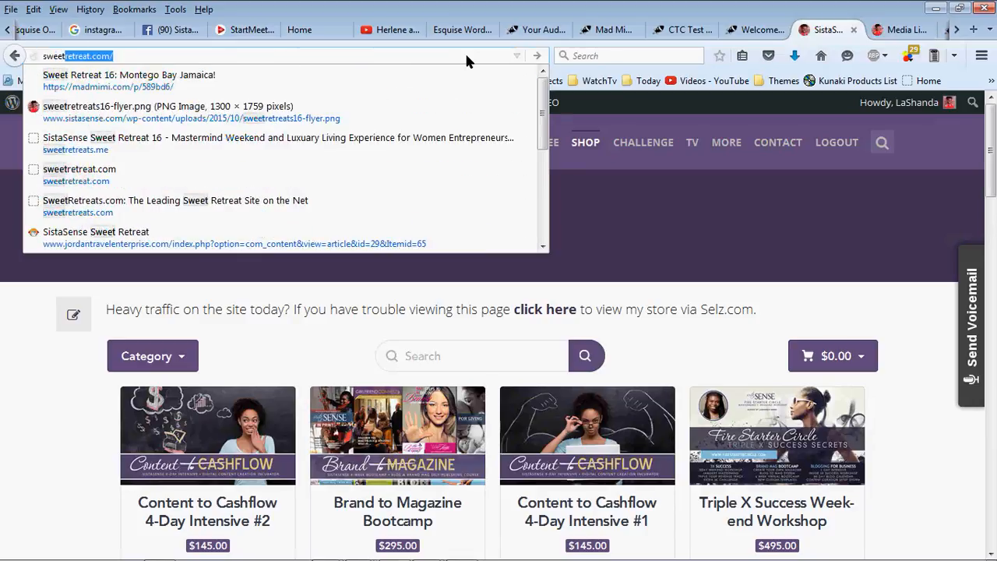
text(retreats.)
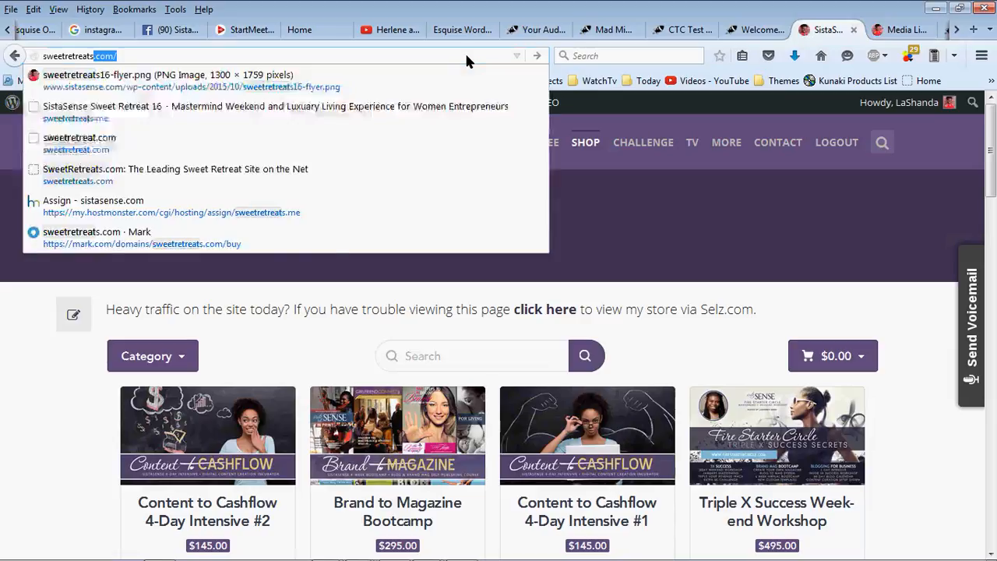
key(Return)
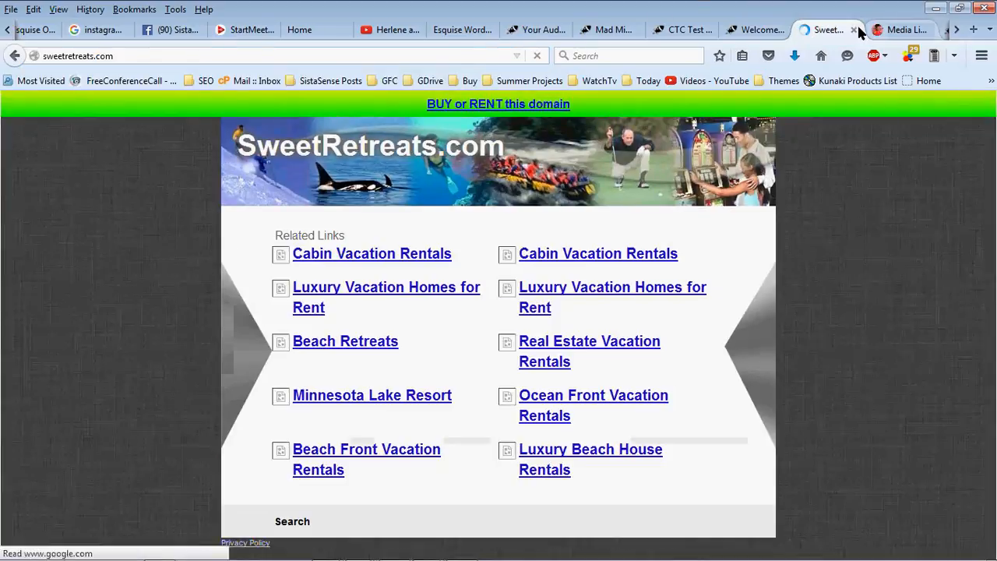
click(855, 30)
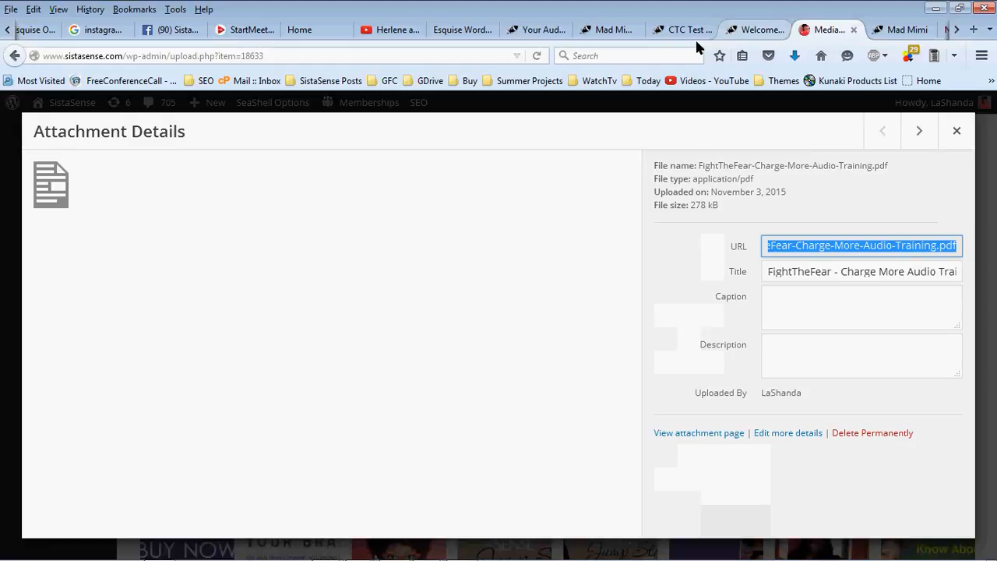
Go to sweetretreats.me, correcting the auto-completed .com ending
click(464, 58)
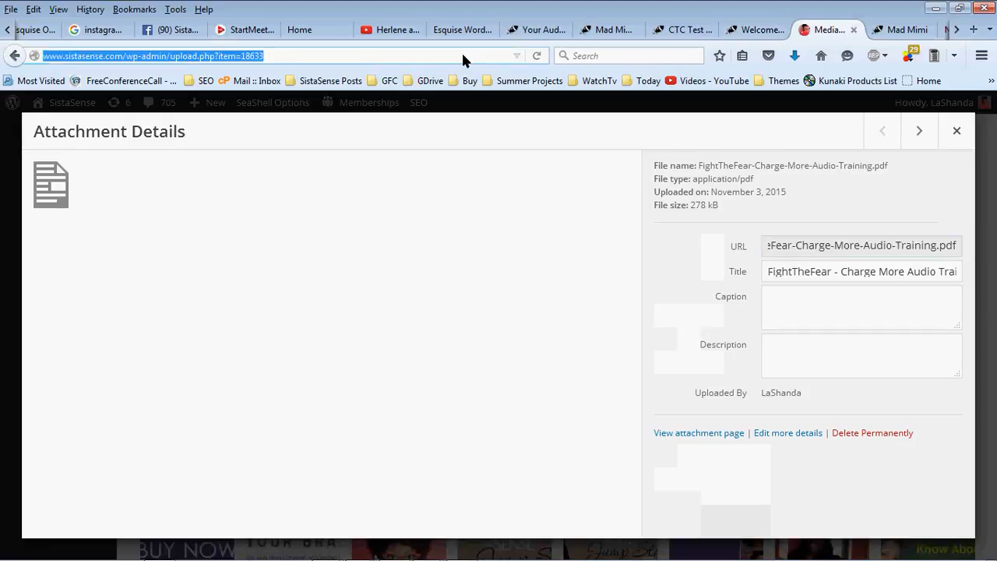
text(sweetretreats.com/)
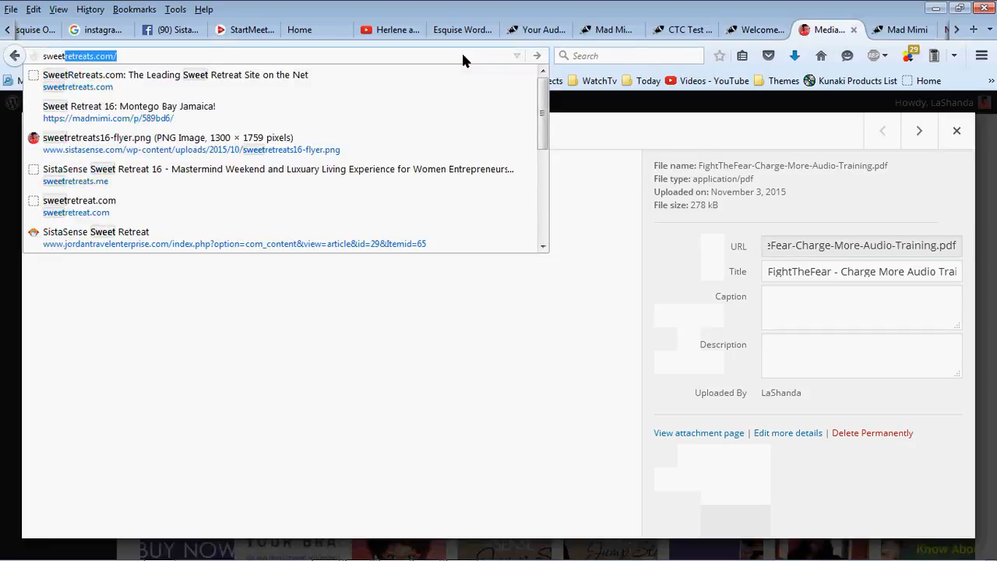
key(End)
key(BackSpace)
key(BackSpace)
key(BackSpace)
key(BackSpace)
text(m)
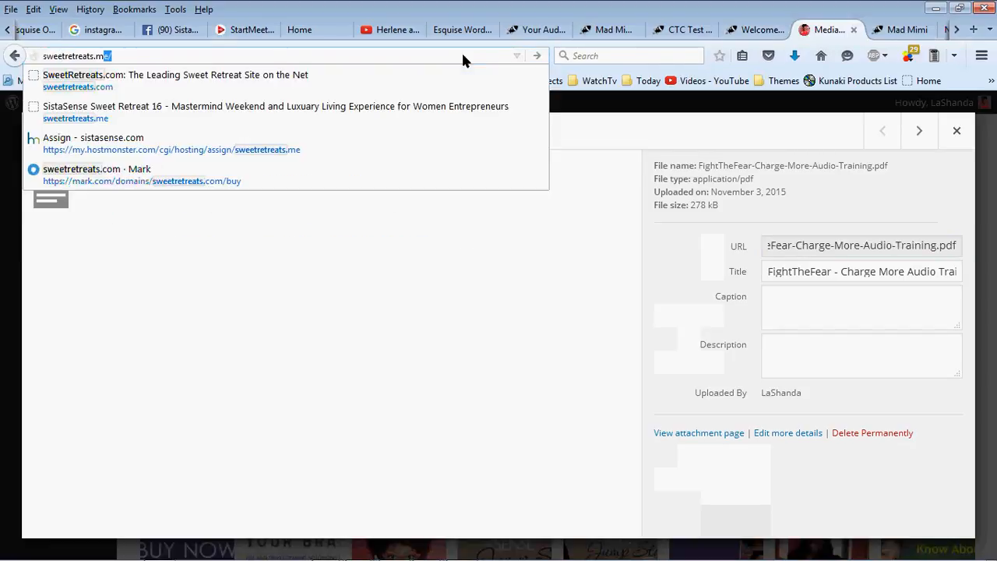
text(e)
key(Return)
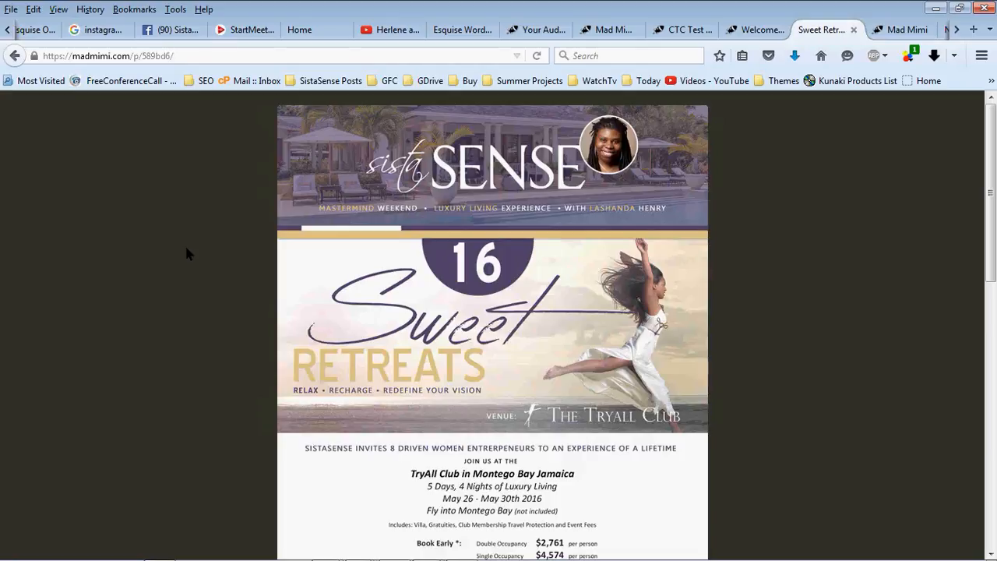
Open the Sweet Retreats 16 flyer via the VIEW LARGER FLYER link
scroll(186, 253, down, 5)
scroll(187, 253, down, 3)
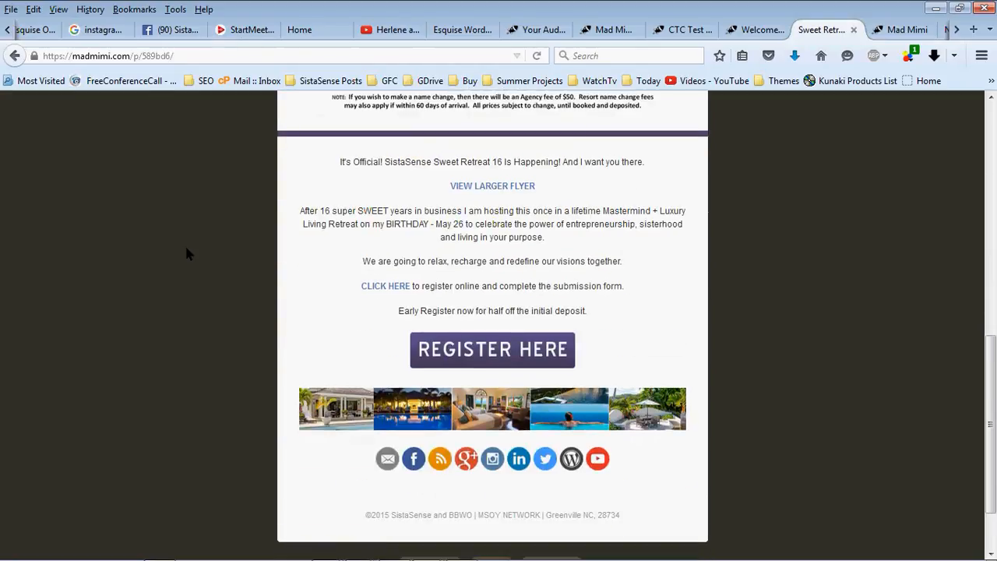
scroll(186, 251, up, 1)
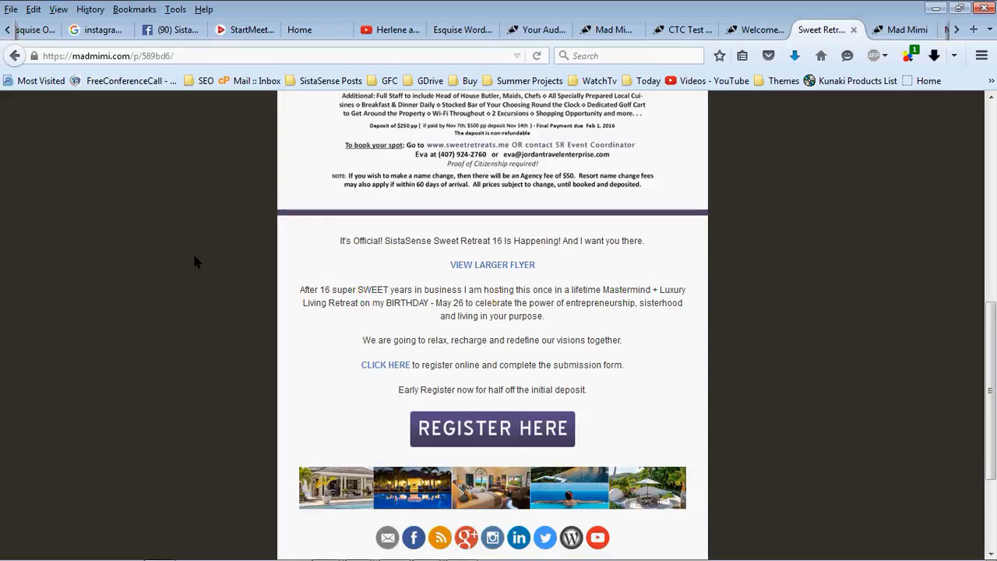
scroll(196, 259, down, 1)
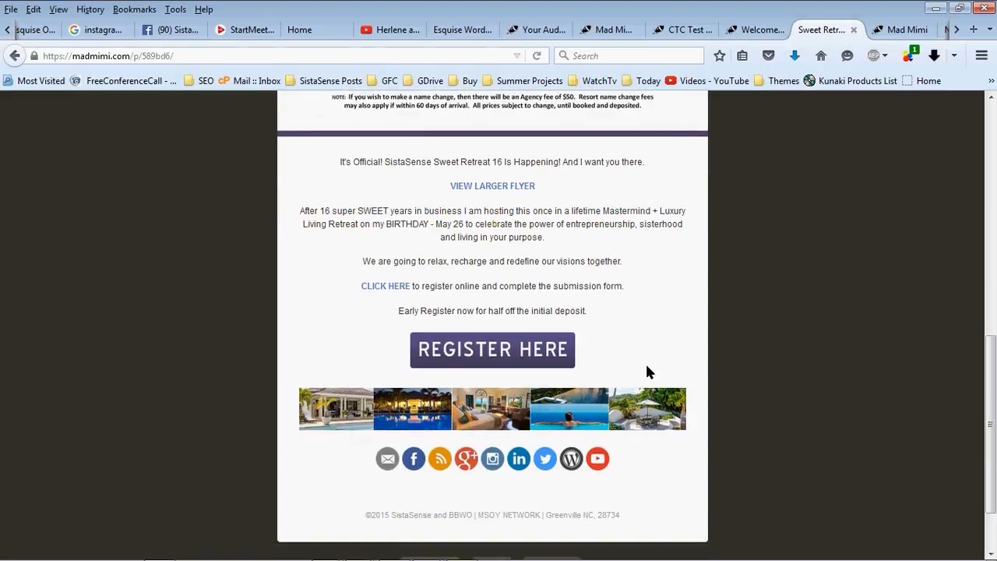
click(524, 187)
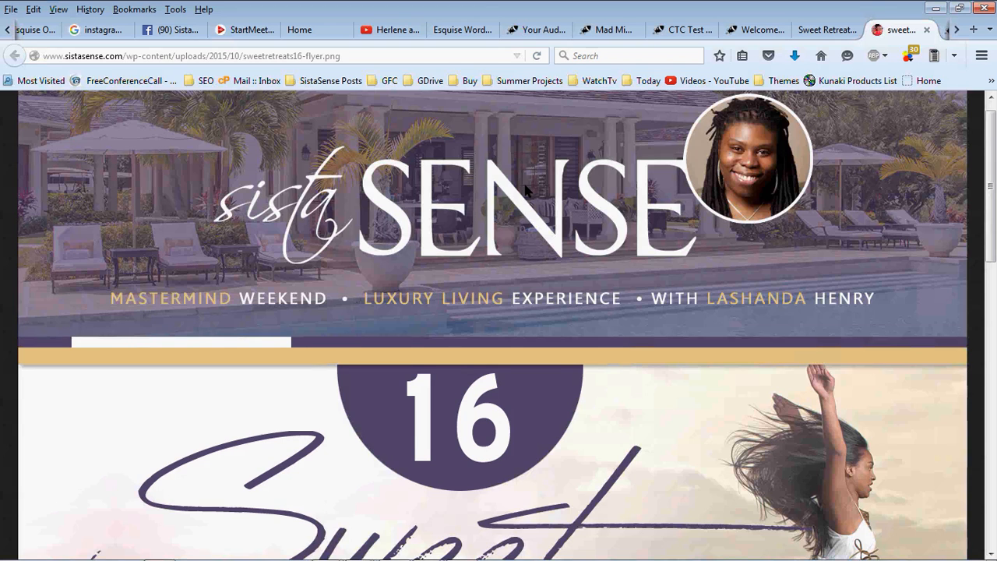
scroll(525, 188, down, 2)
scroll(524, 190, down, 5)
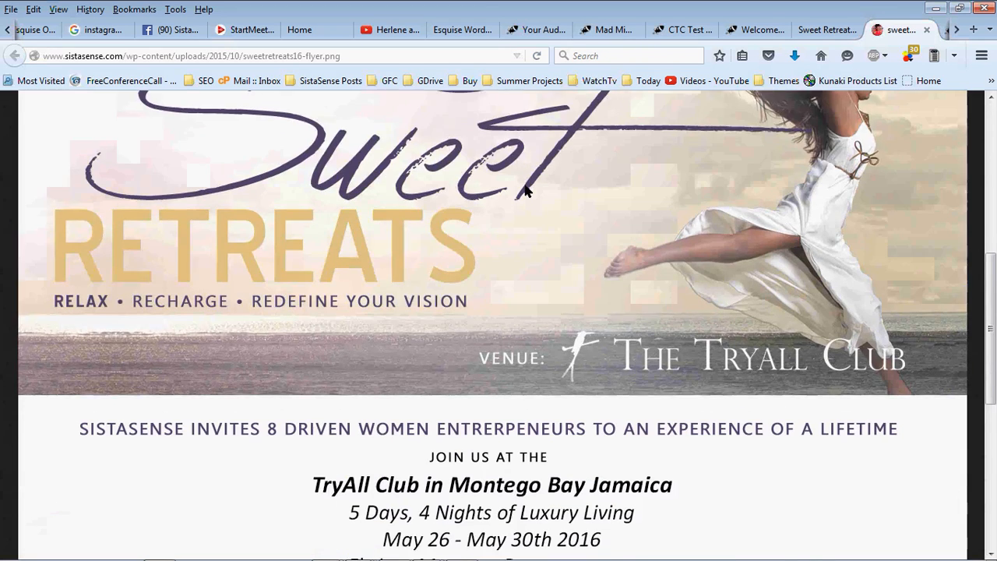
scroll(525, 190, up, 4)
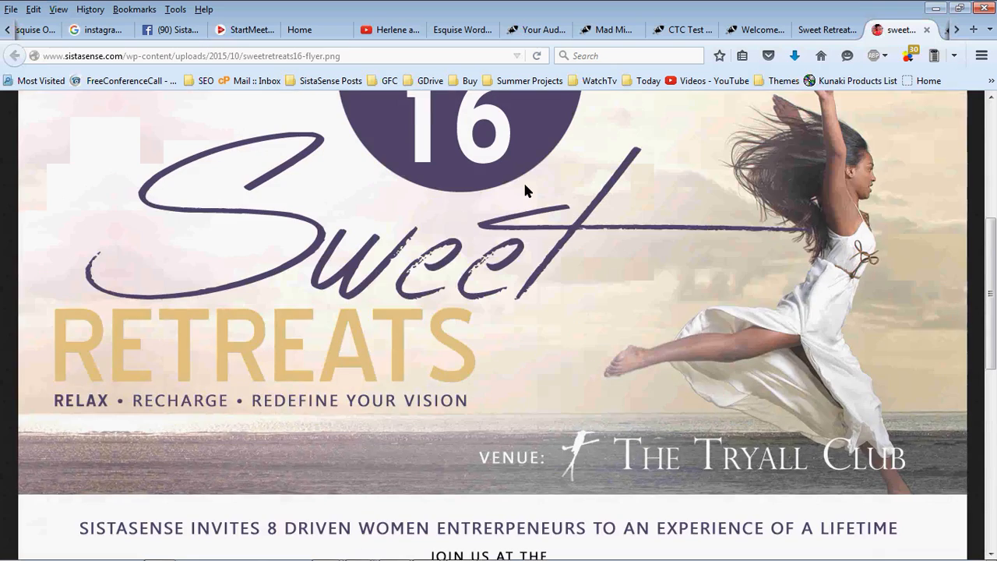
scroll(525, 190, up, 3)
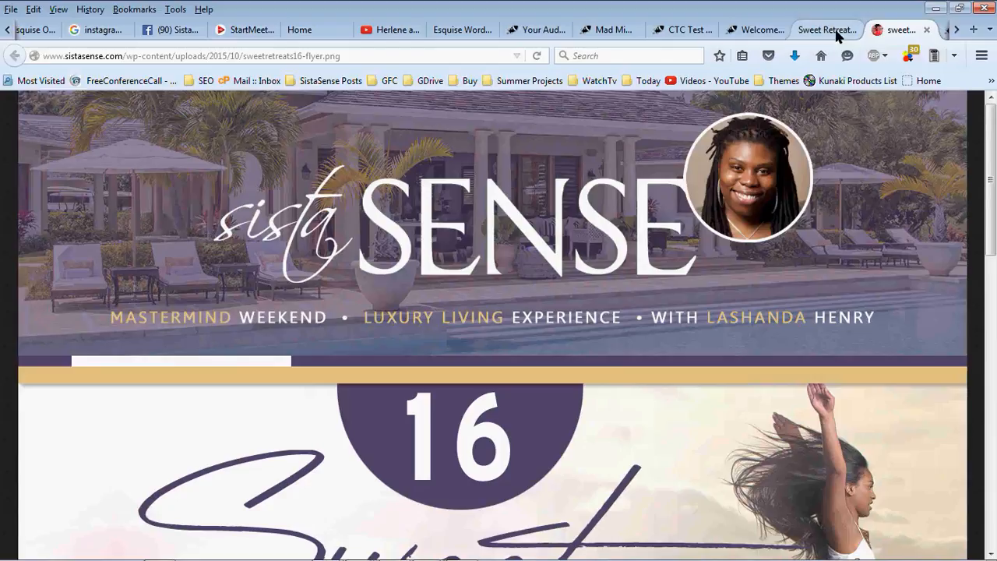
scroll(851, 193, down, 15)
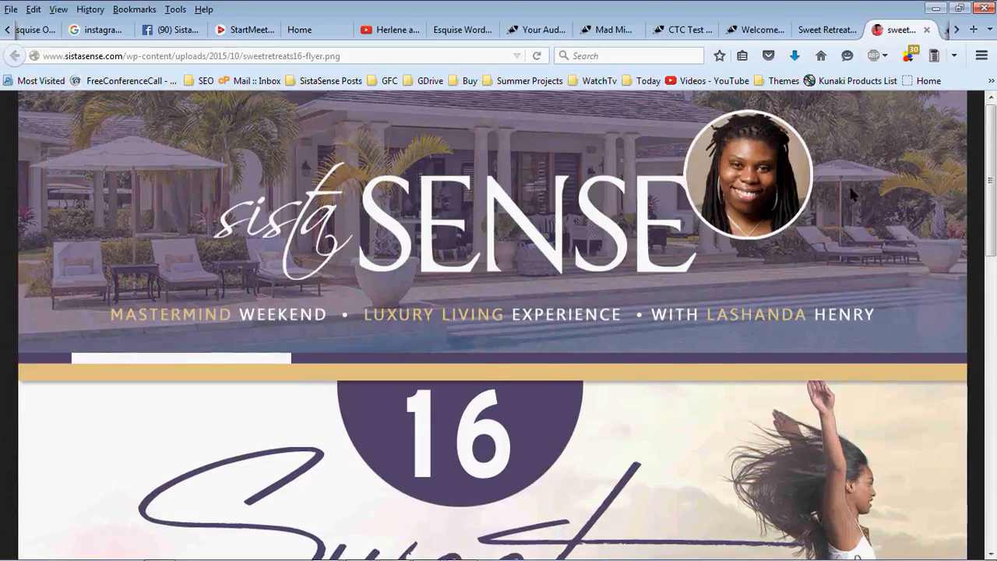
scroll(850, 193, down, 1)
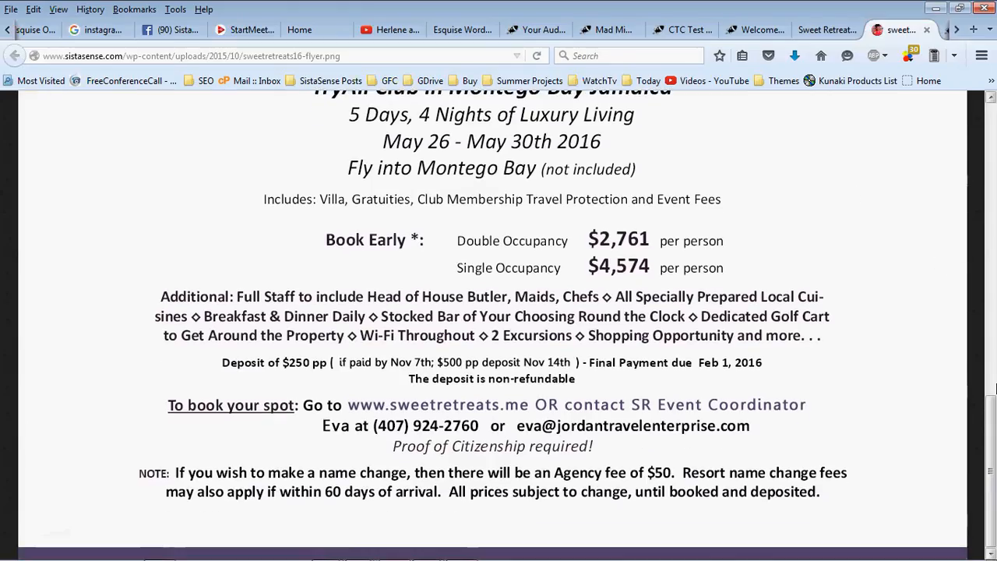
drag(992, 459, 996, 154)
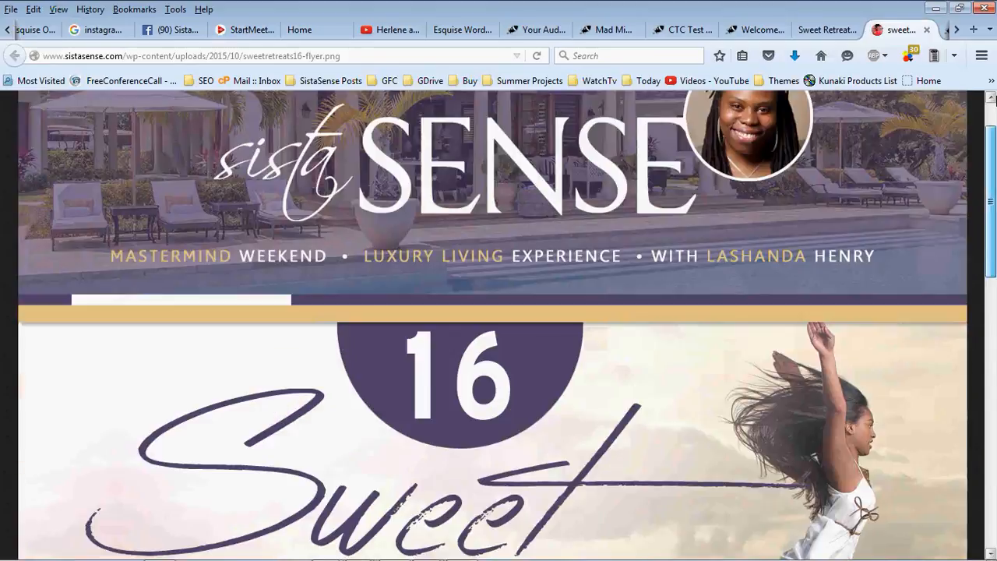